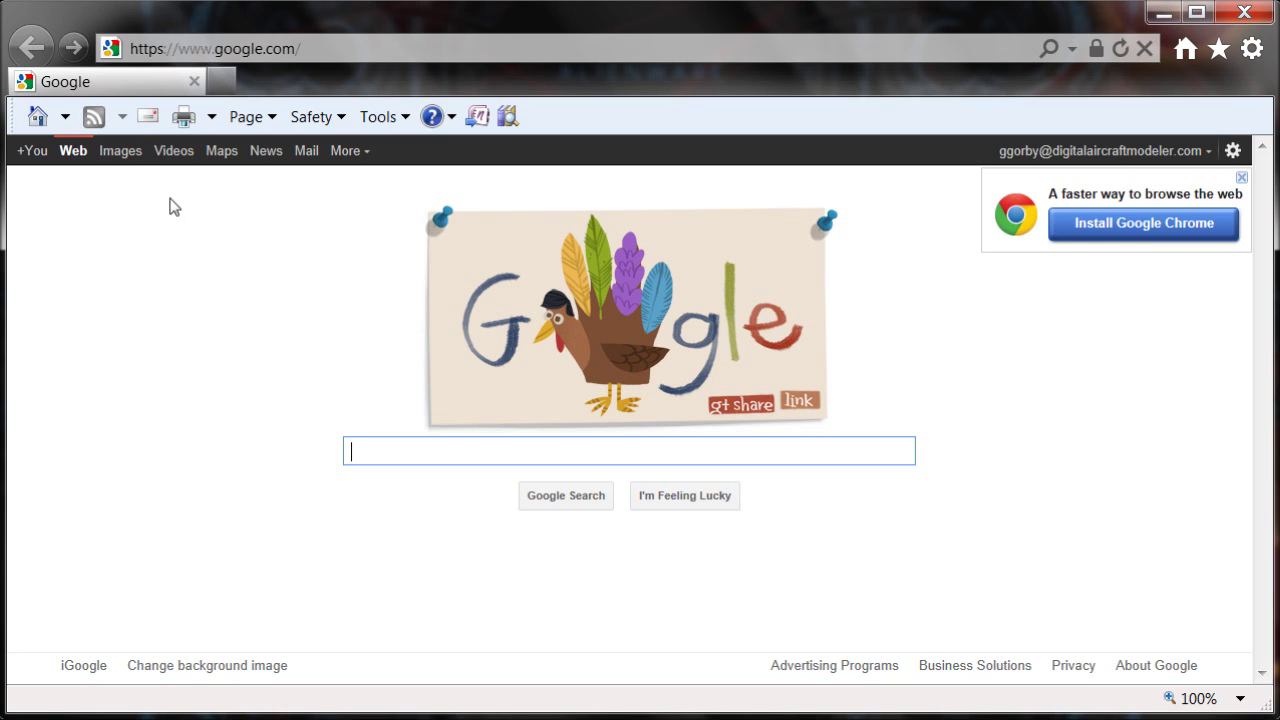
Switch from the Google home page to Google Images
click(113, 157)
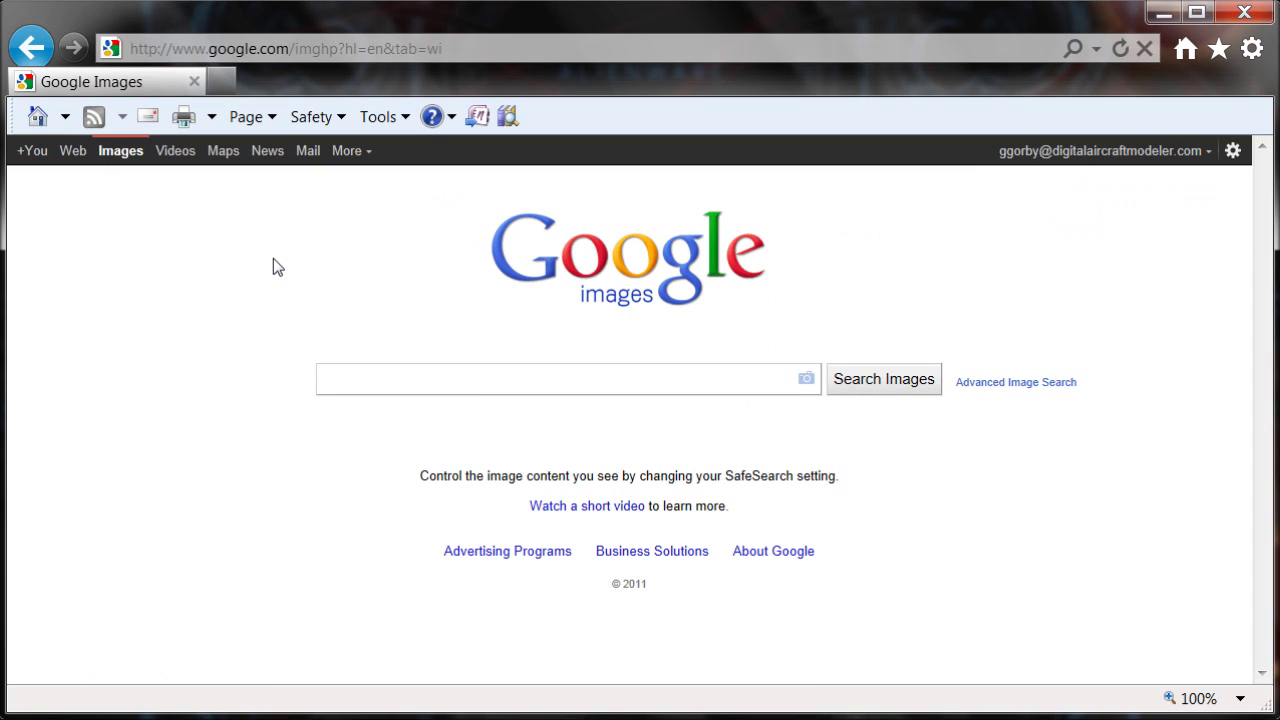
Search images for 'cessna 172 plan' and open the cessna_172_3v.jpg three-view result
text(cessna 172 plan)
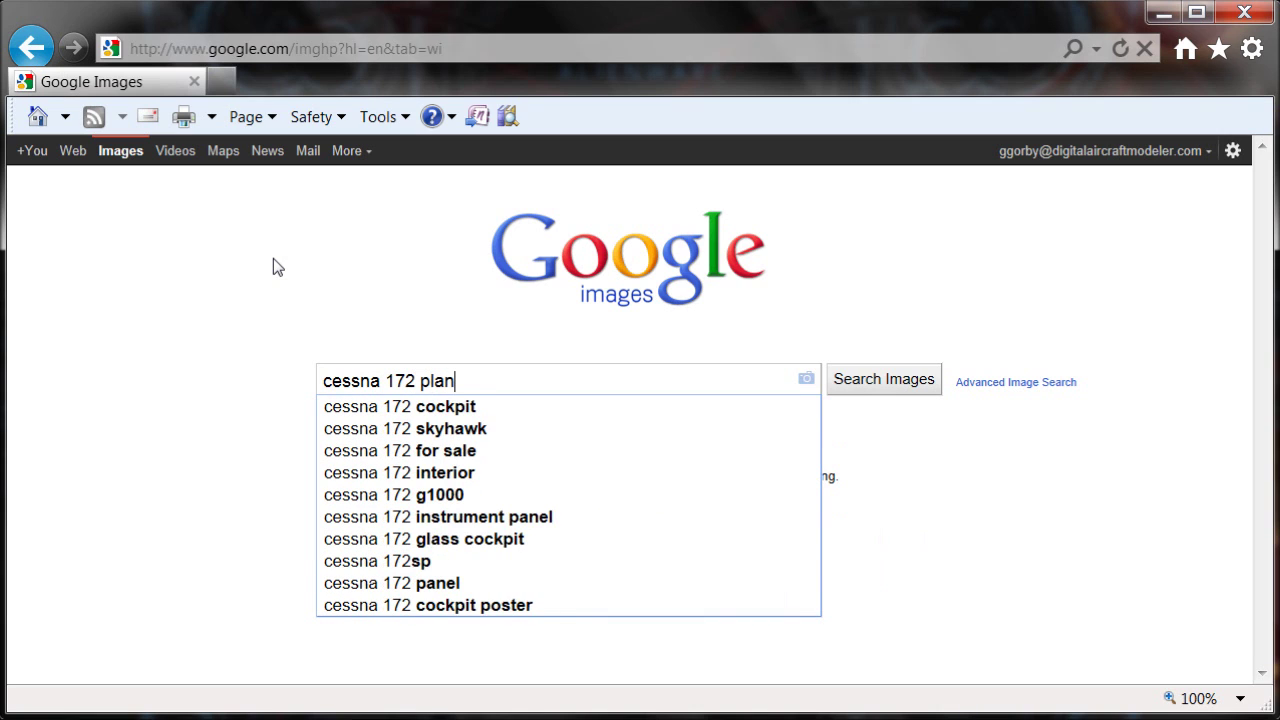
key(Return)
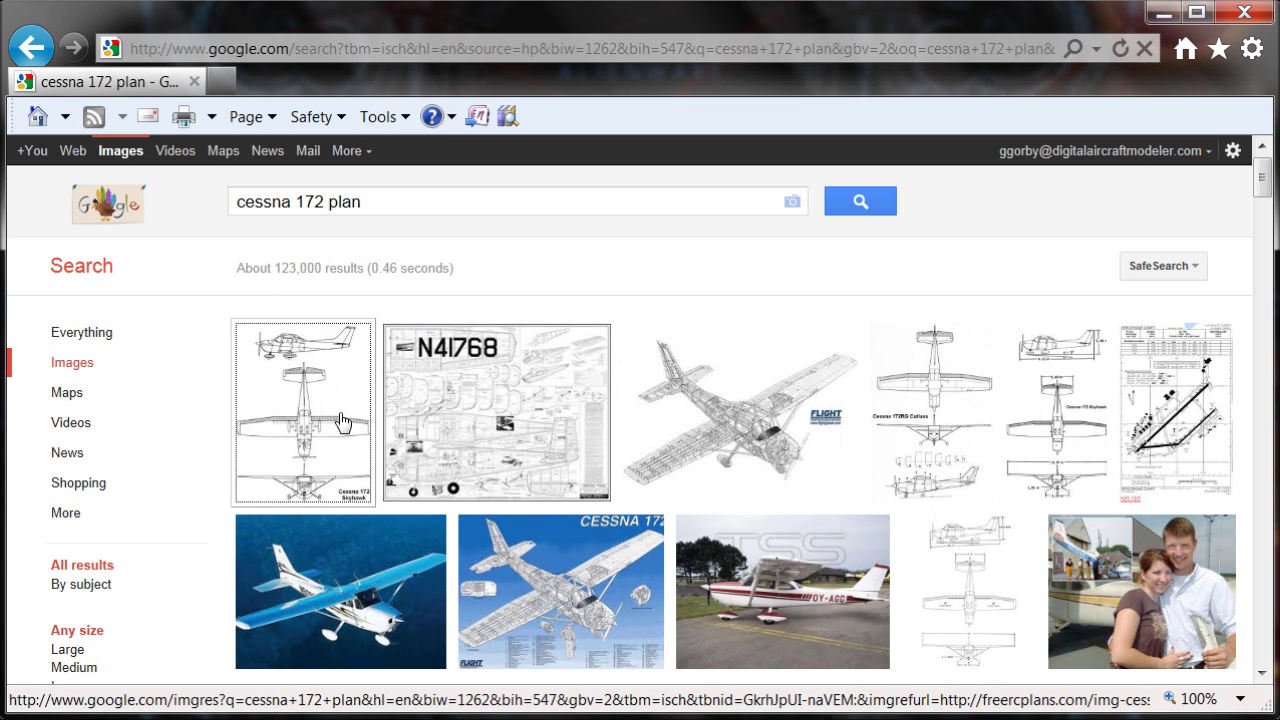
mouse_move(338, 428)
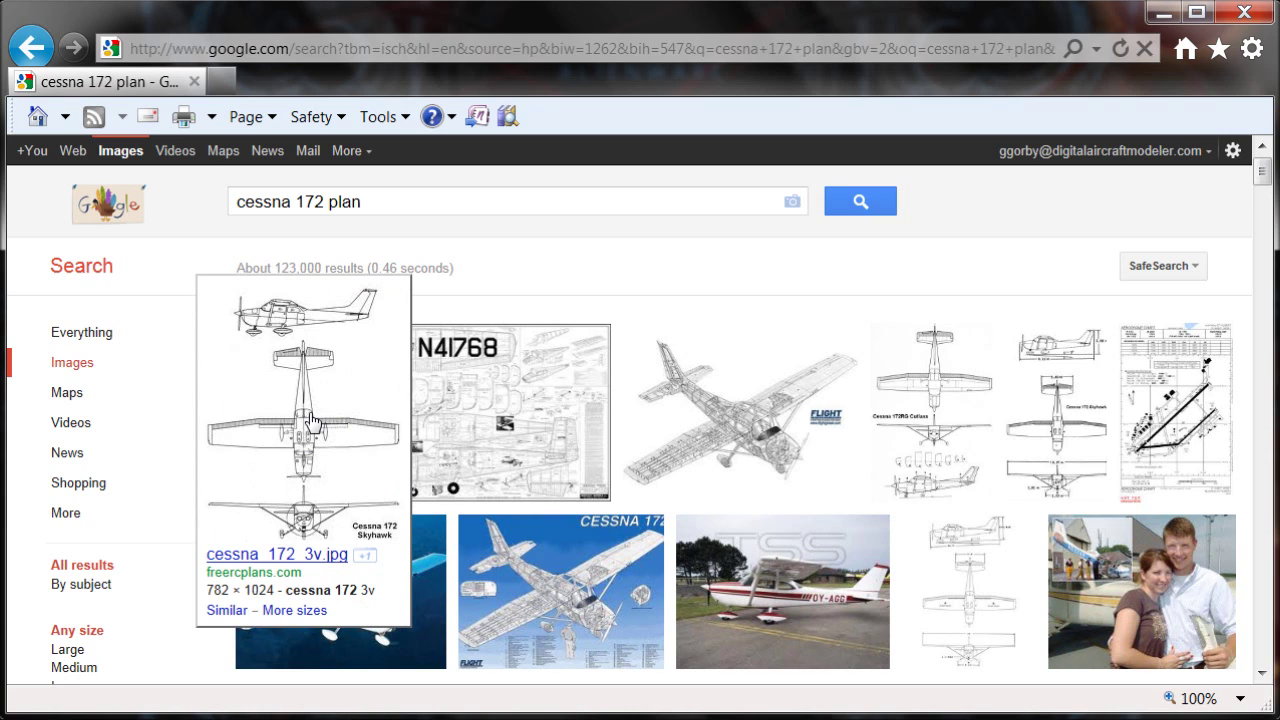
click(312, 424)
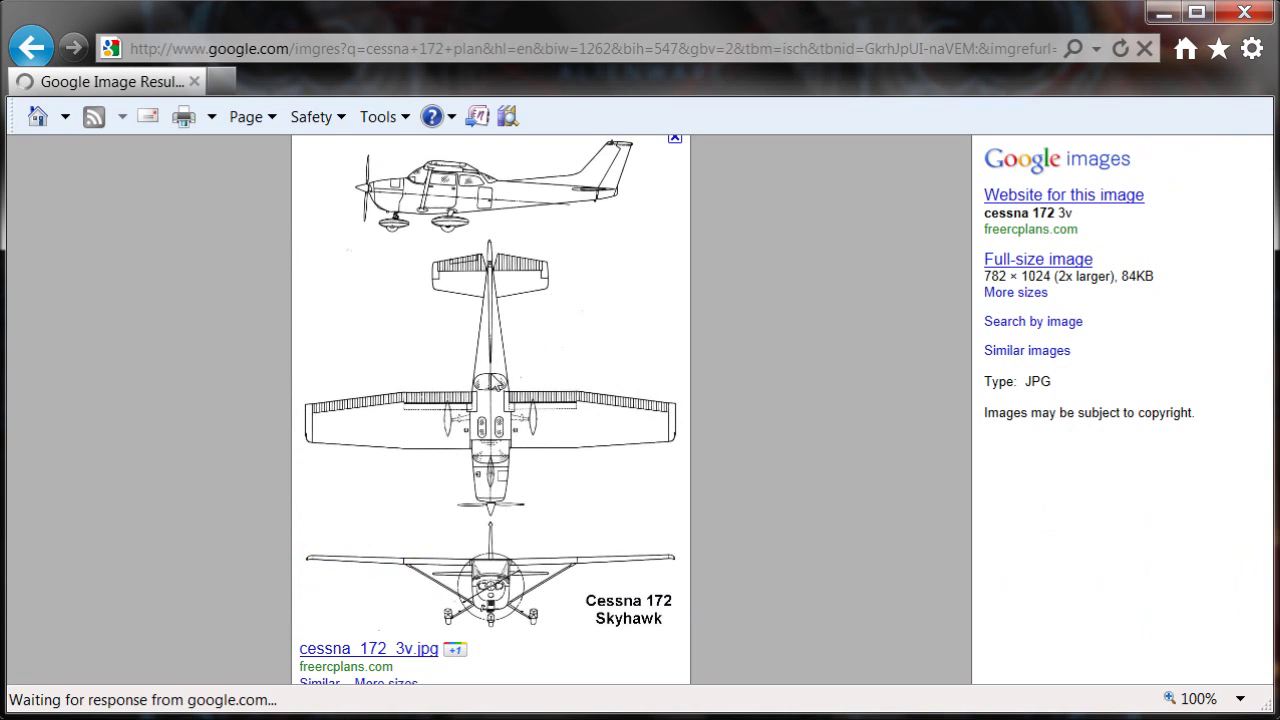
right_click(495, 319)
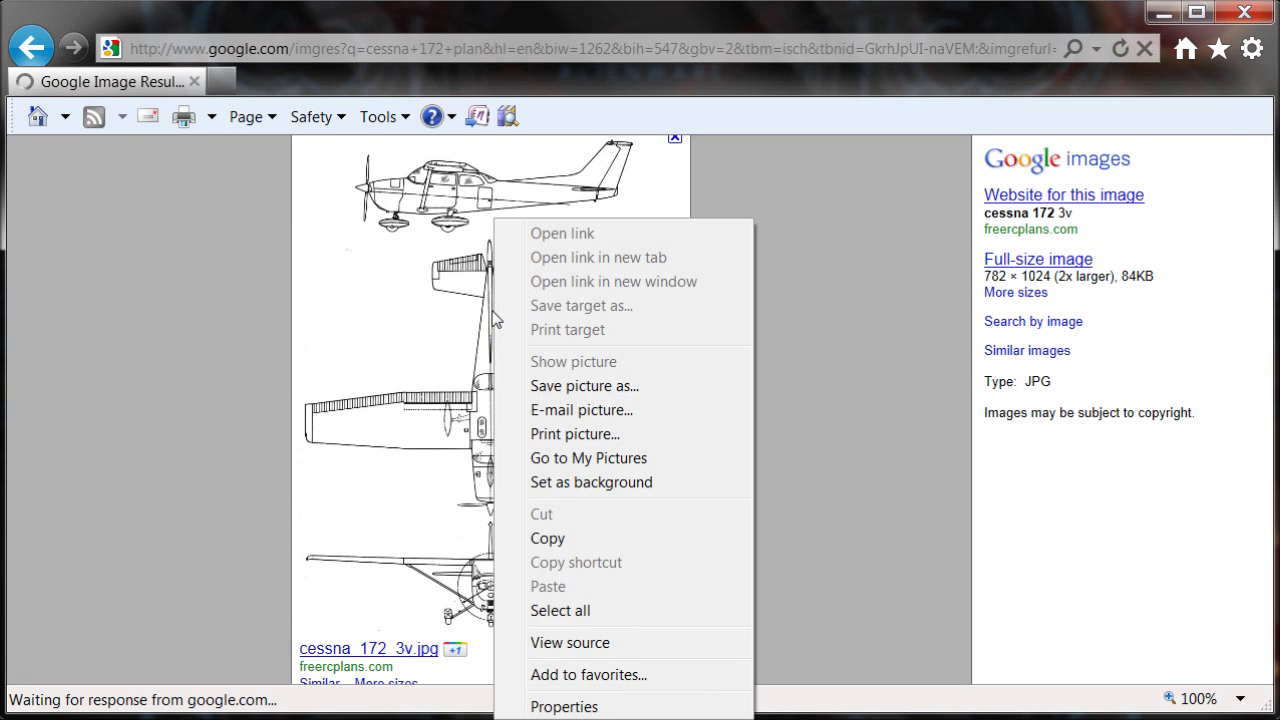
Choose Save picture as and browse to the Documents > DAM_work folder
click(558, 388)
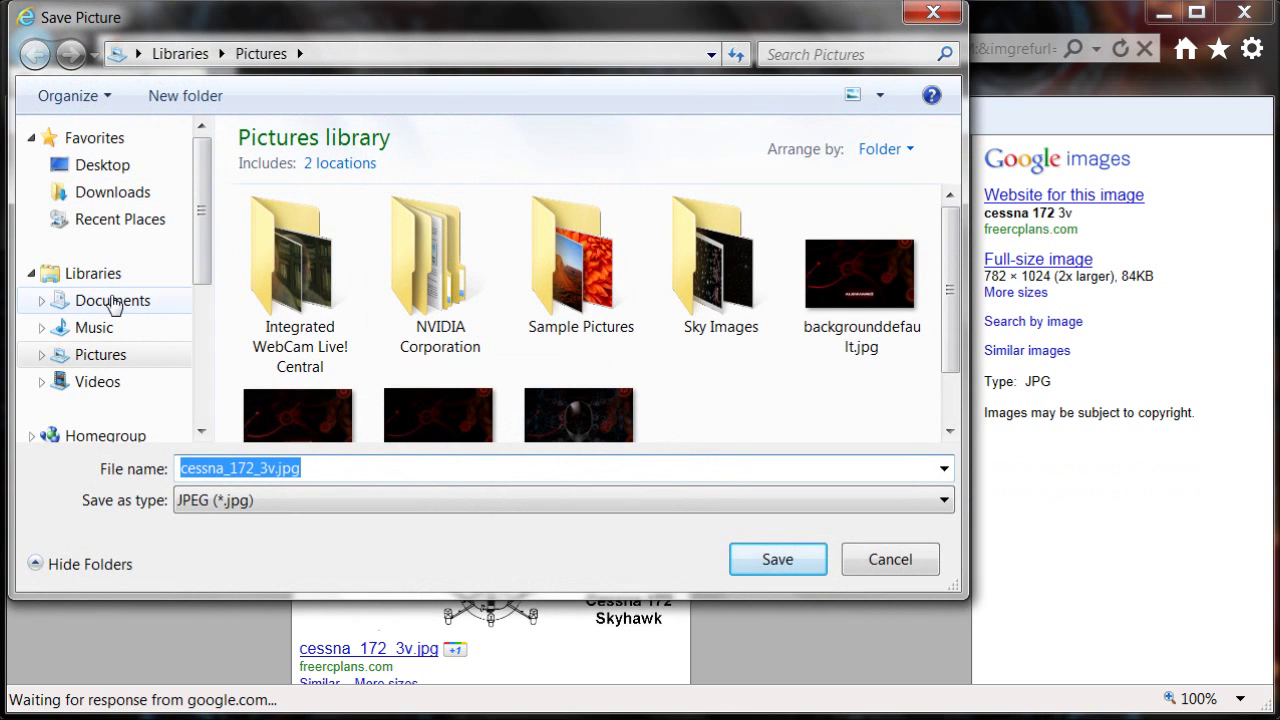
click(112, 300)
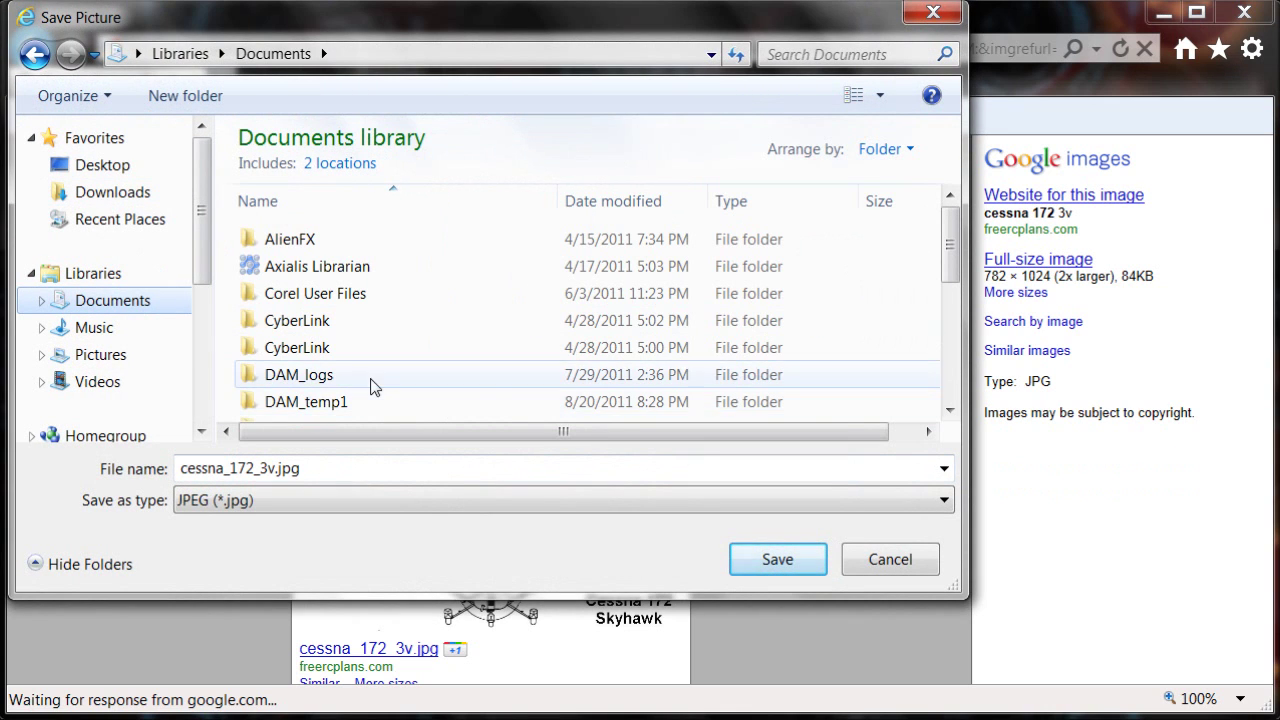
click(329, 402)
scroll(329, 404, down, 1)
scroll(333, 410, down, 1)
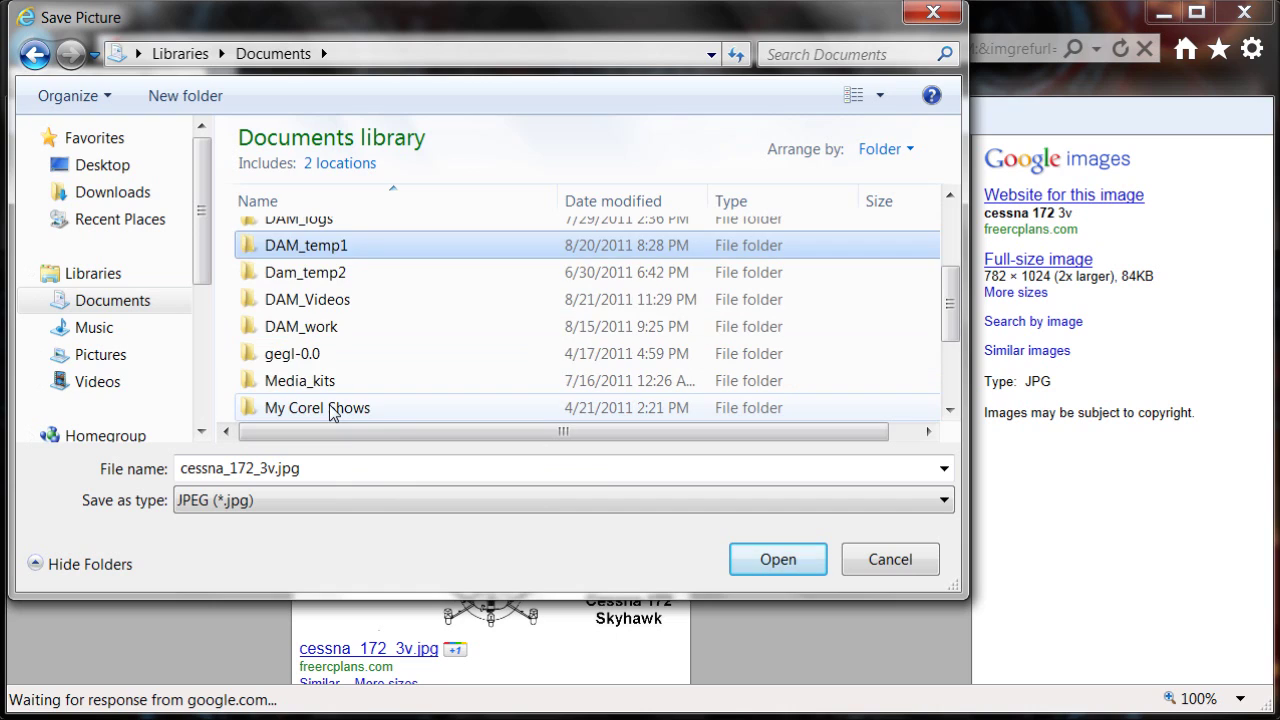
double_click(300, 328)
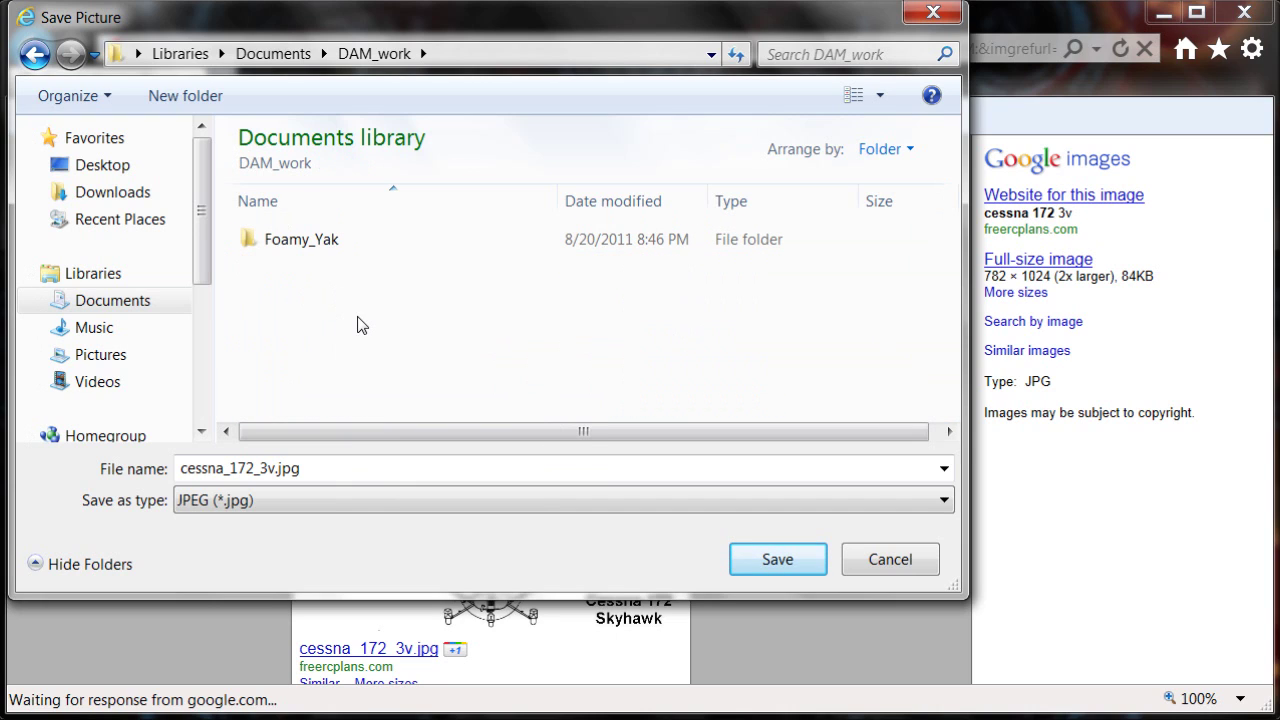
Create a Cessna_172 folder in DAM_work and save cessna_172_3v.jpg into it
click(202, 95)
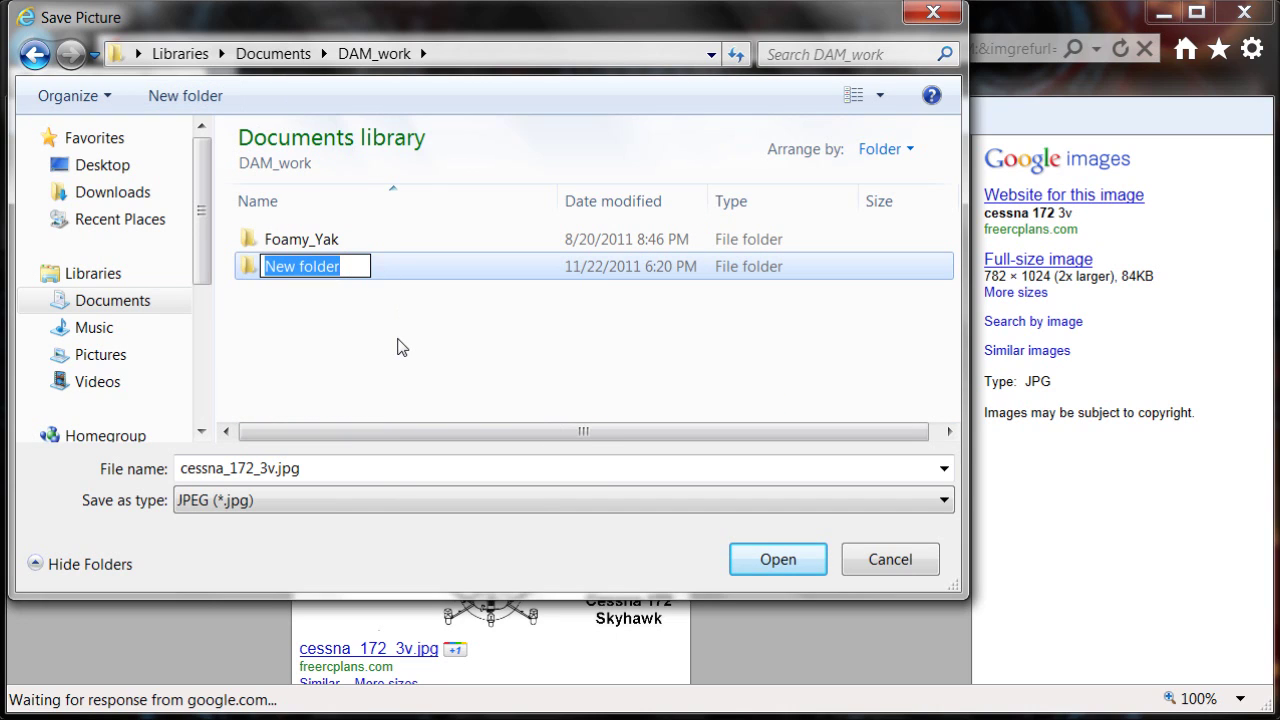
text(Ces)
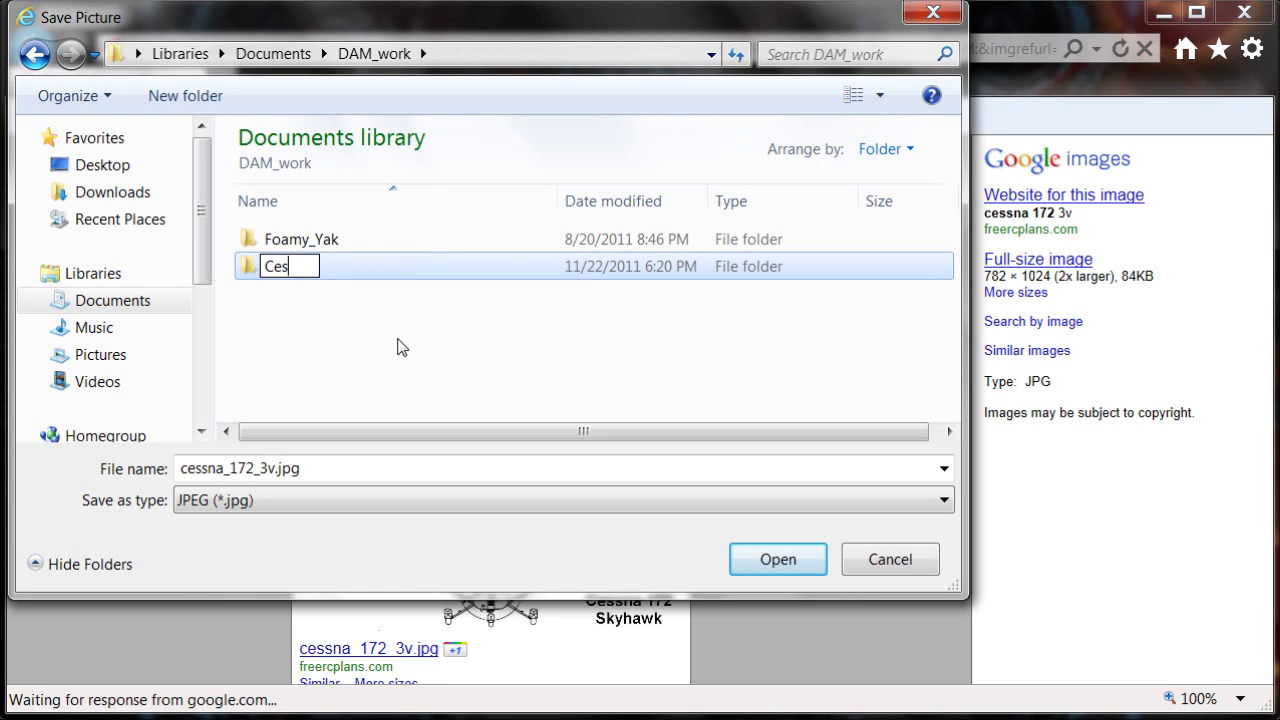
text(sna_172)
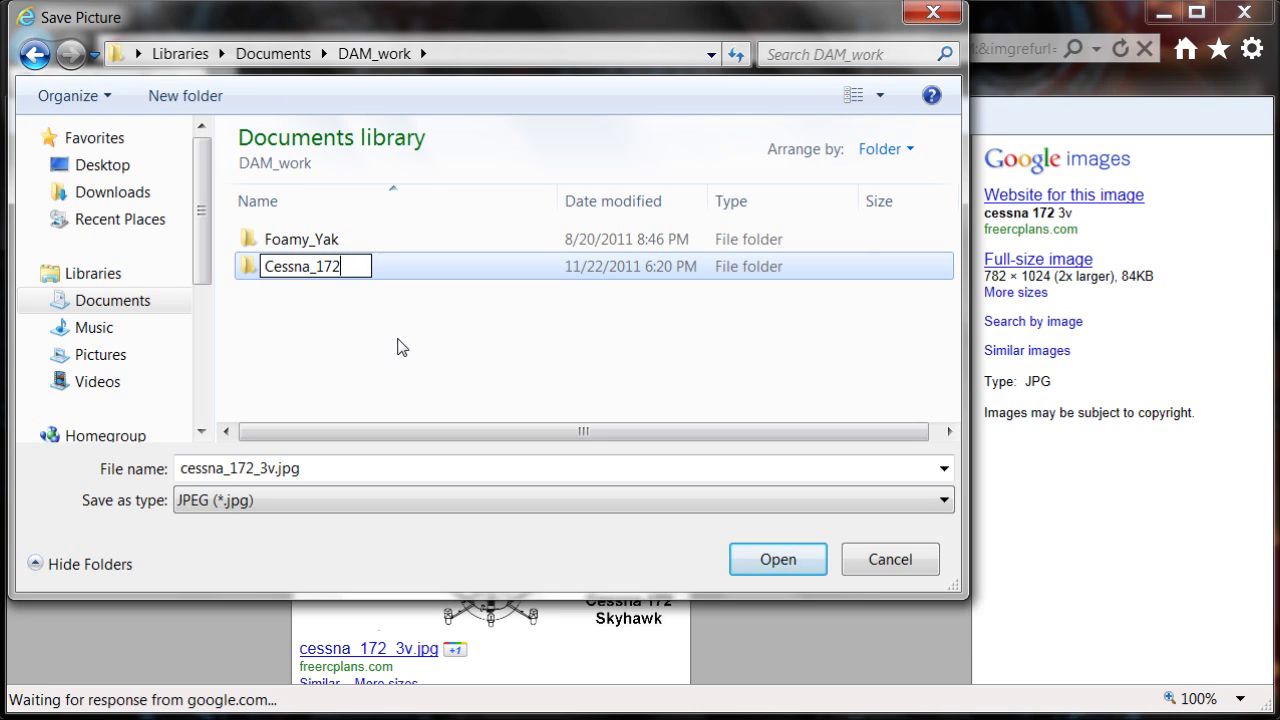
key(Return)
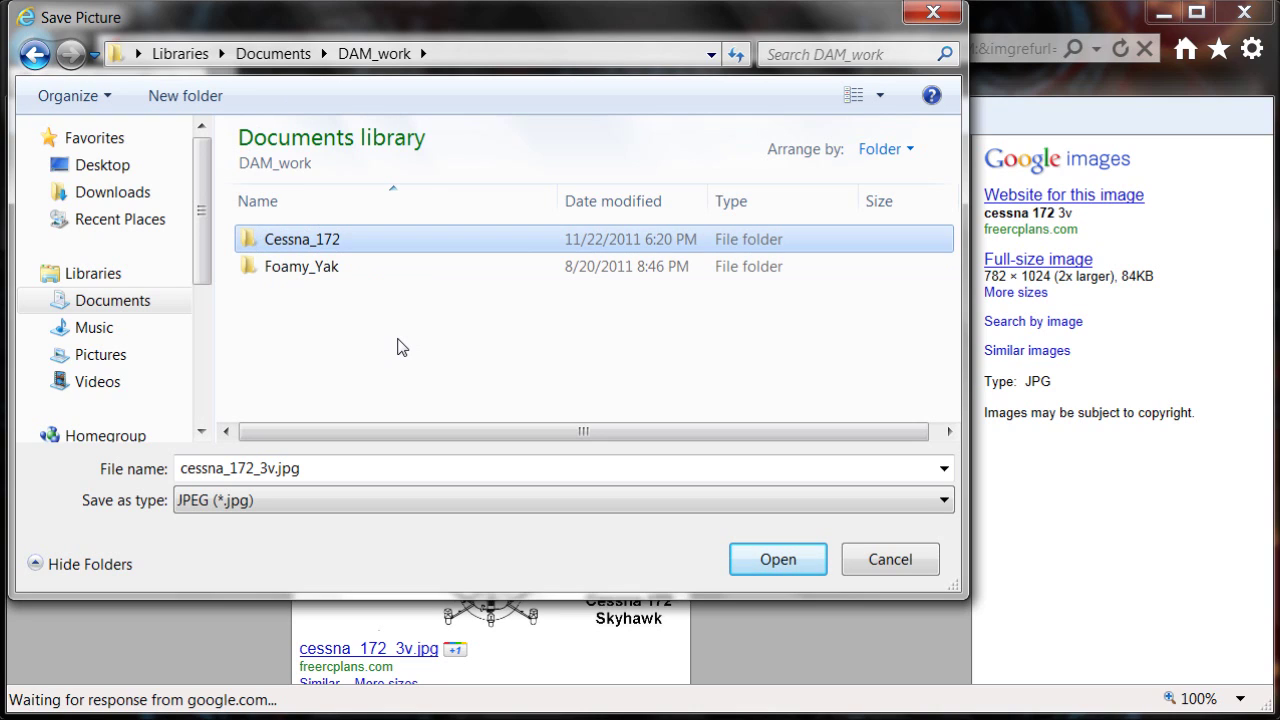
double_click(287, 244)
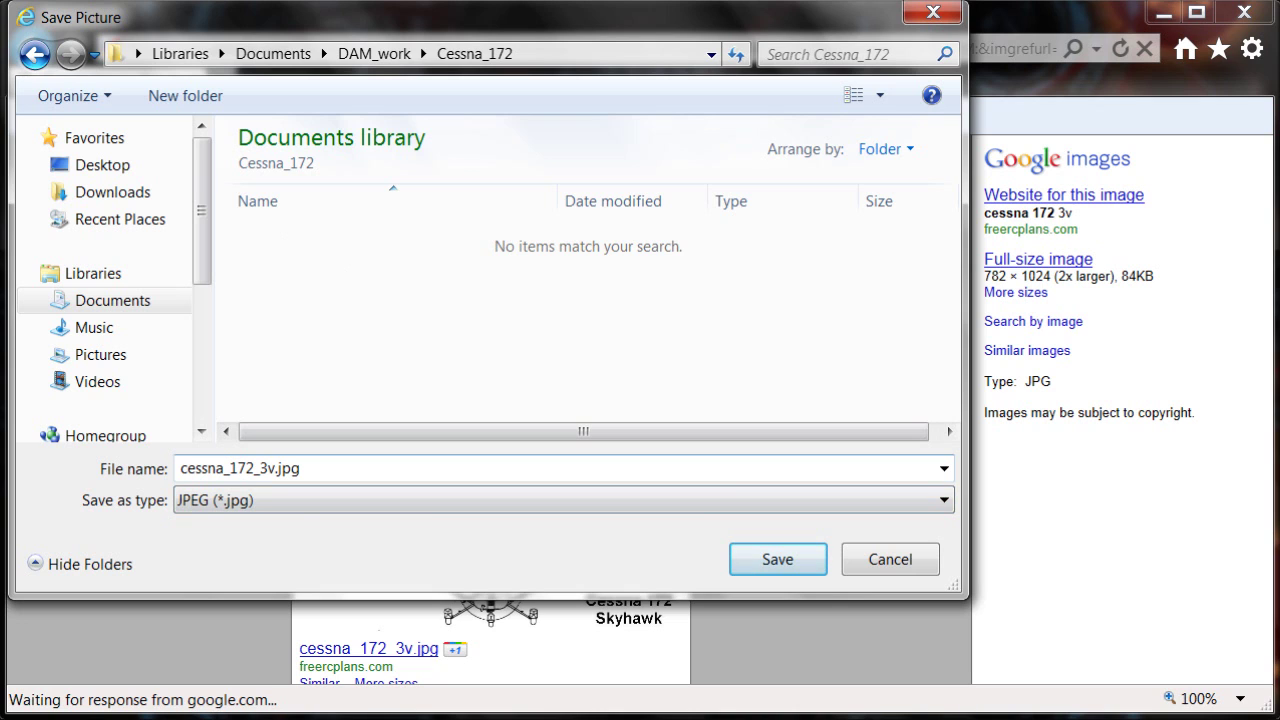
click(785, 562)
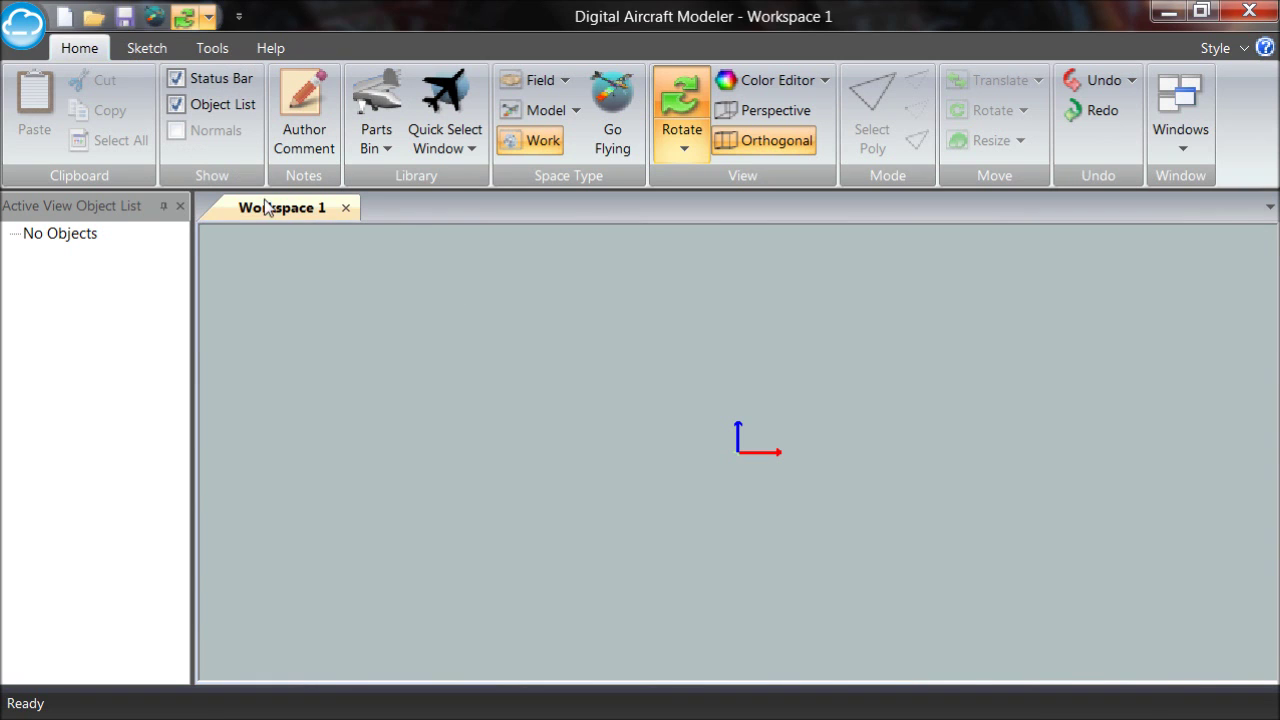
Start Sketch 1 on the XZ plane at the origin and open its trace setup
click(148, 50)
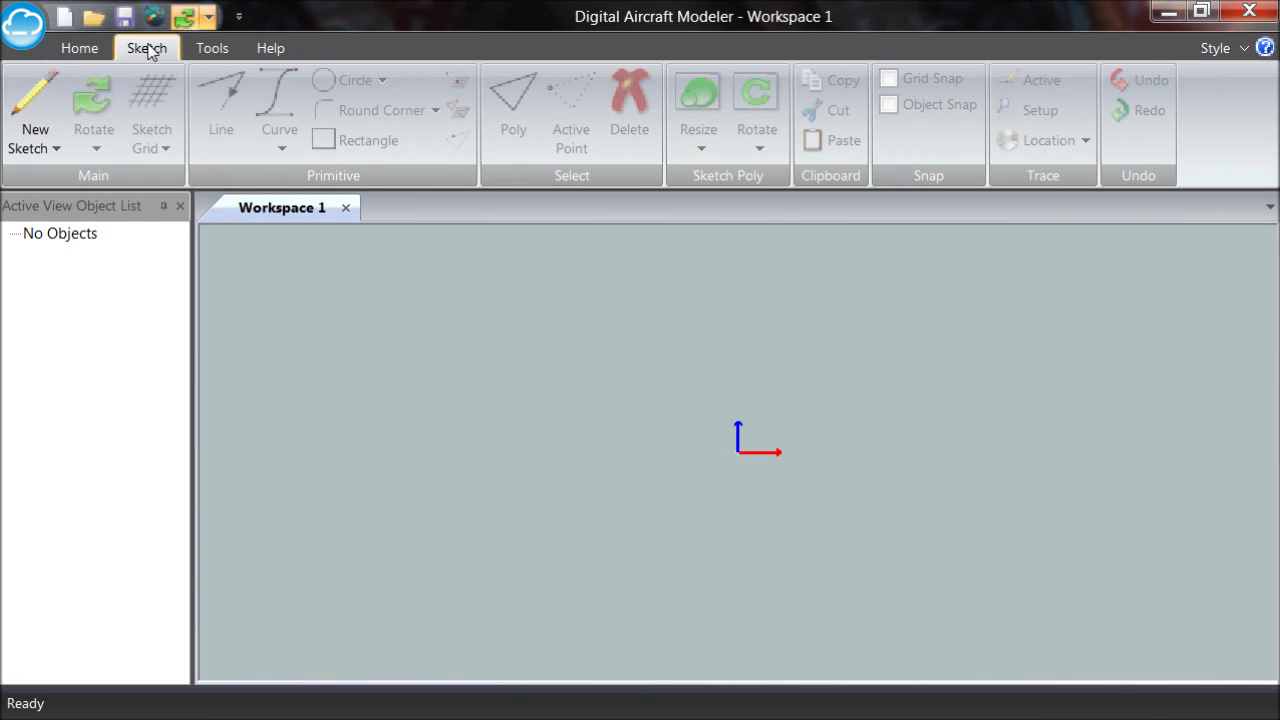
click(55, 140)
mouse_move(62, 208)
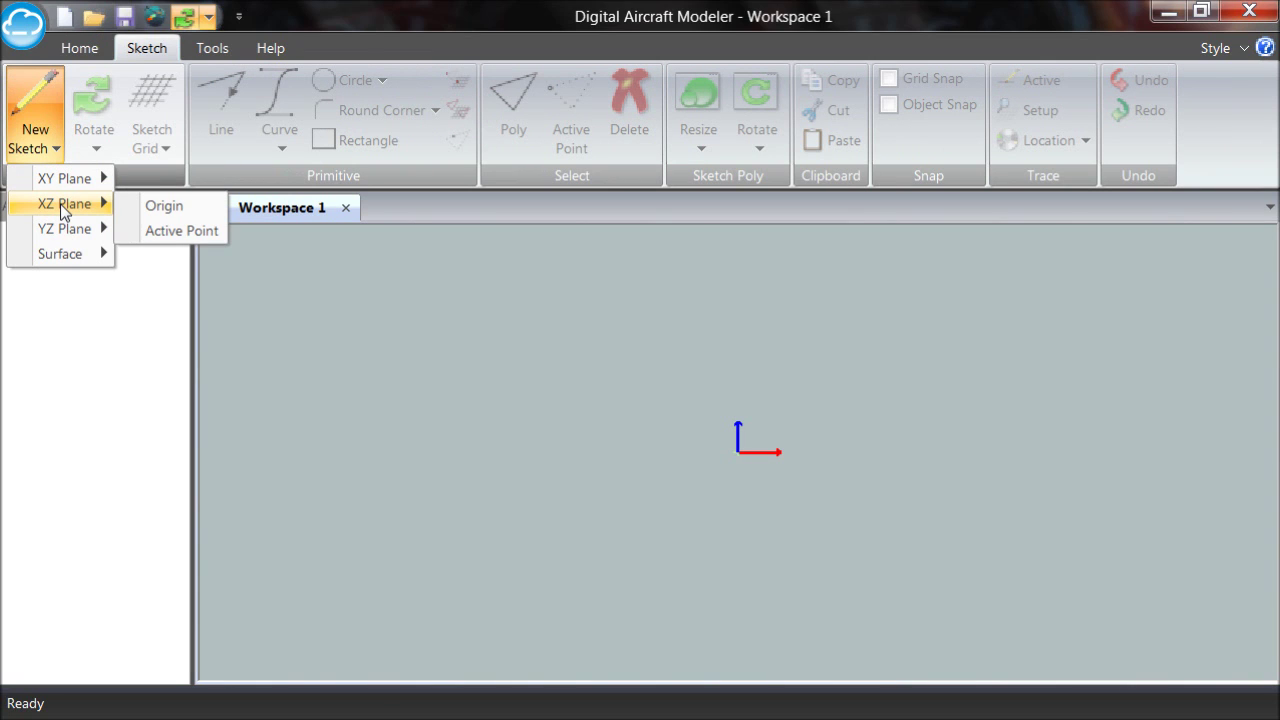
click(162, 207)
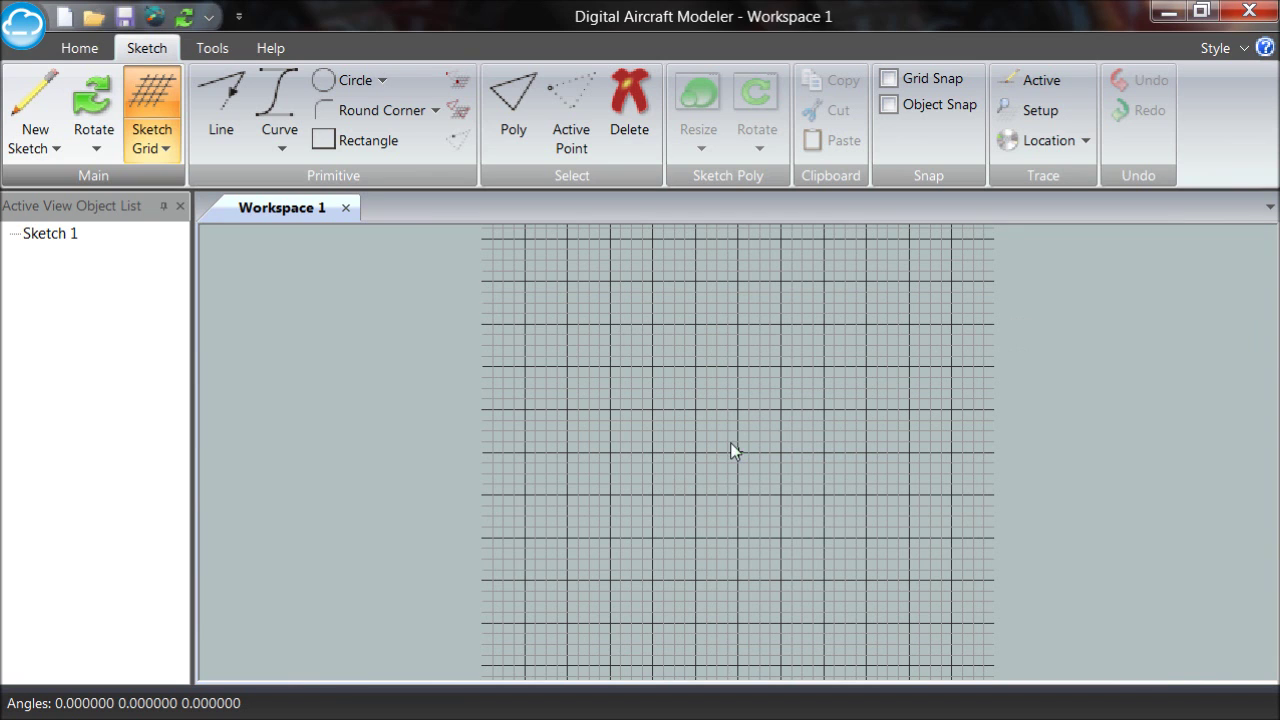
scroll(733, 442, down, 3)
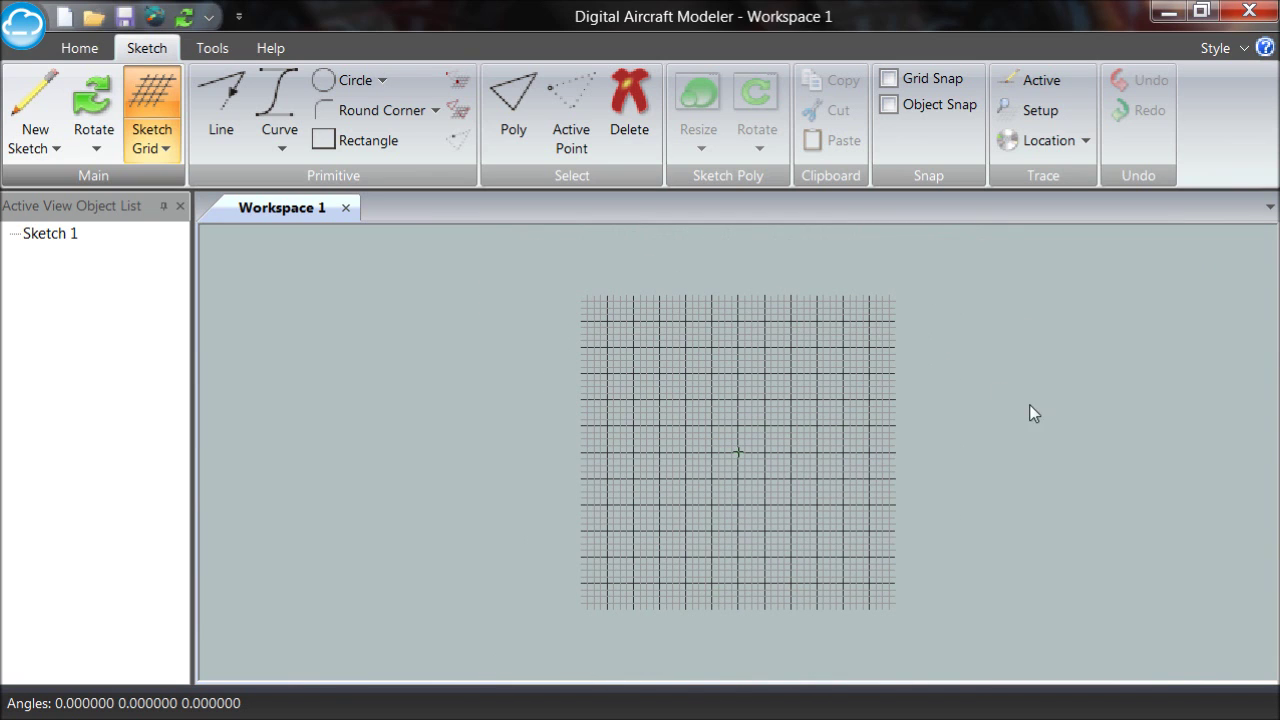
click(1042, 109)
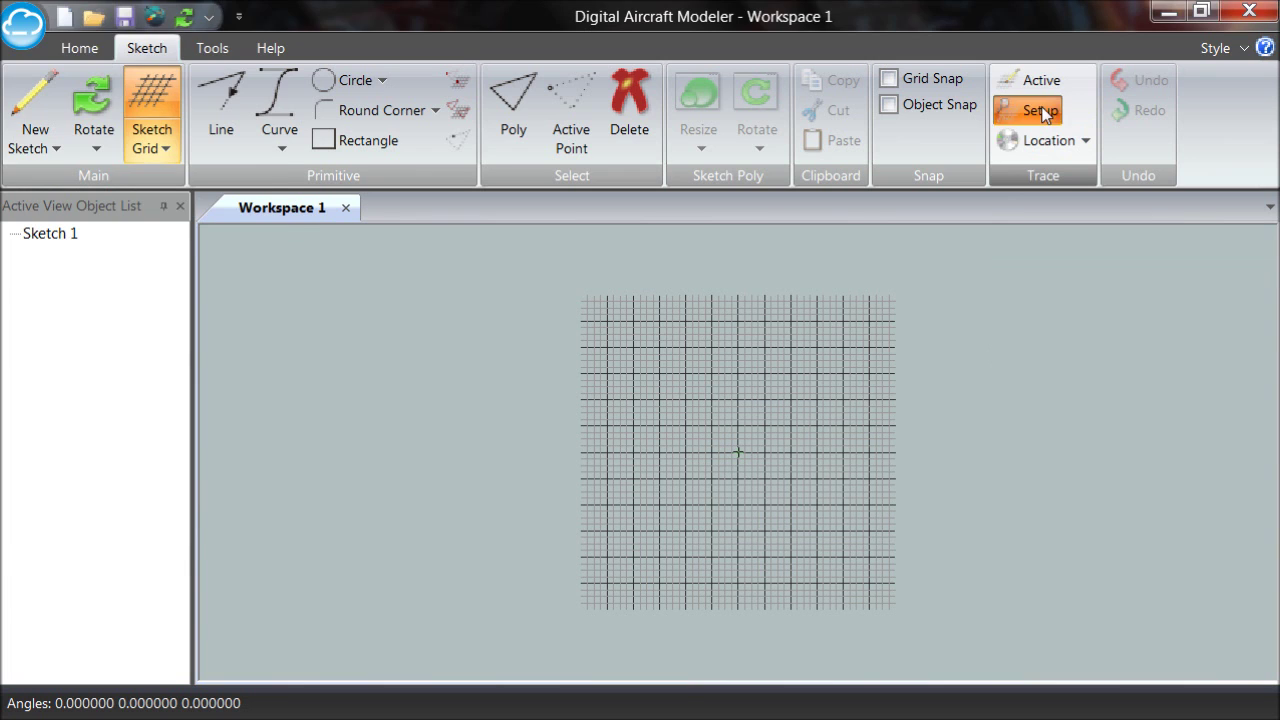
Load Cessna_172_trace.JPG from the Cessna_172 folder as the trace bitmap
click(184, 96)
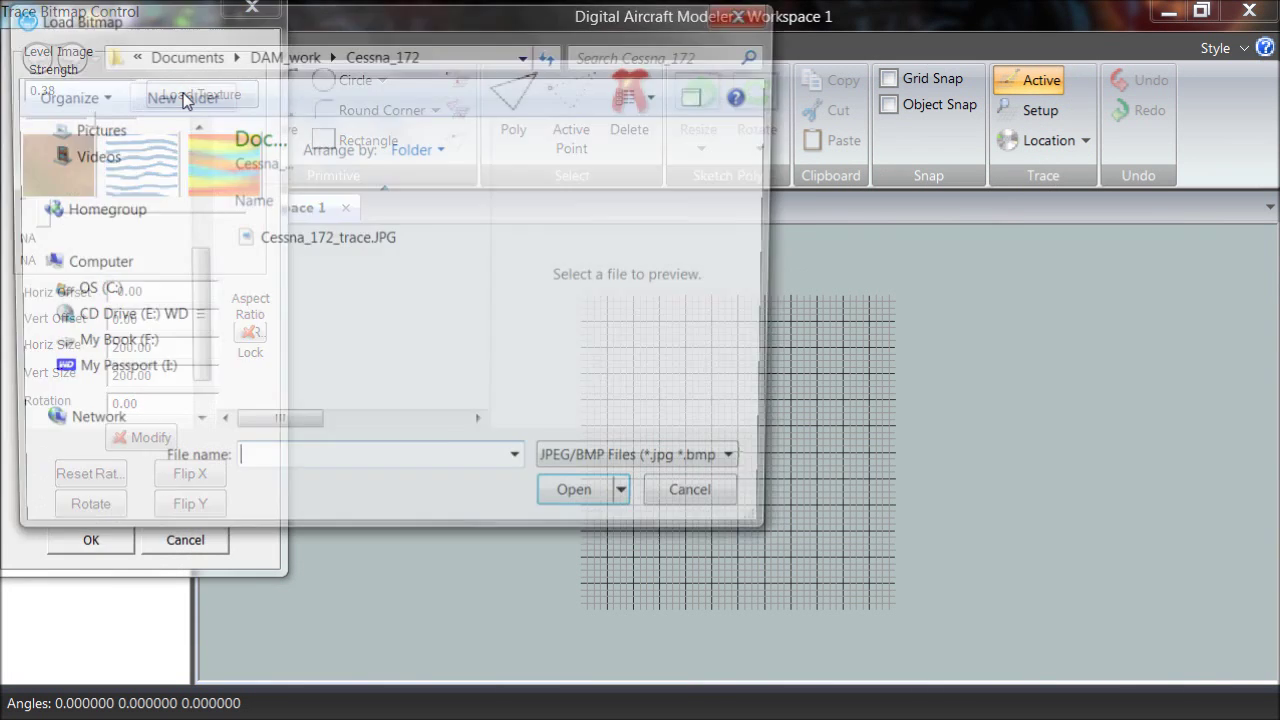
click(312, 241)
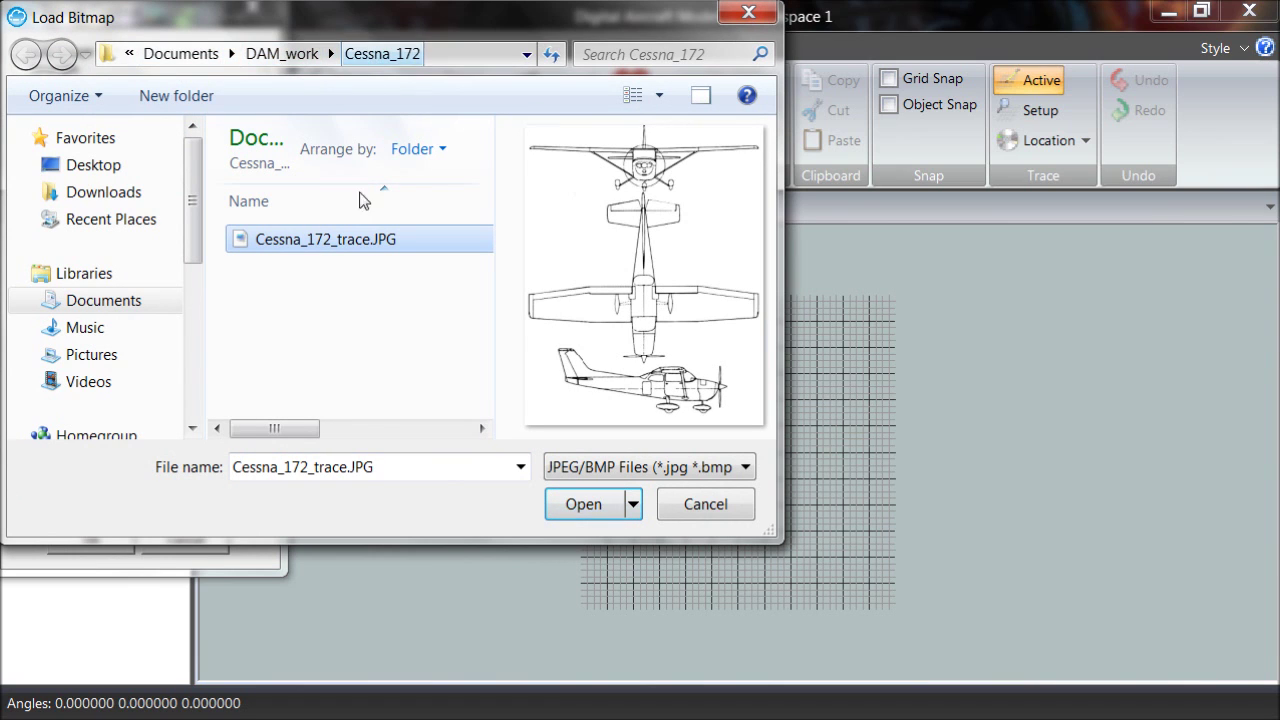
mouse_move(352, 253)
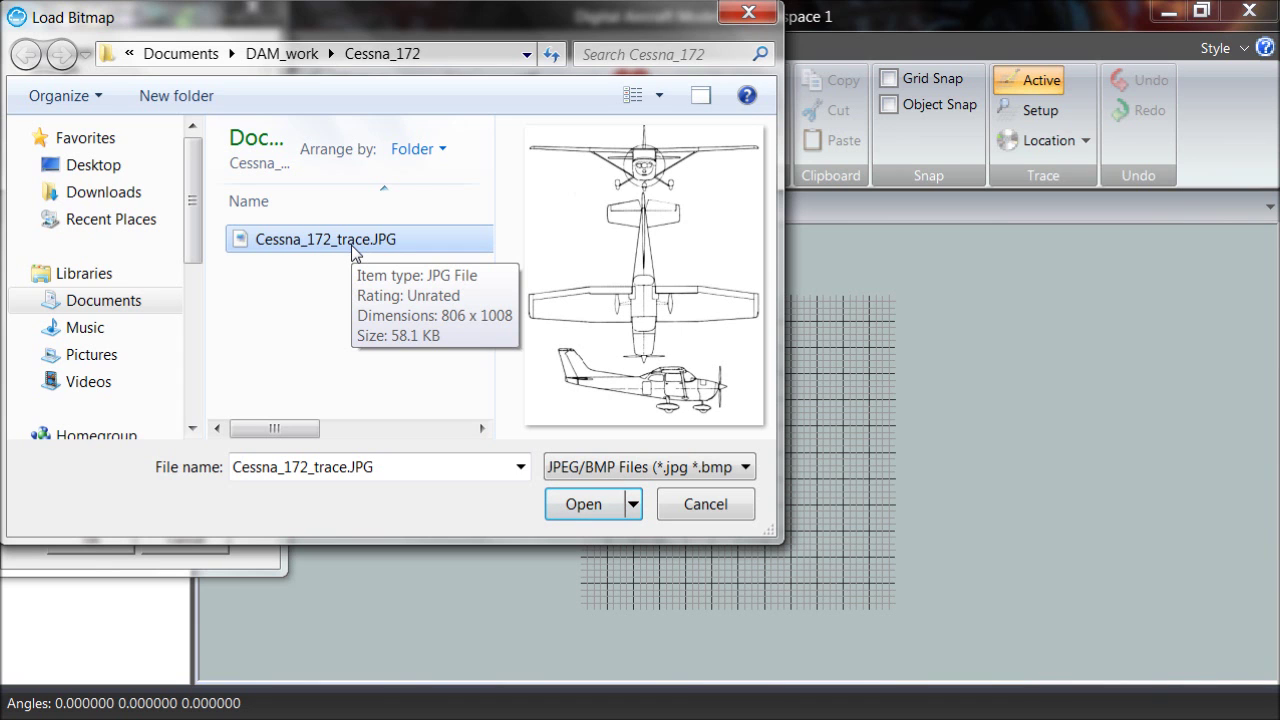
double_click(351, 245)
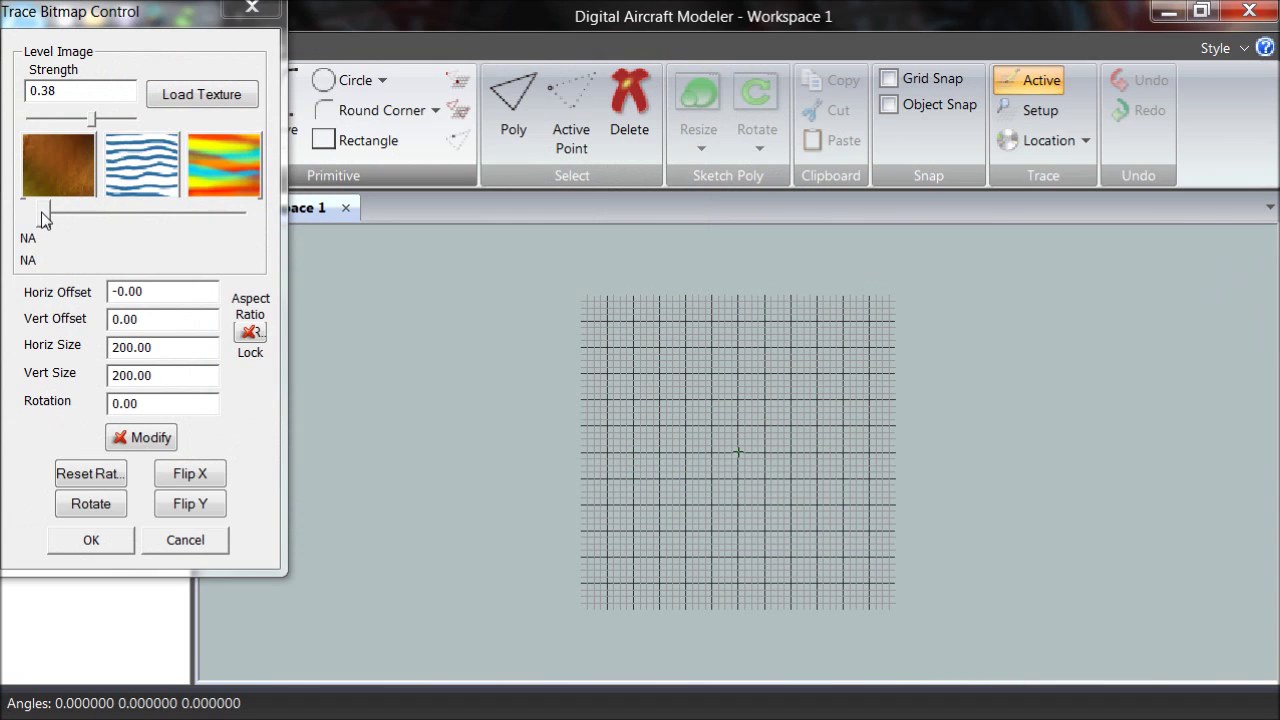
Use the Cessna_172_trace.JPG thumbnail as backdrop, reset its ratio to 80.60 × 100.80, and lock it
drag(42, 217, 248, 220)
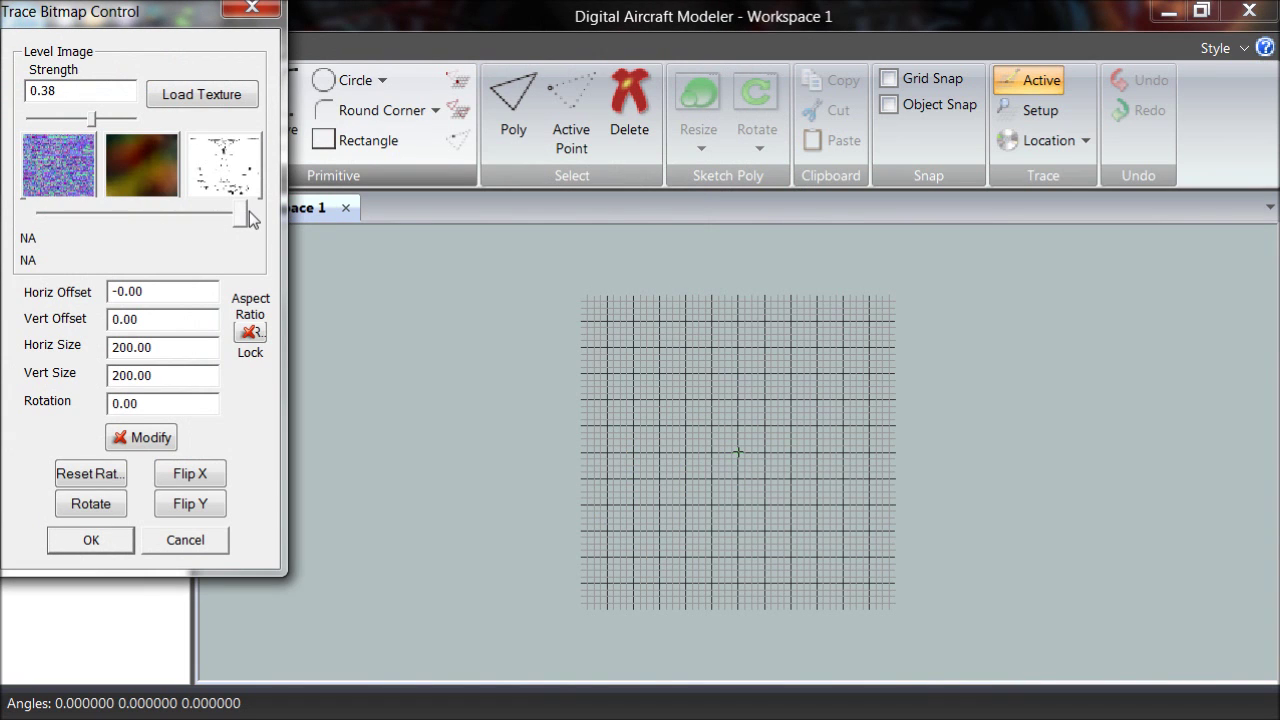
click(241, 176)
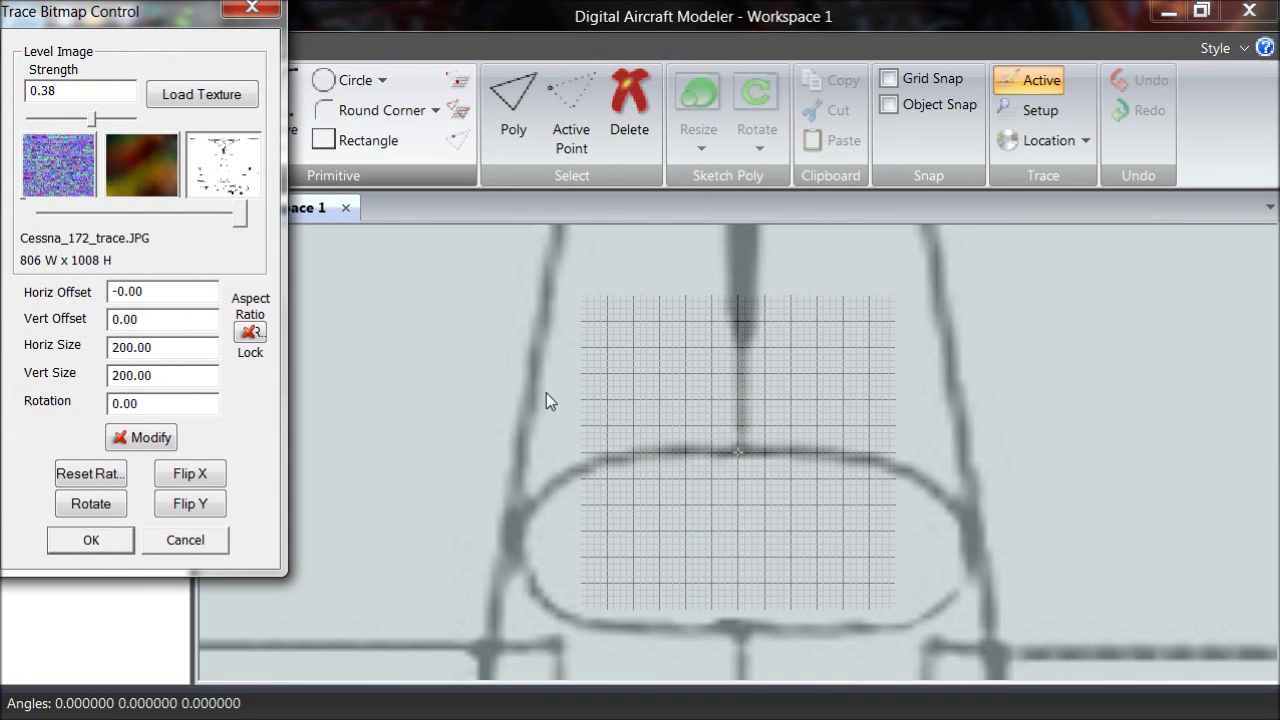
scroll(546, 400, down, 6)
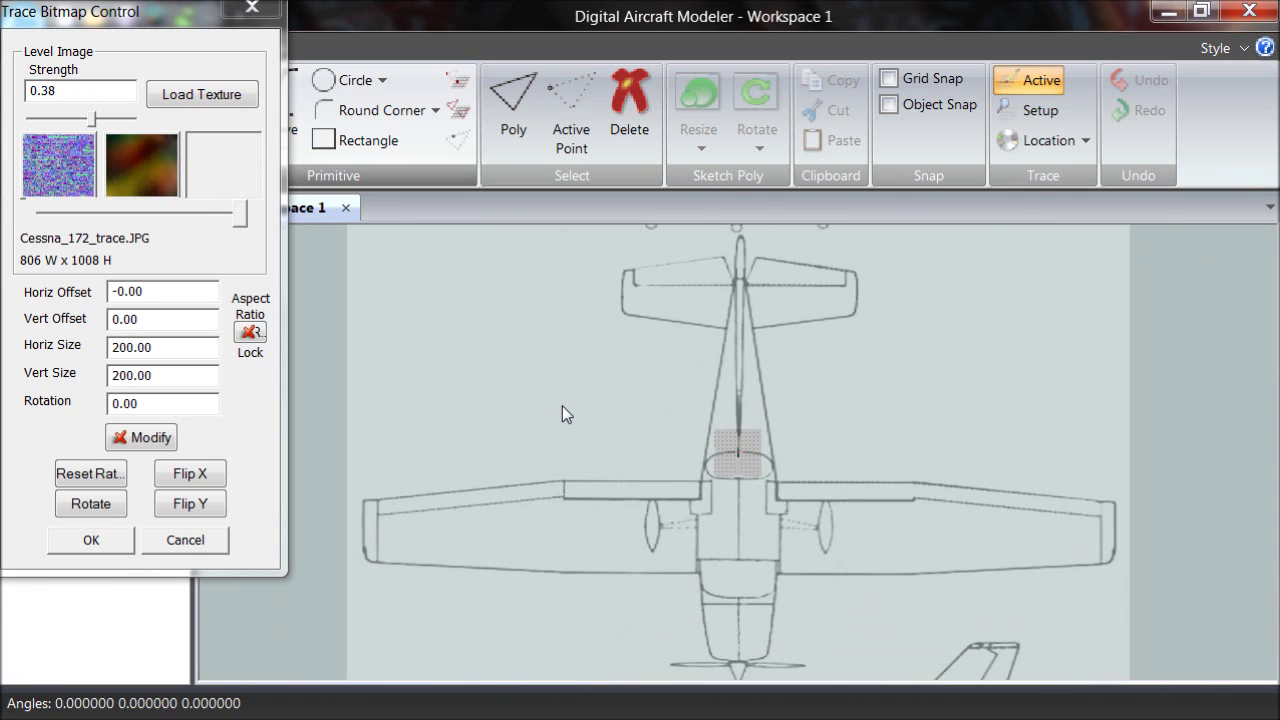
scroll(562, 406, down, 2)
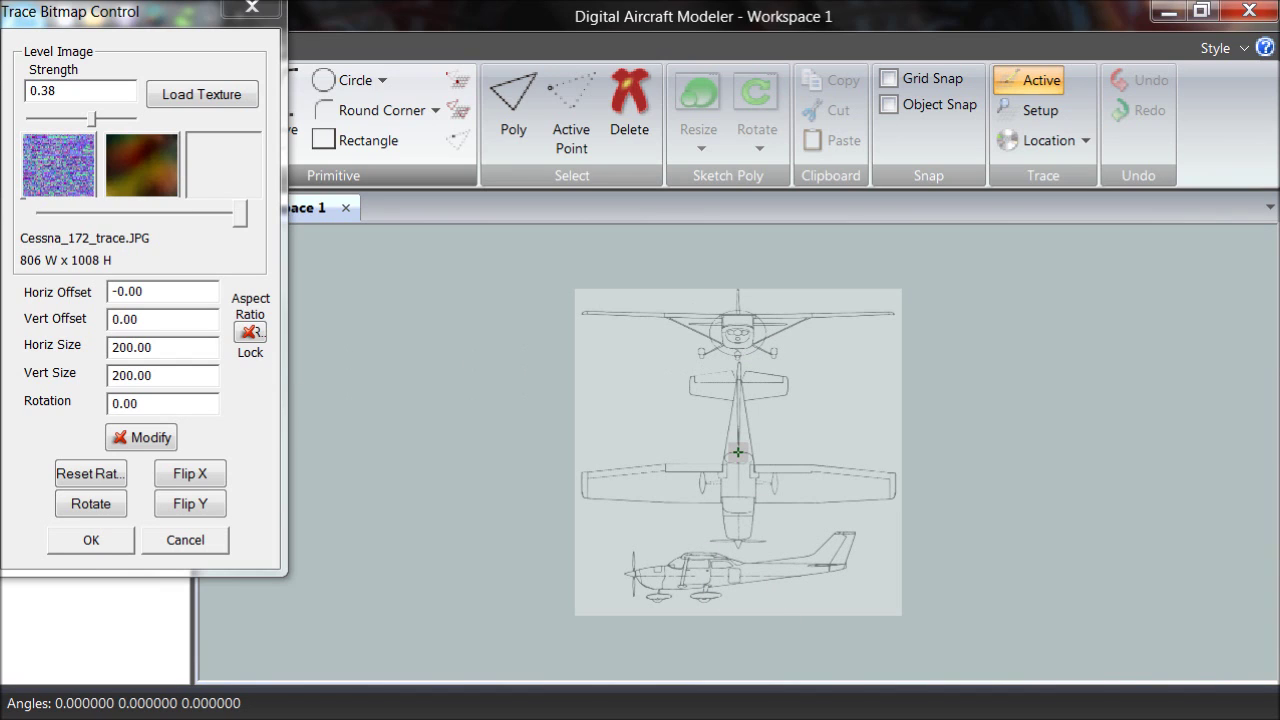
click(91, 475)
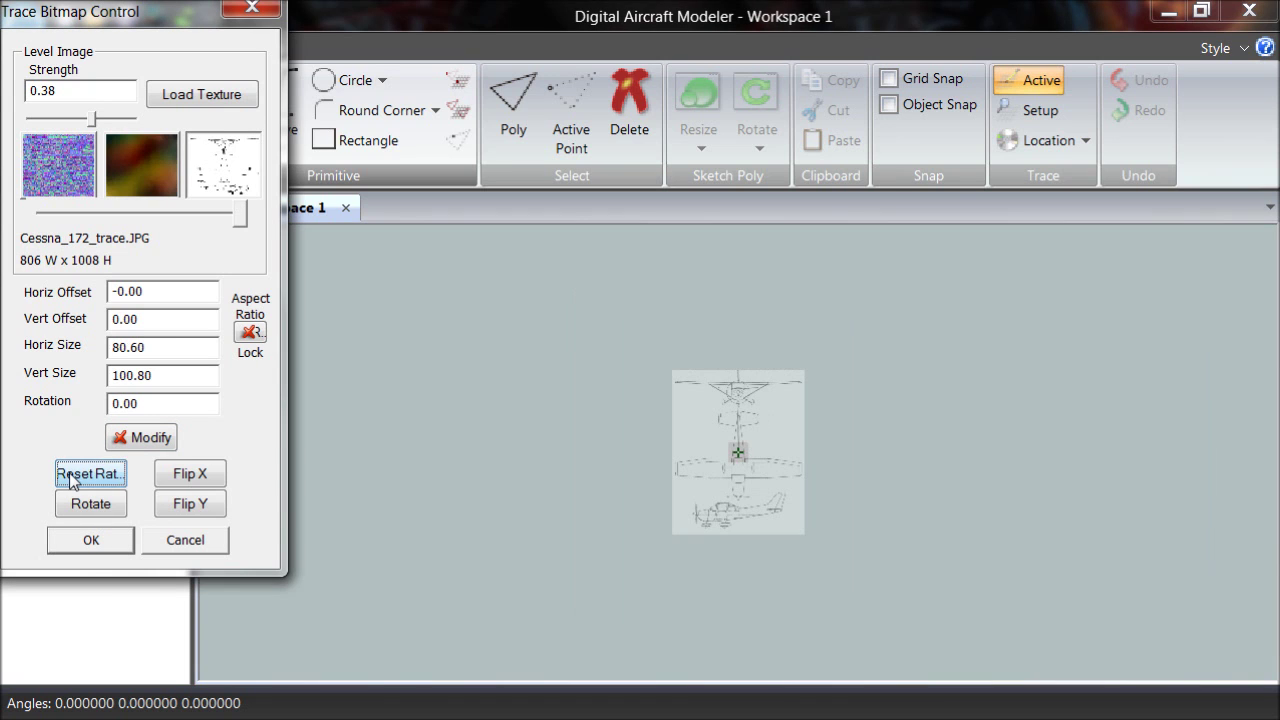
scroll(791, 464, up, 3)
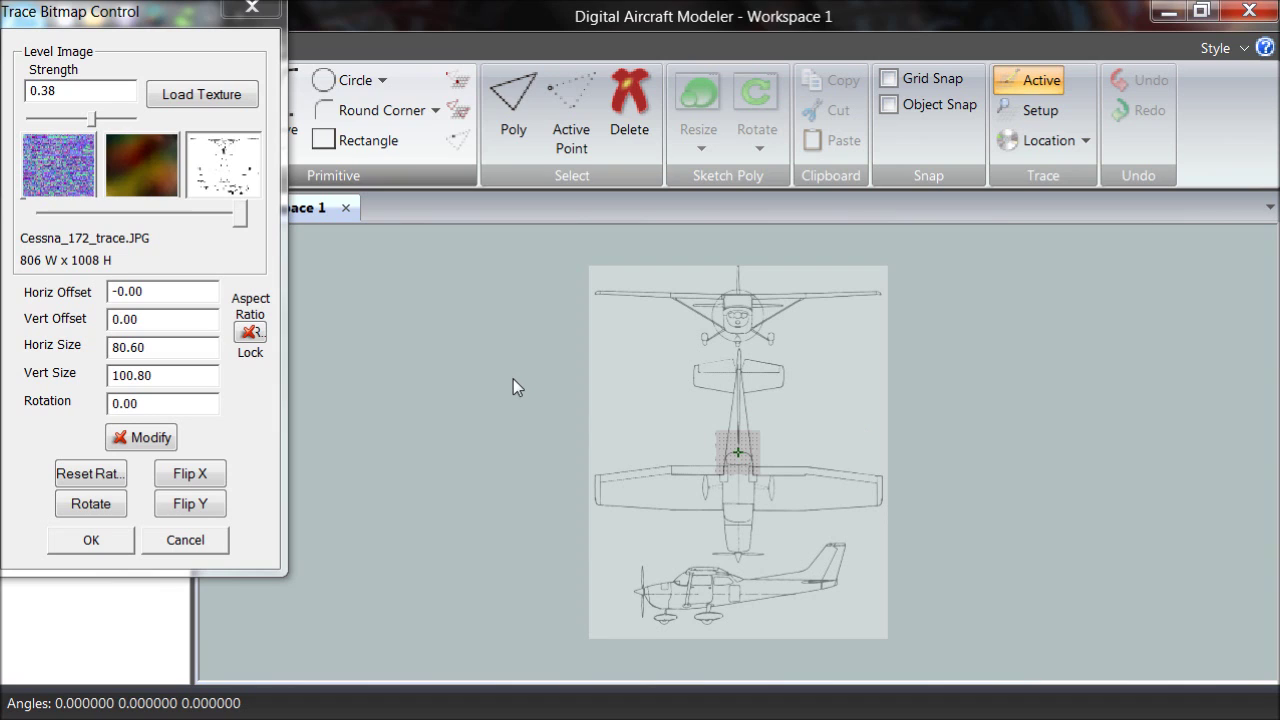
click(250, 333)
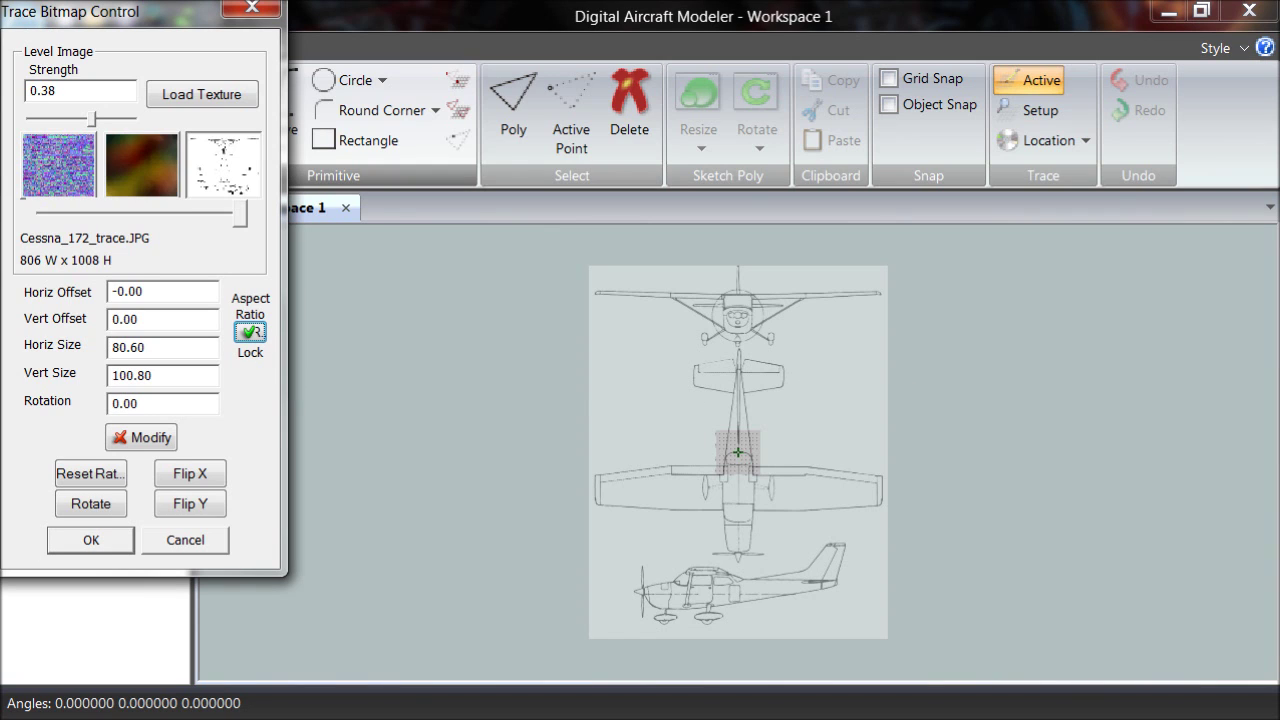
Set the trace image's horizontal size to 72
key(Tab)
text(72)
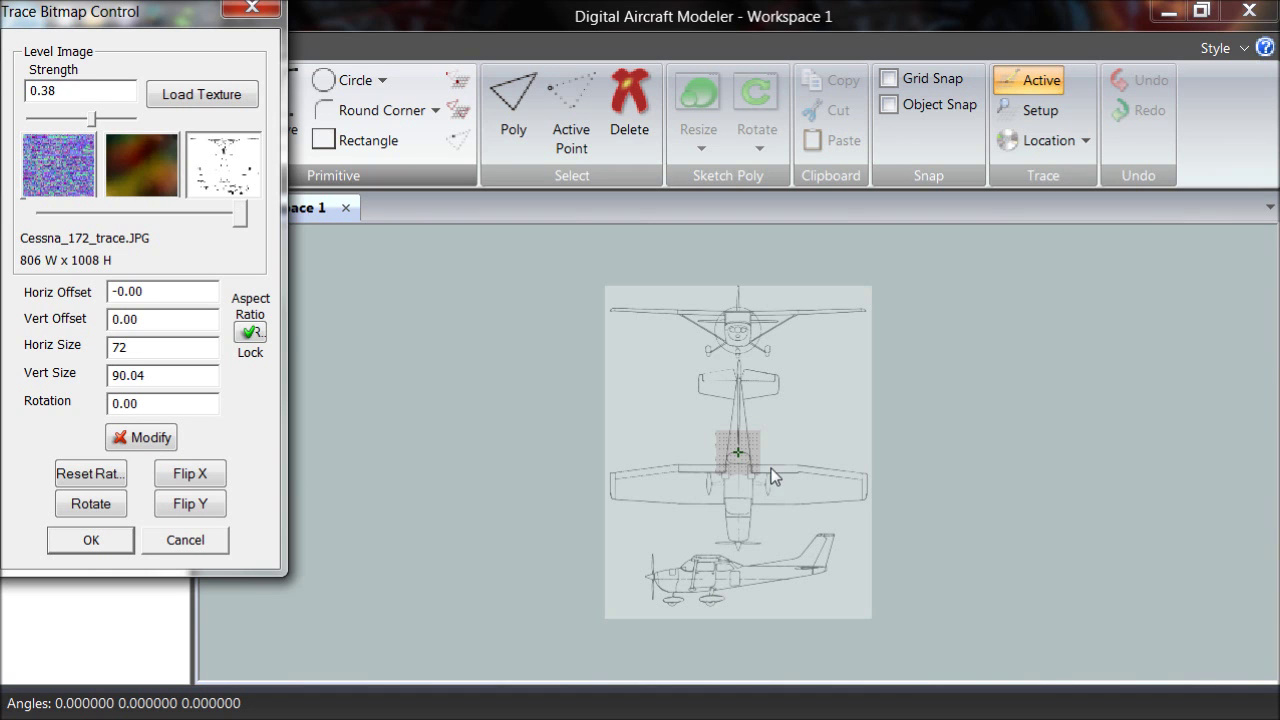
scroll(771, 468, up, 4)
scroll(771, 468, up, 3)
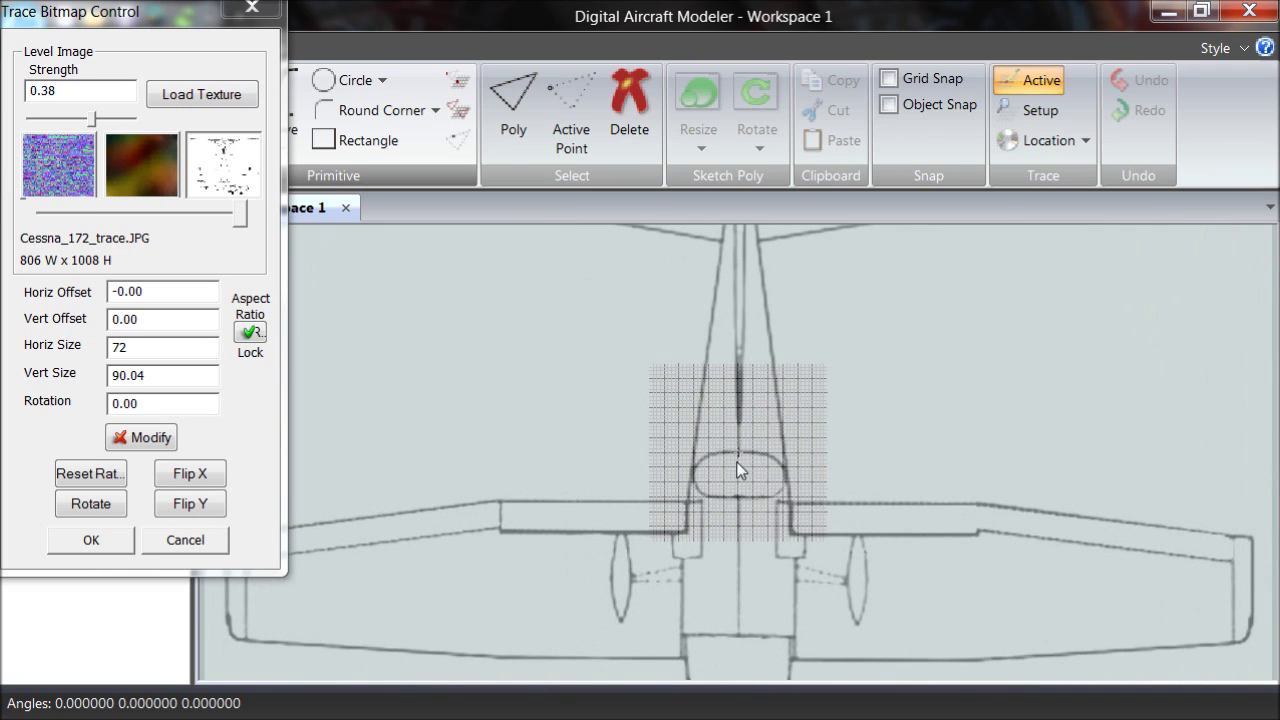
Flip the trace image in X and place the side-view cabin on the grid at offset 8.56/33.11
click(140, 440)
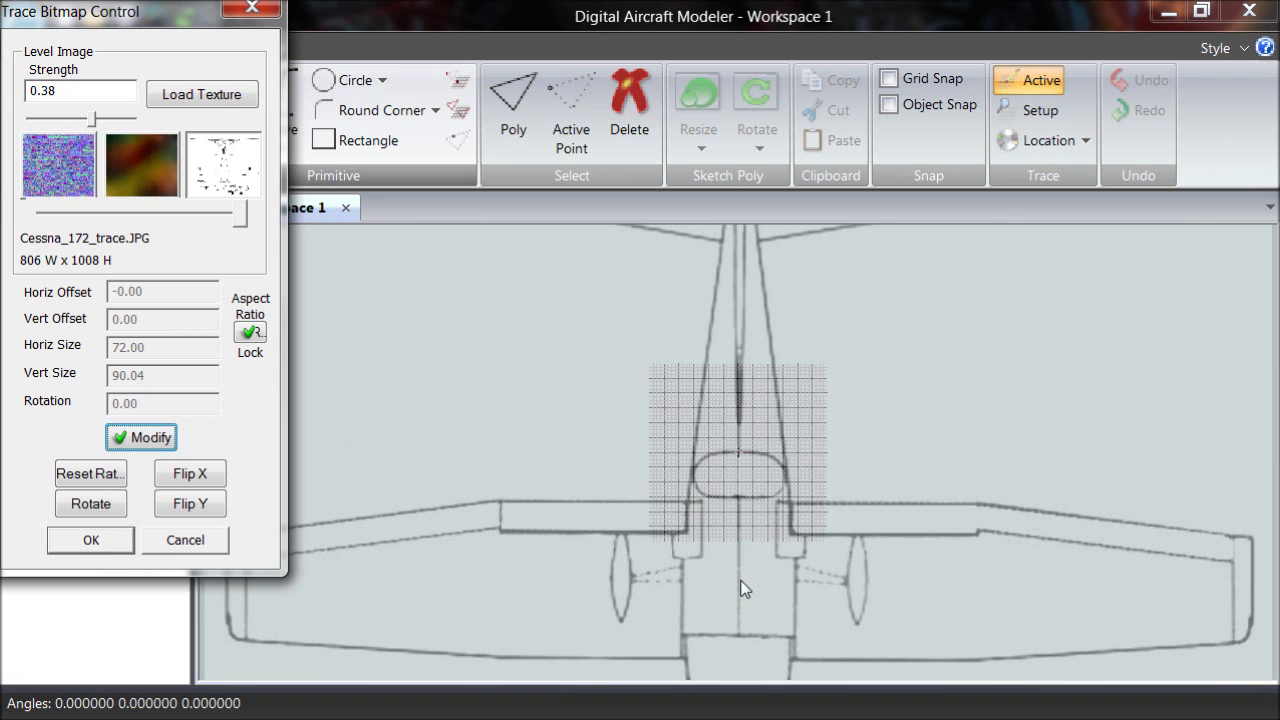
mouse_move(737, 583)
mouse_down()
mouse_move(738, 500)
mouse_move(716, 420)
mouse_up()
mouse_move(735, 597)
mouse_down()
mouse_move(768, 468)
mouse_move(856, 475)
mouse_up()
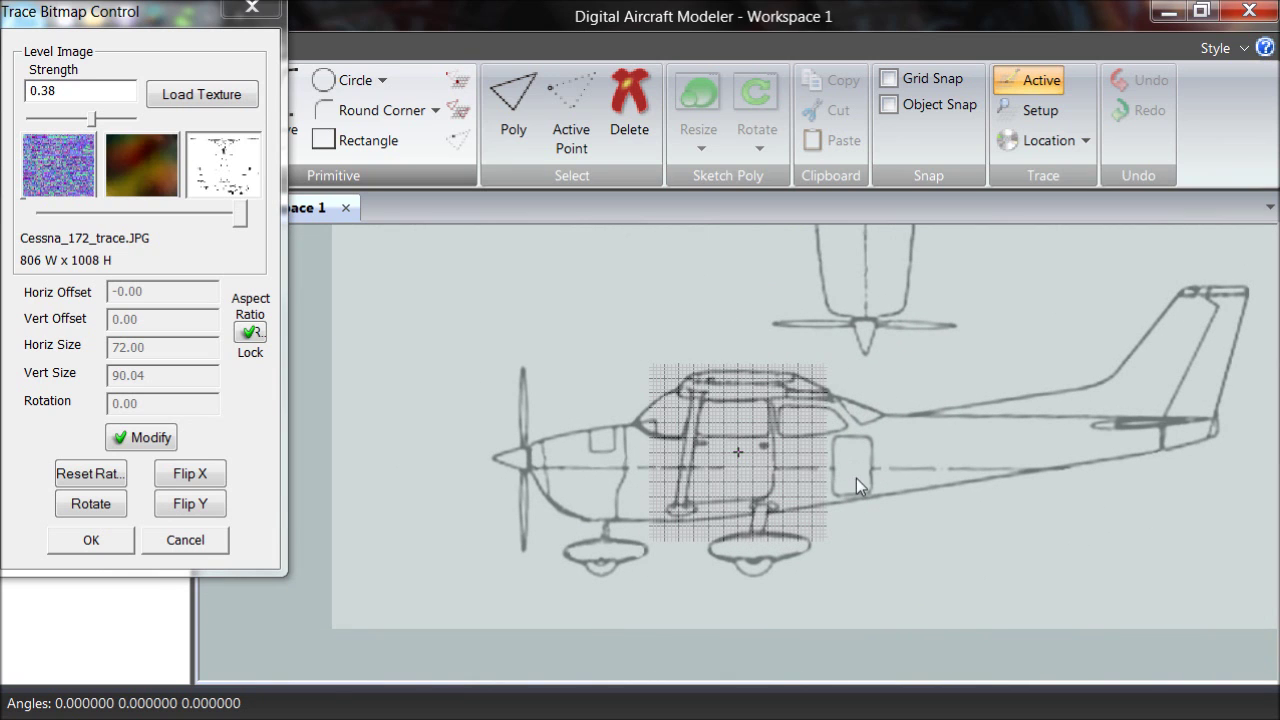
click(189, 475)
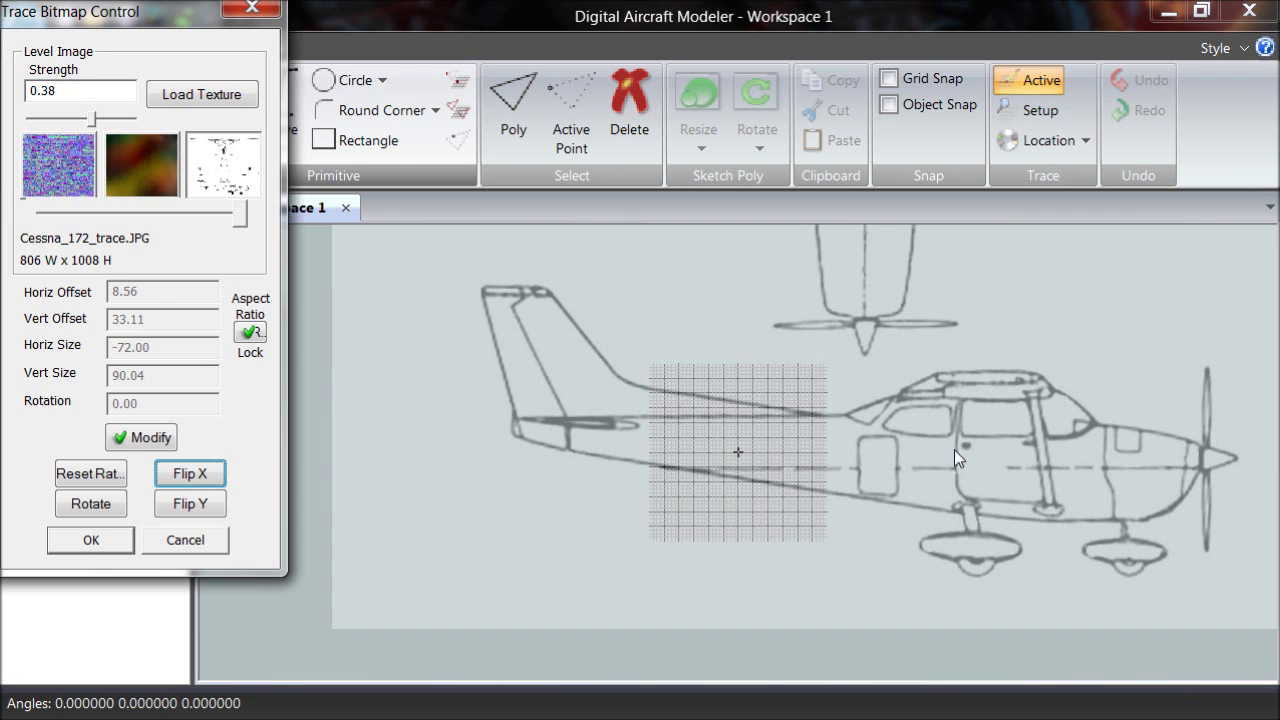
drag(962, 448, 754, 444)
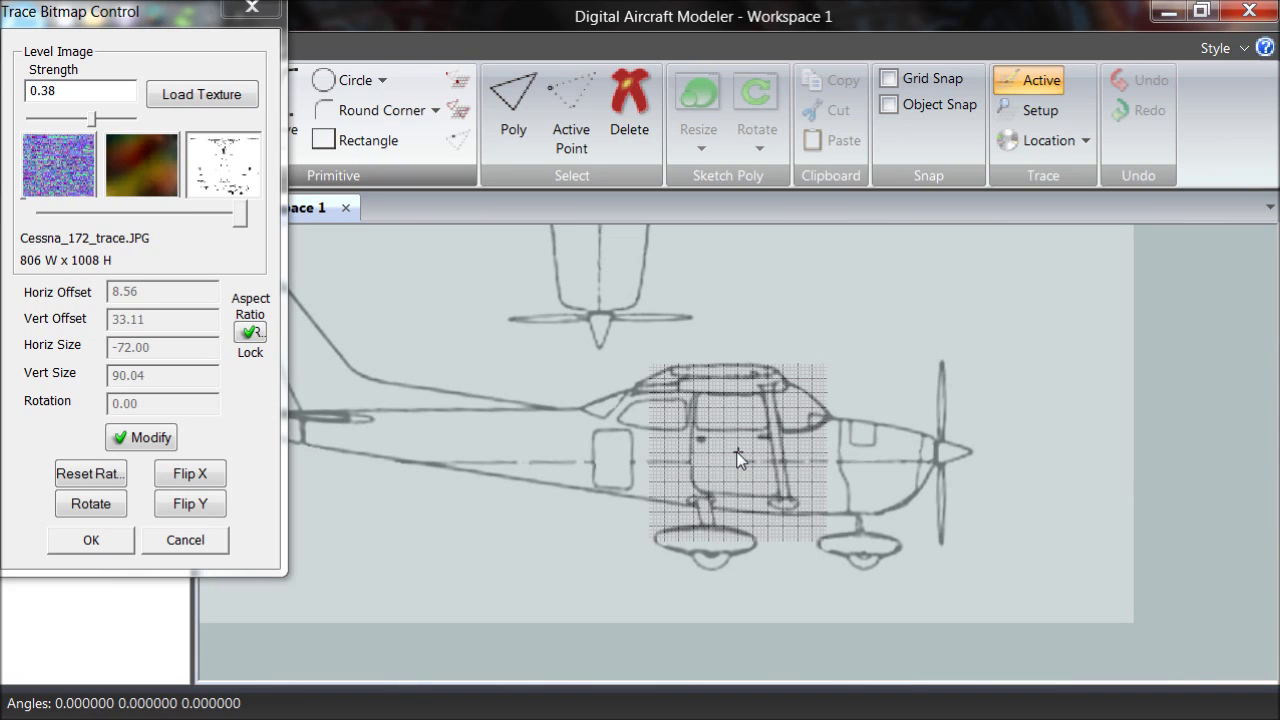
click(104, 545)
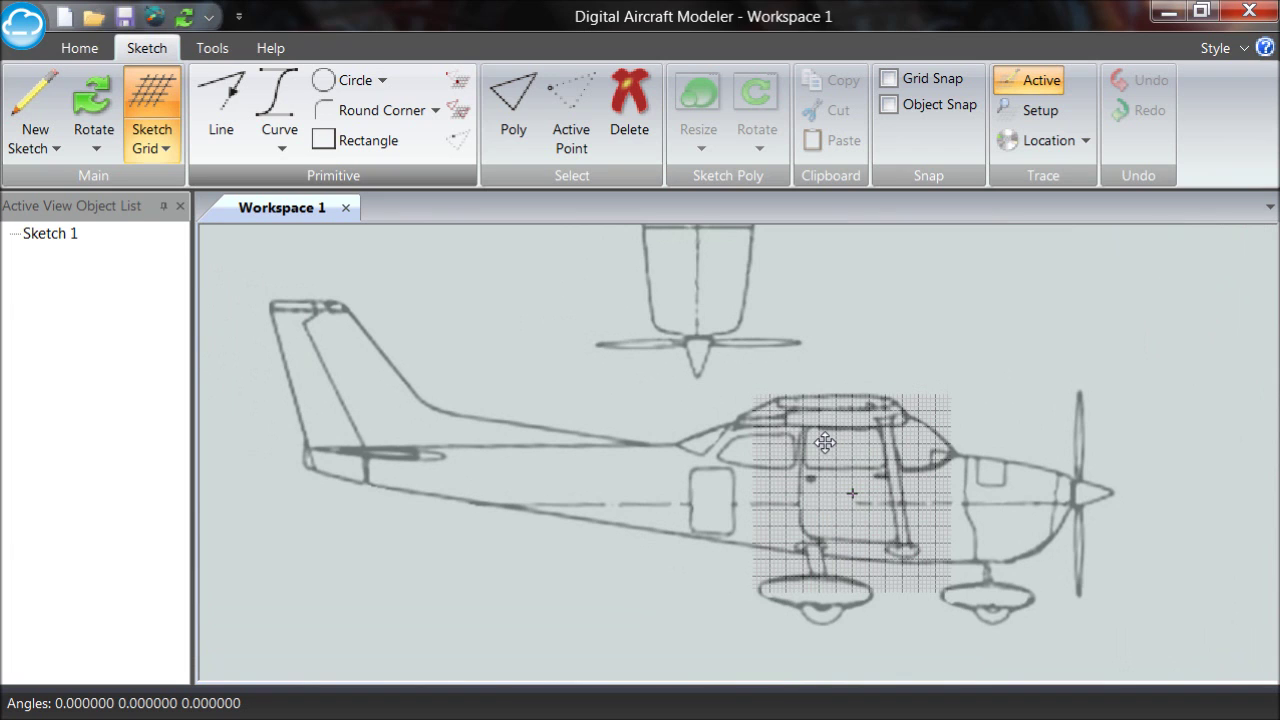
Trace a closed line outline of the fuselage side view, windshield to tail to nose, and select it
scroll(825, 443, up, 1)
middle_drag(825, 443, 850, 440)
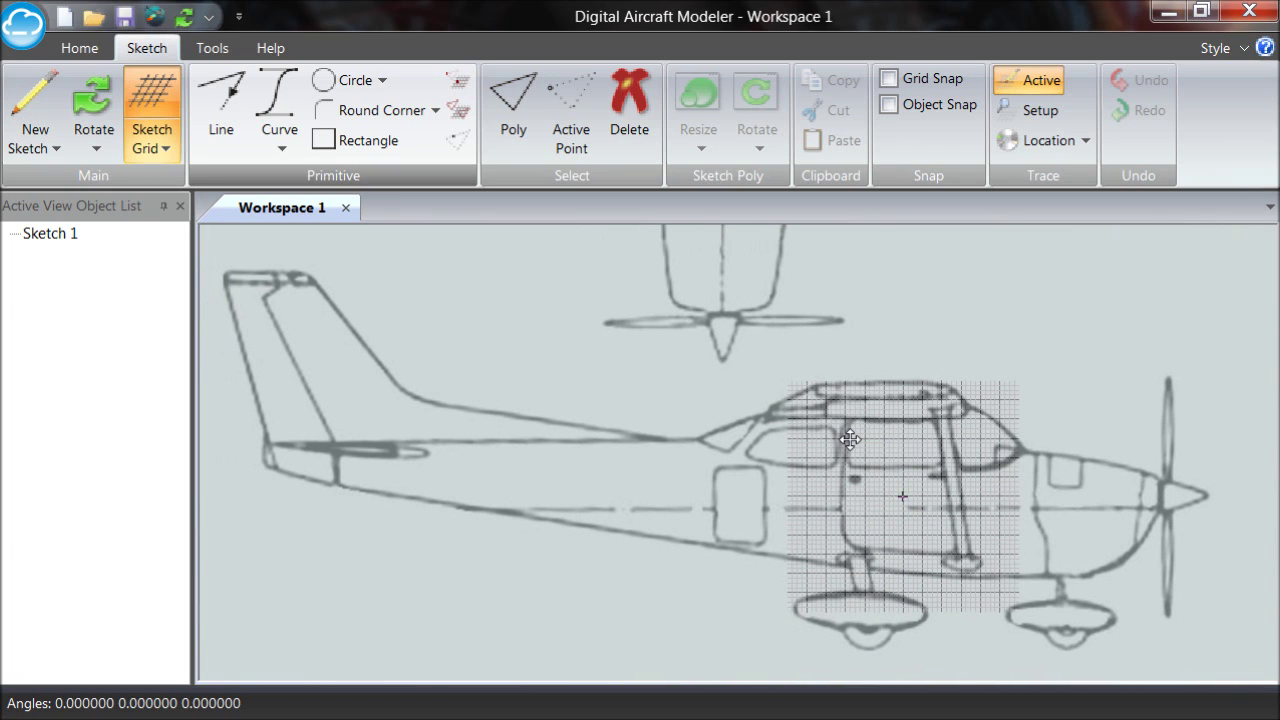
click(240, 112)
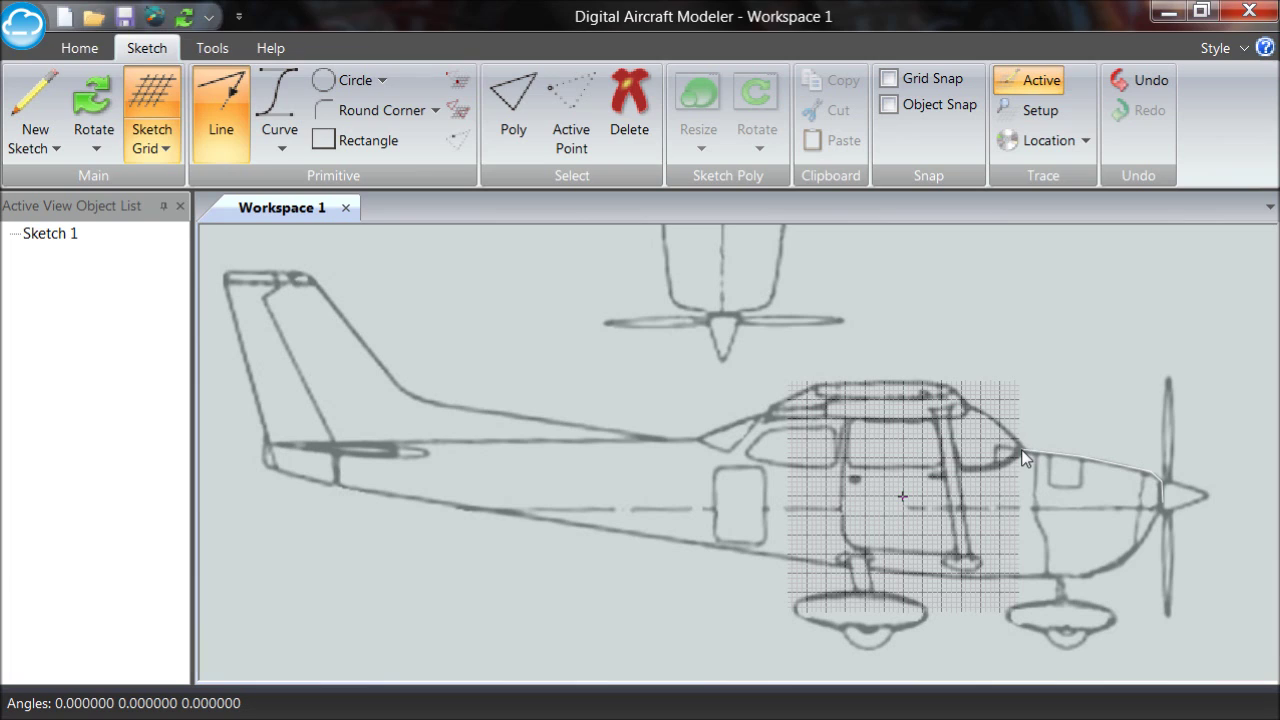
click(966, 408)
click(771, 415)
click(699, 439)
click(336, 483)
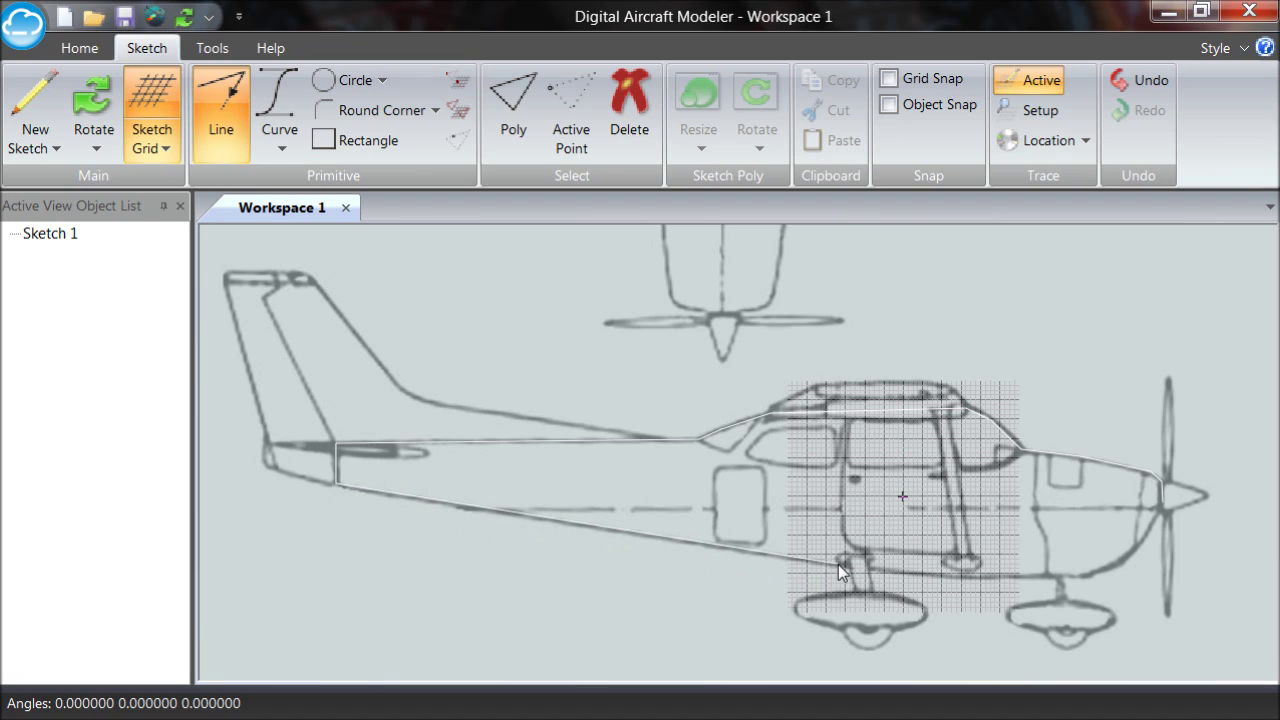
click(868, 568)
click(1163, 505)
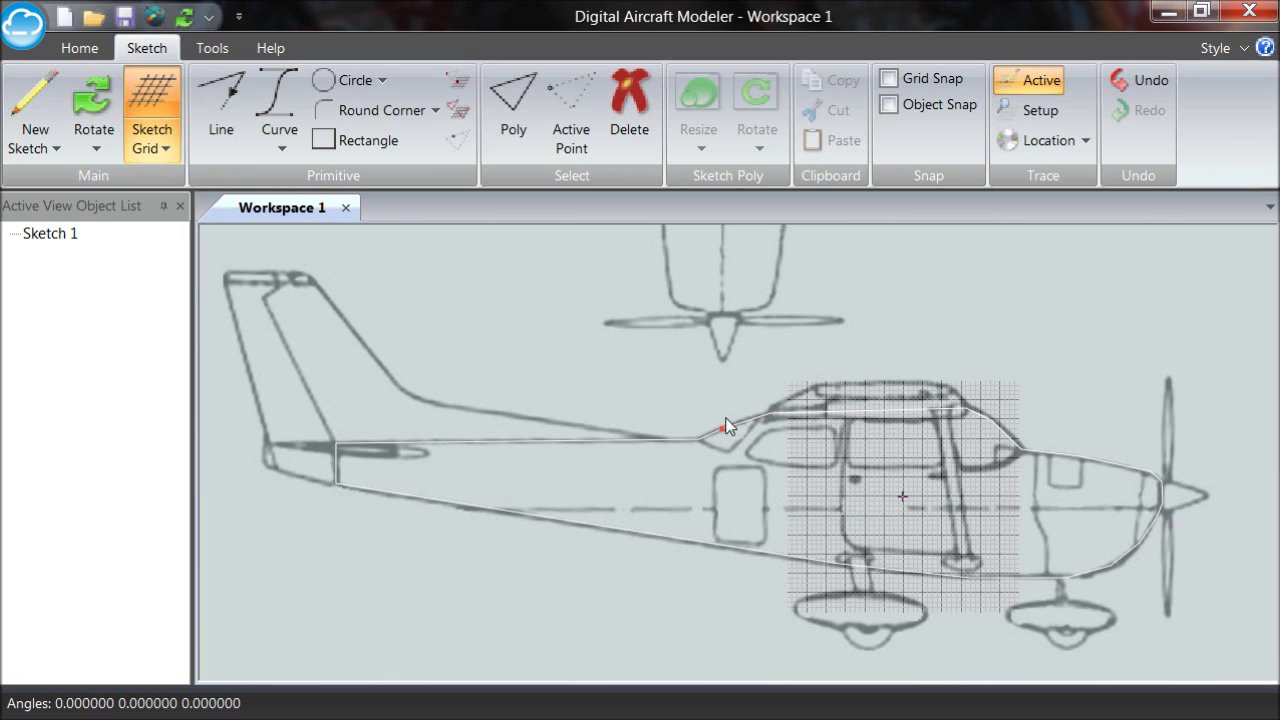
click(515, 128)
click(799, 409)
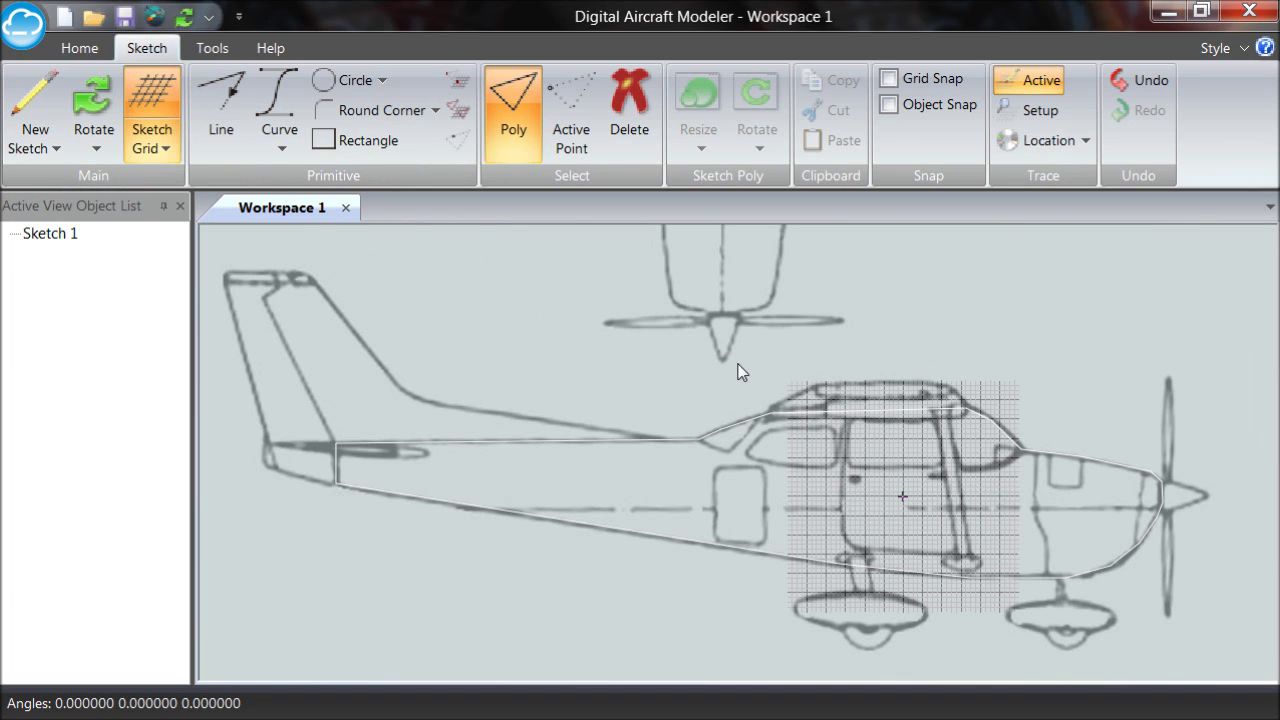
click(511, 110)
Zoom out to the whole reference drawing and tilt the view to see Sketch 1 in 3-D
scroll(705, 346, down, 5)
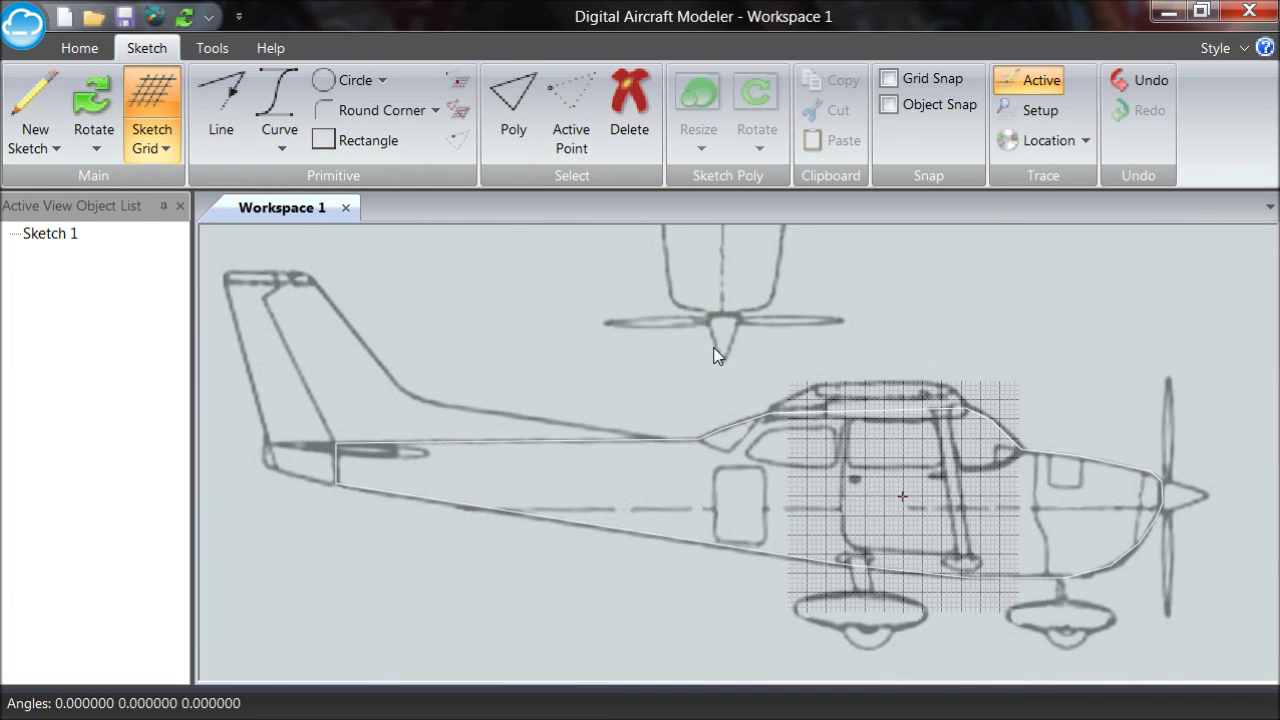
click(91, 92)
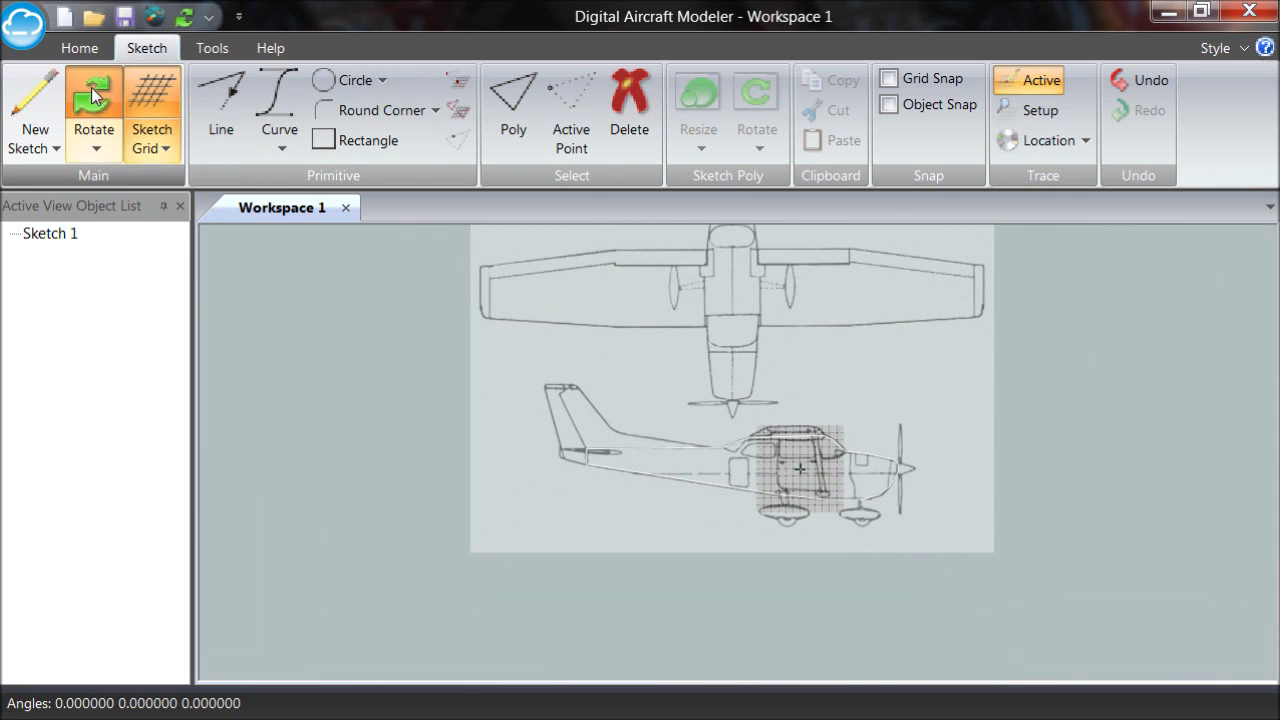
mouse_move(534, 294)
mouse_down()
mouse_move(660, 350)
mouse_move(724, 336)
mouse_move(614, 290)
mouse_move(598, 300)
mouse_move(618, 302)
mouse_move(534, 298)
mouse_move(532, 318)
mouse_move(557, 303)
mouse_up()
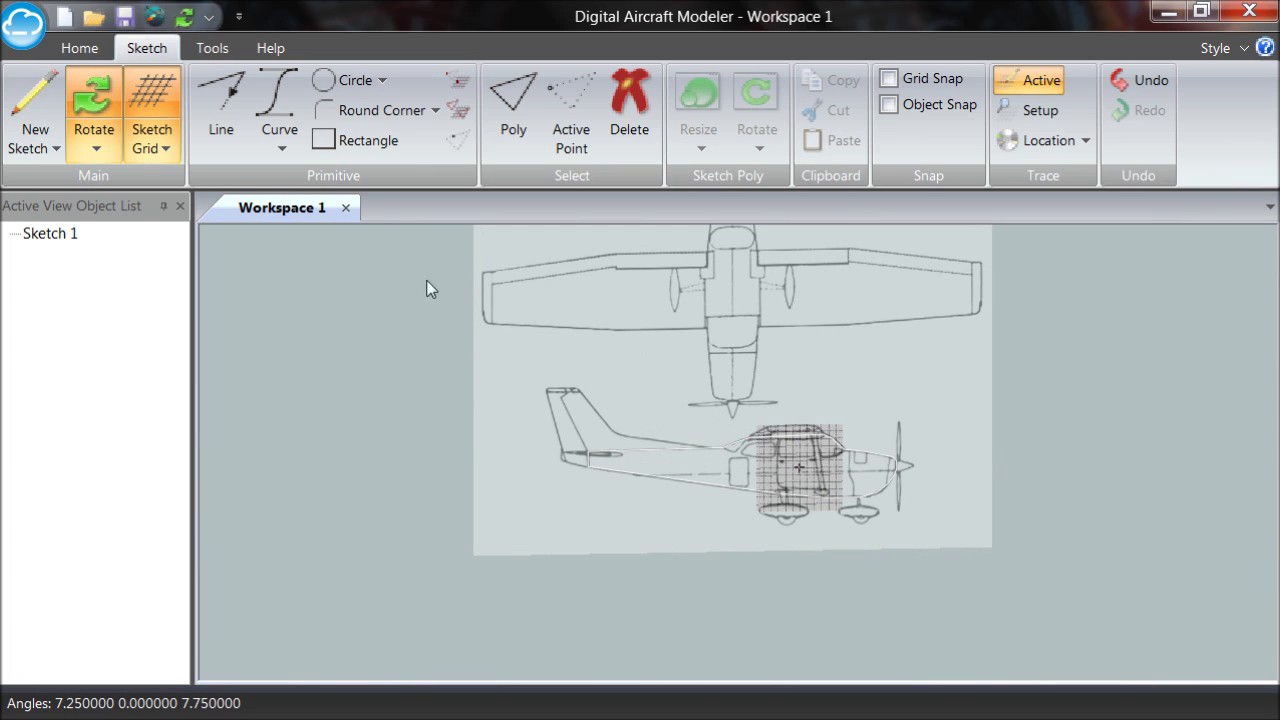
click(50, 150)
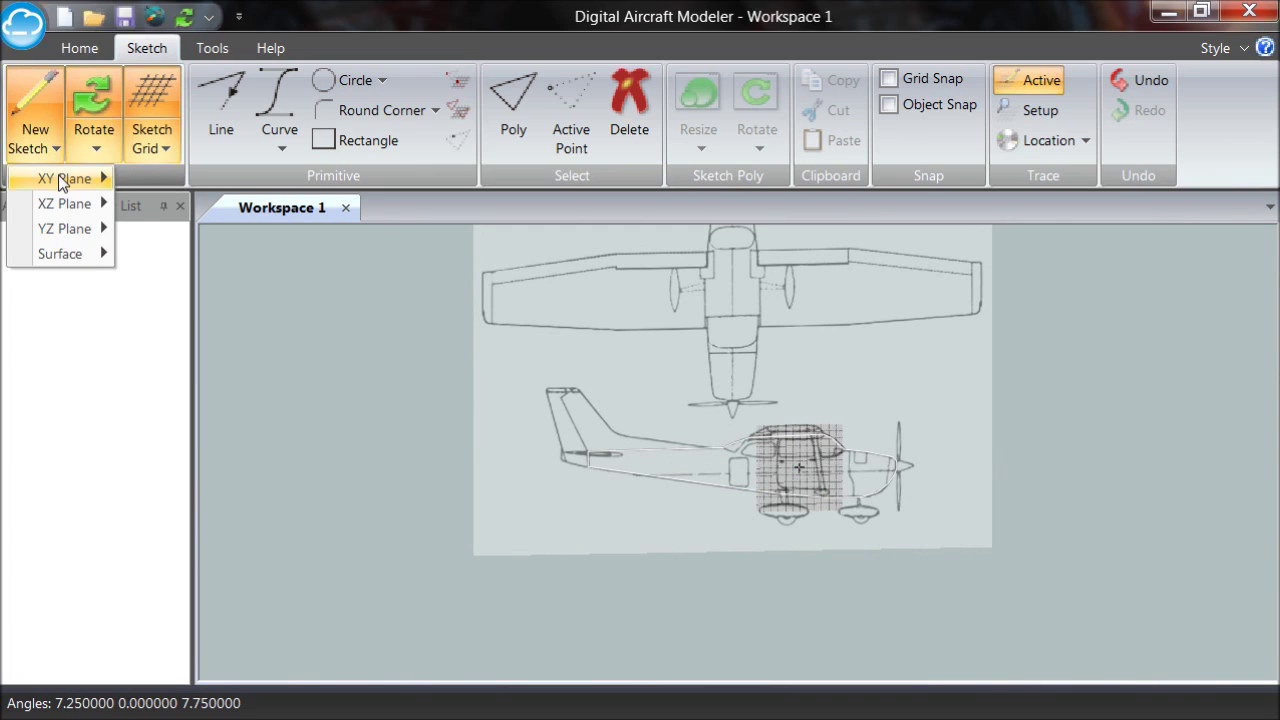
Add Sketch 2 on the XY plane at the origin, rotate to show both sketches, and open its trace settings
mouse_move(58, 176)
click(160, 181)
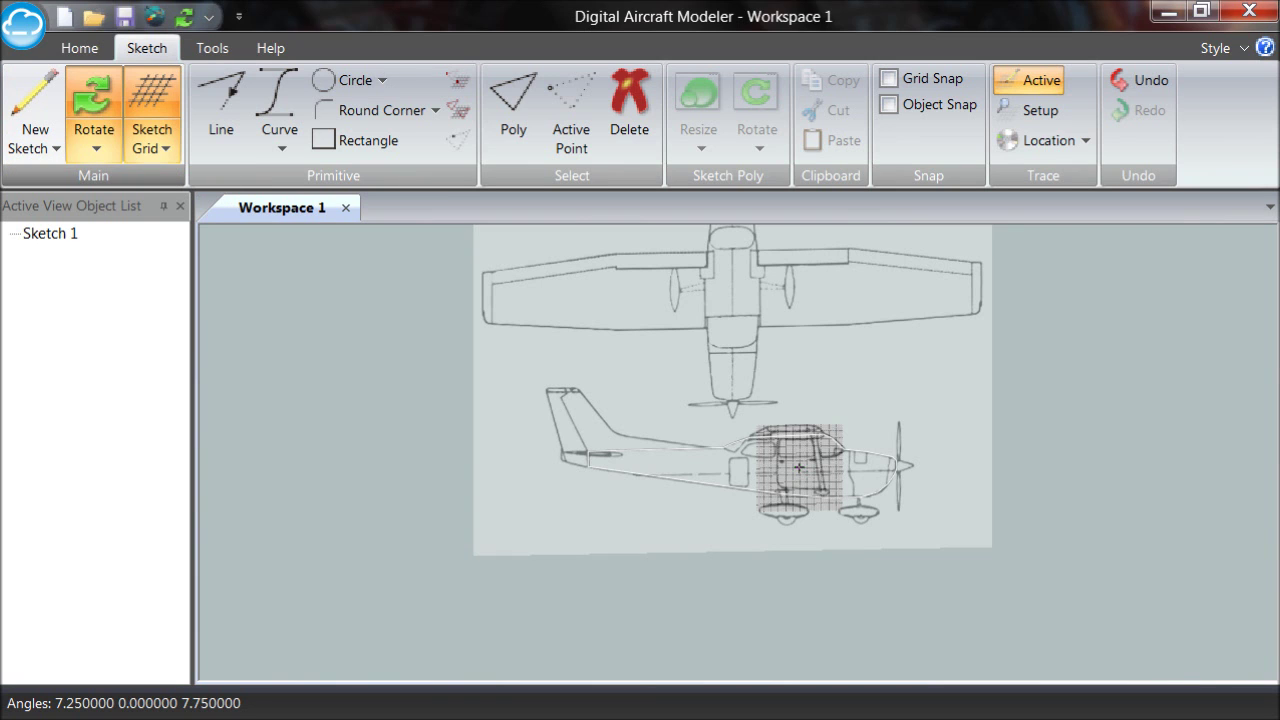
click(93, 110)
drag(586, 517, 734, 477)
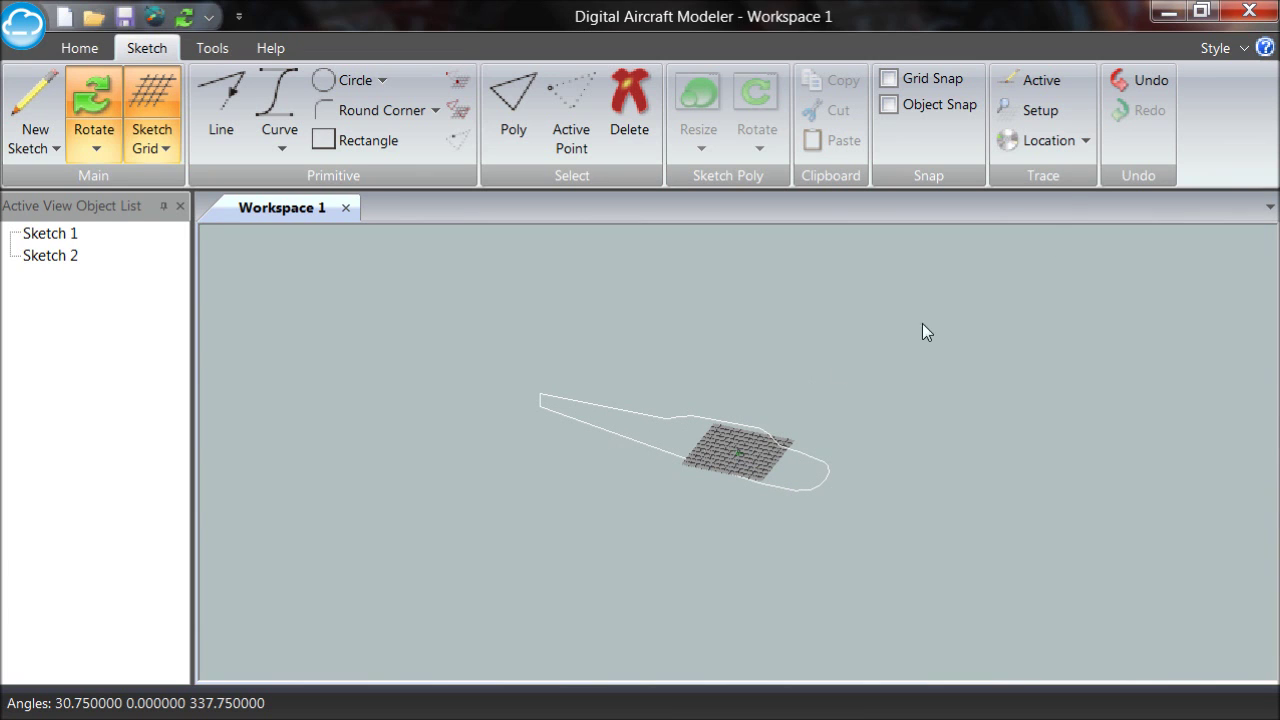
click(1037, 110)
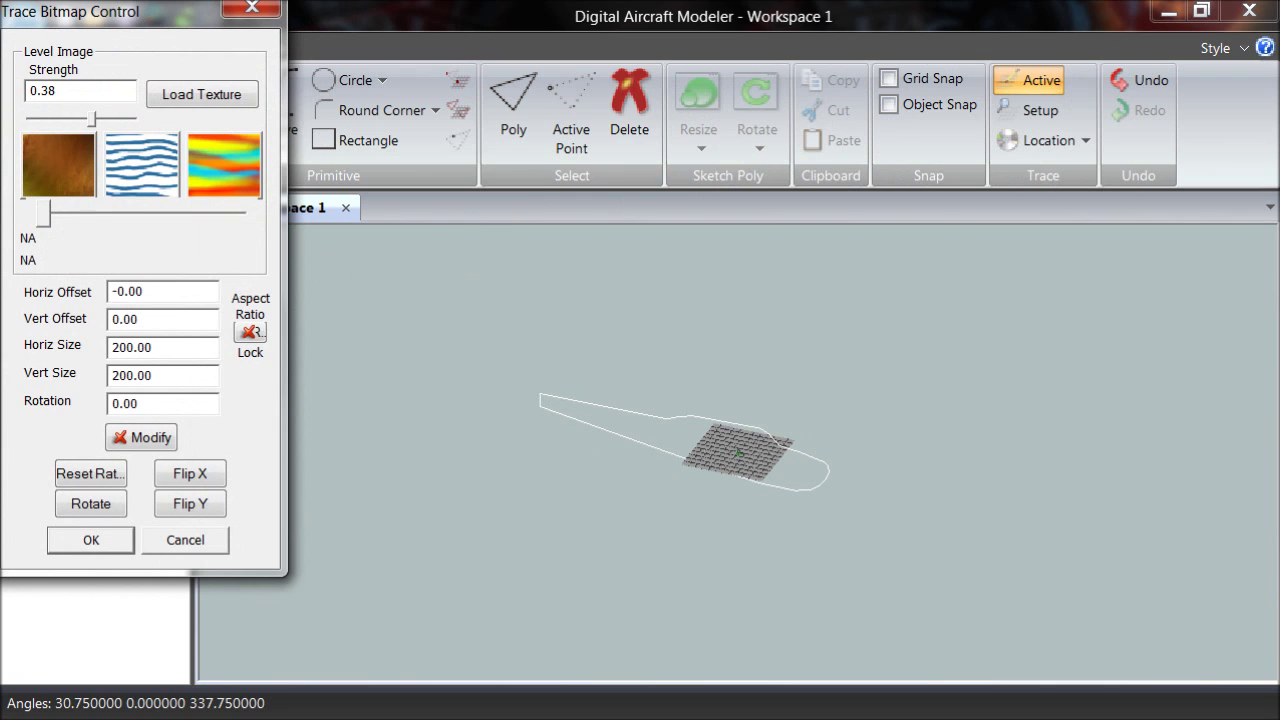
Load Cessna_172_trace as the backdrop with locked aspect ratio, width 72, rotated 90 degrees
drag(45, 217, 263, 219)
click(241, 170)
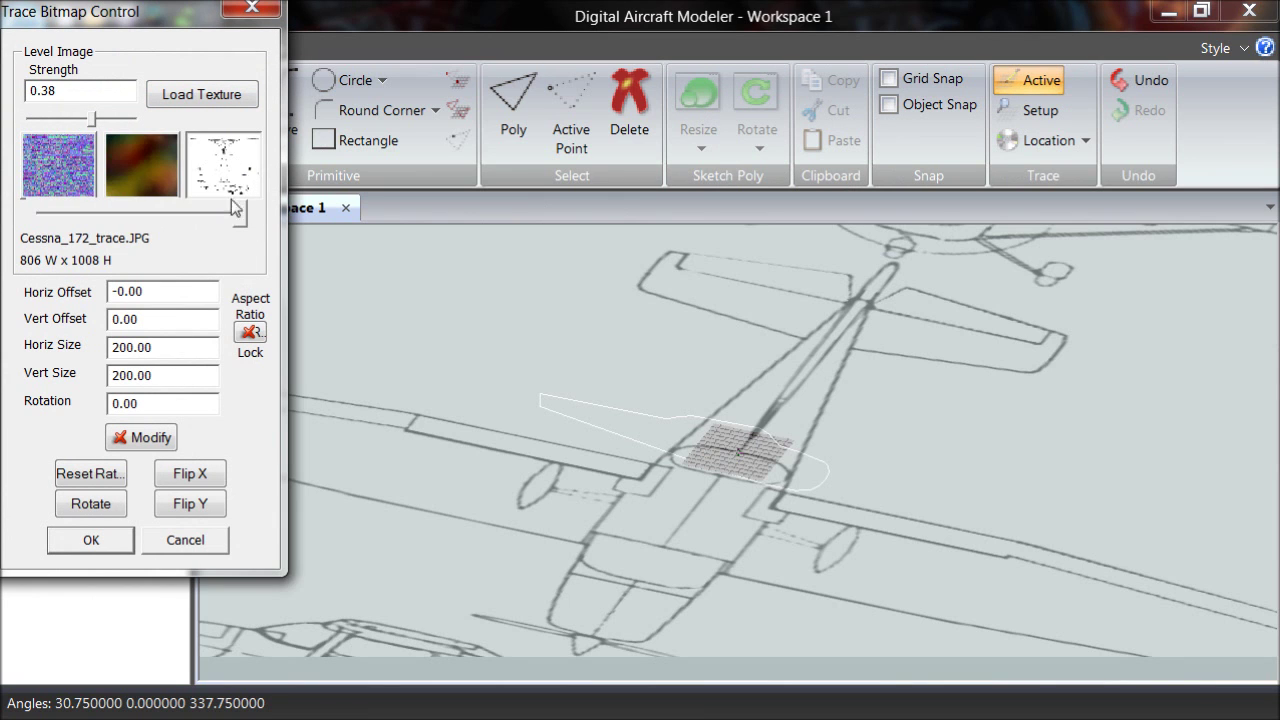
click(89, 474)
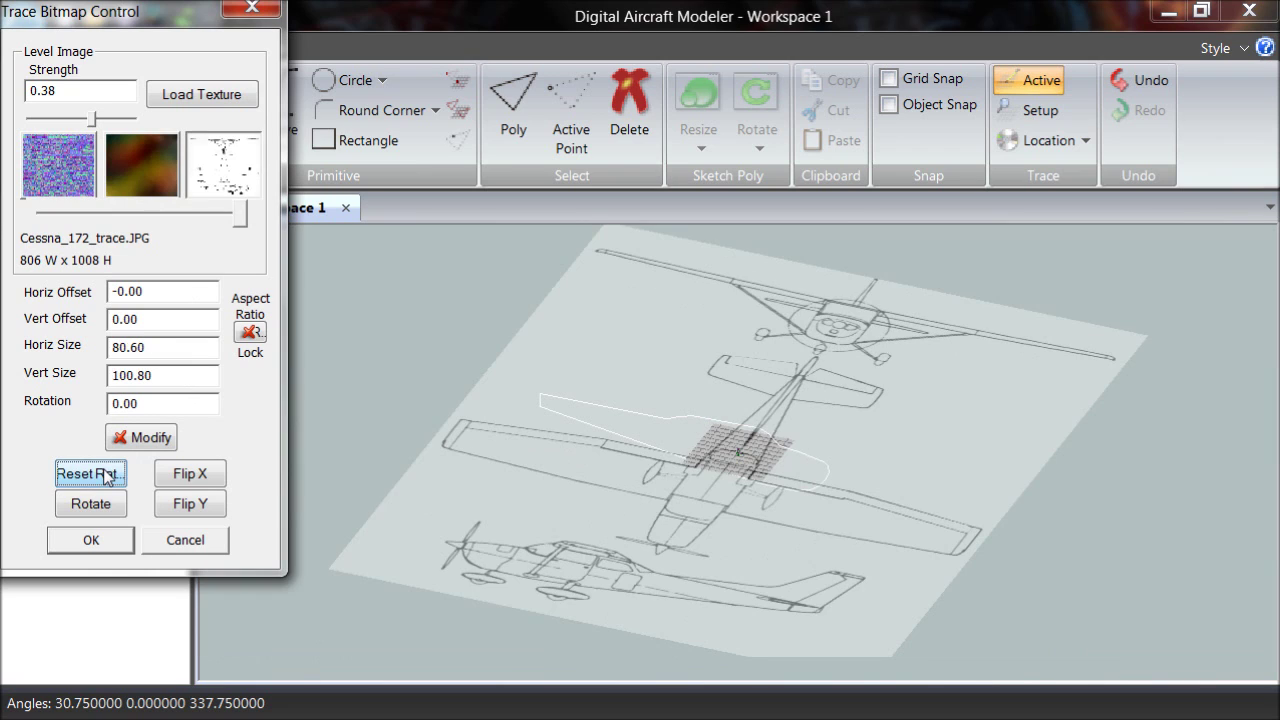
click(250, 333)
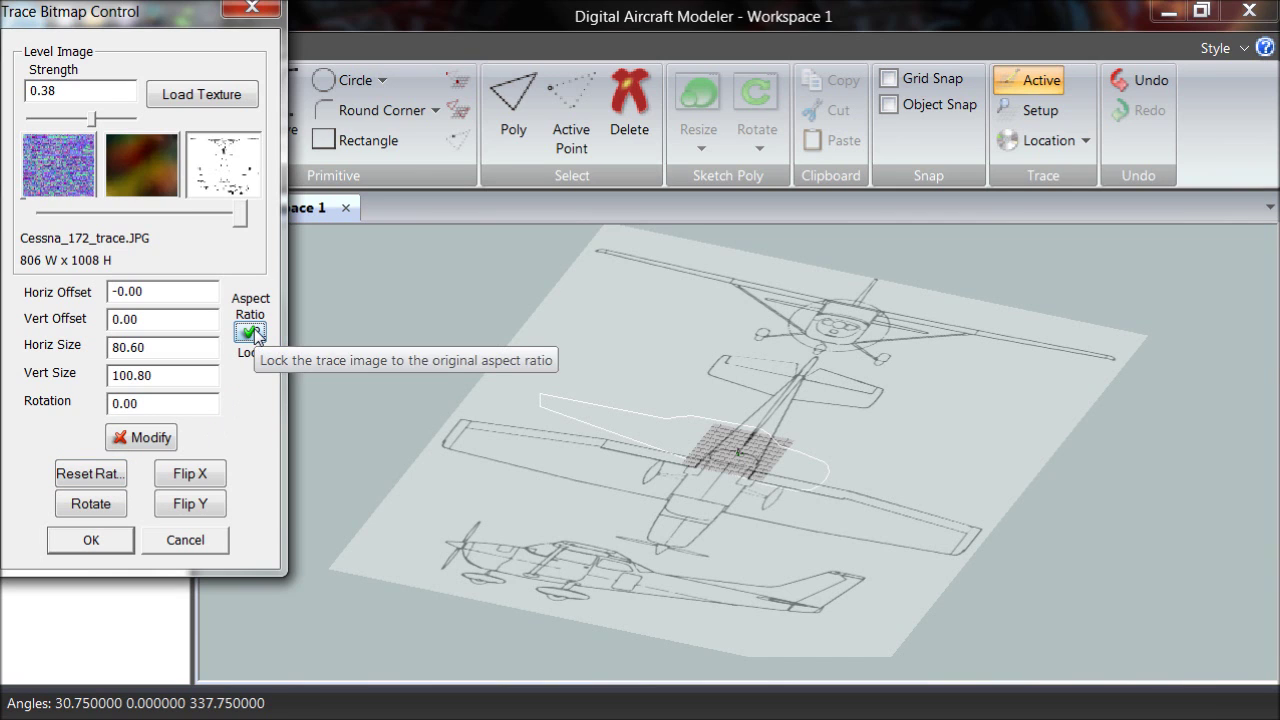
double_click(128, 347)
text(72)
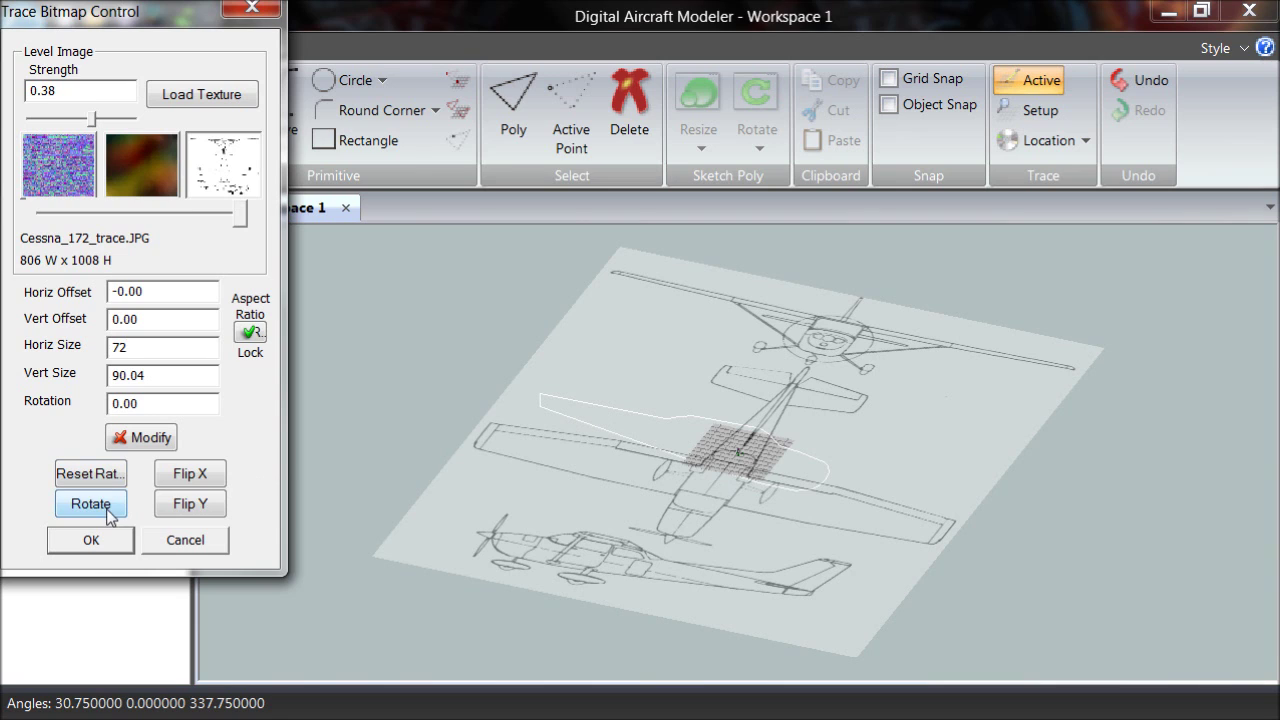
click(90, 503)
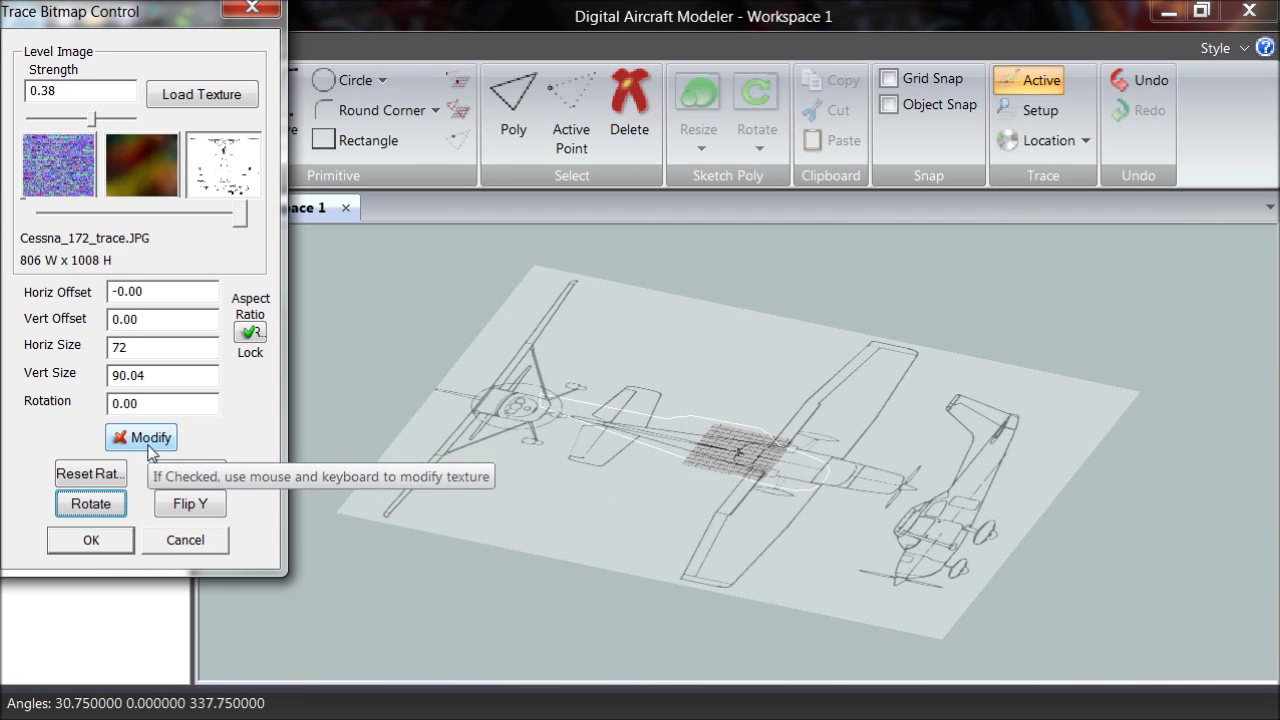
mouse_move(196, 22)
mouse_down()
mouse_move(180, 115)
mouse_move(200, 258)
mouse_move(176, 210)
mouse_up()
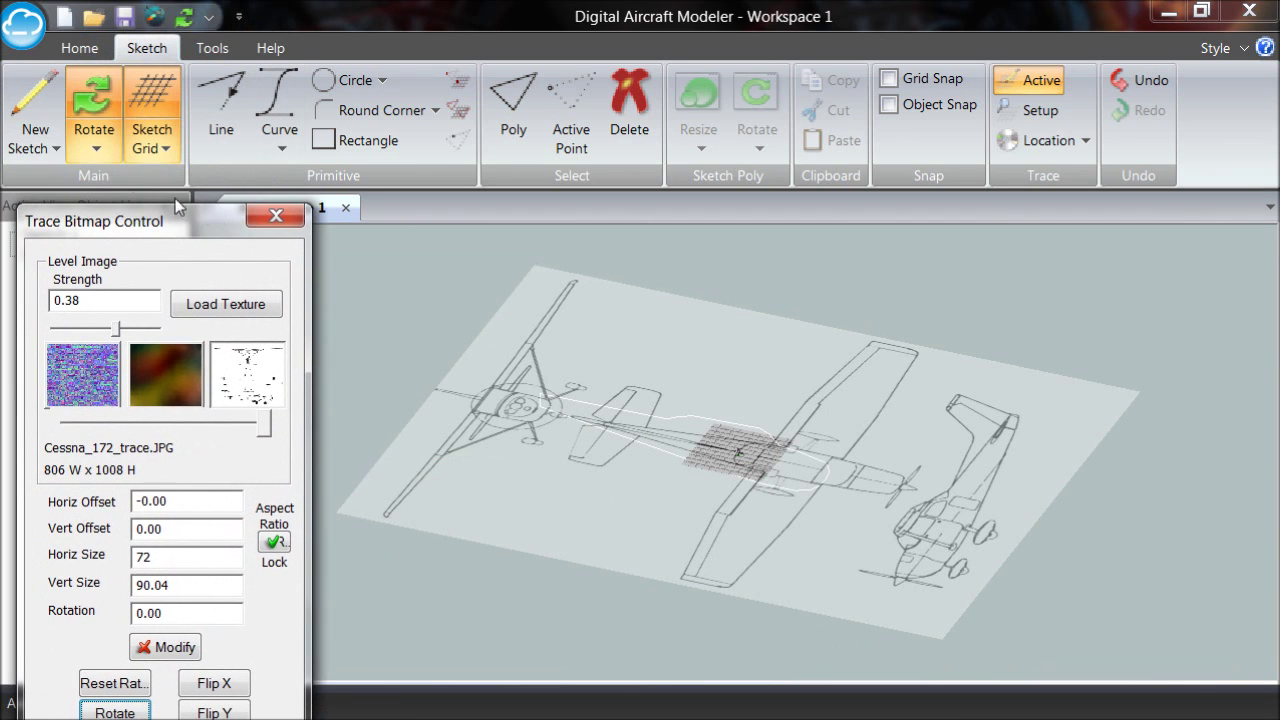
Switch to the flat top view, zoom onto the fuselage, and enable Modify on the trace image
click(100, 152)
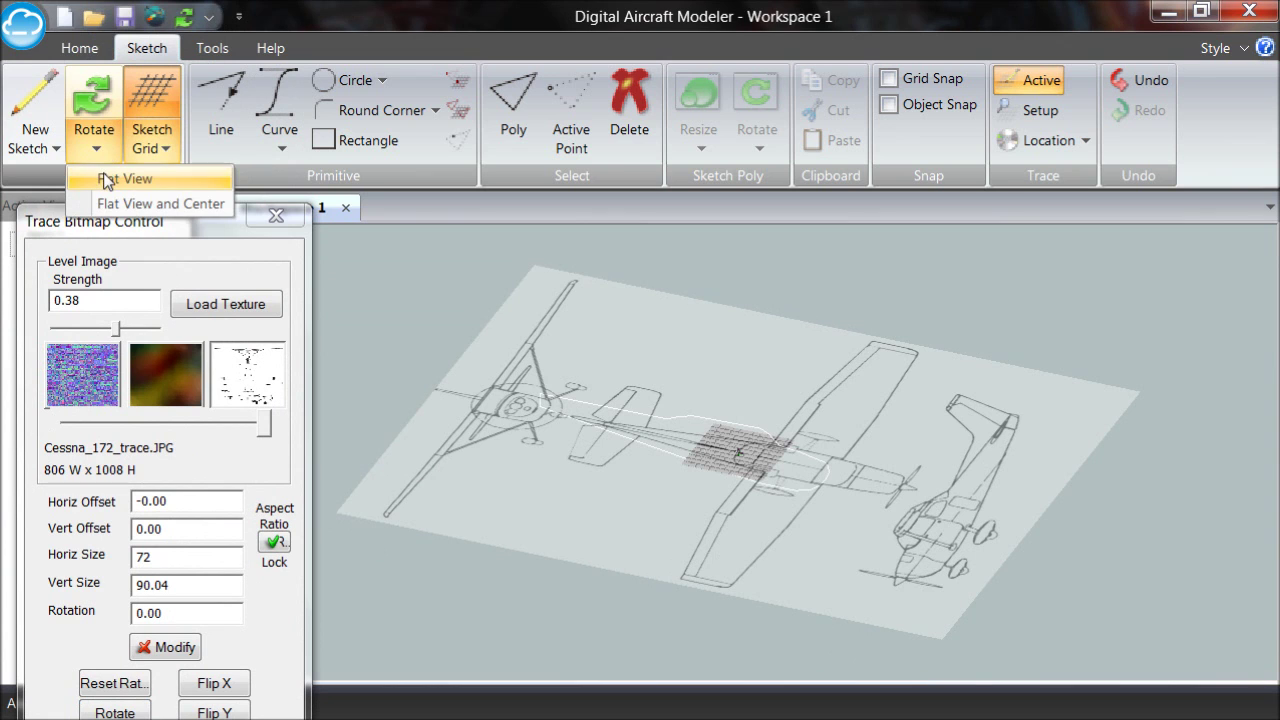
click(106, 180)
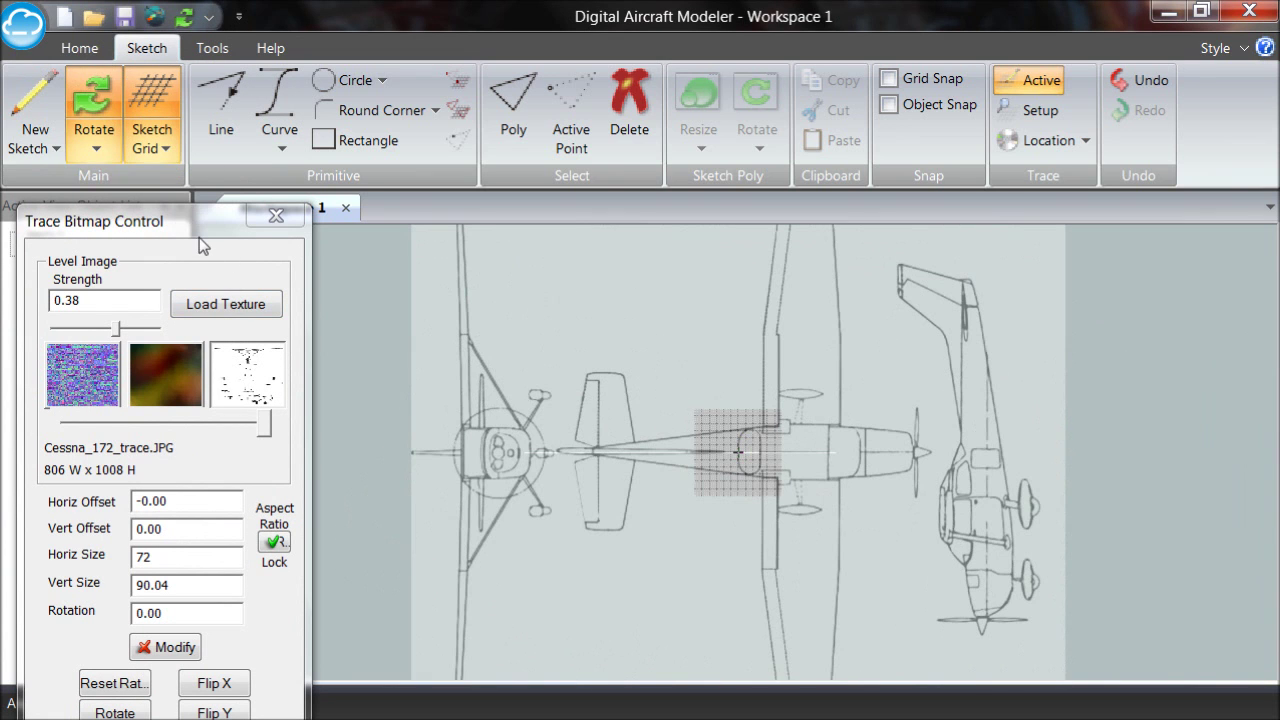
drag(199, 237, 214, 39)
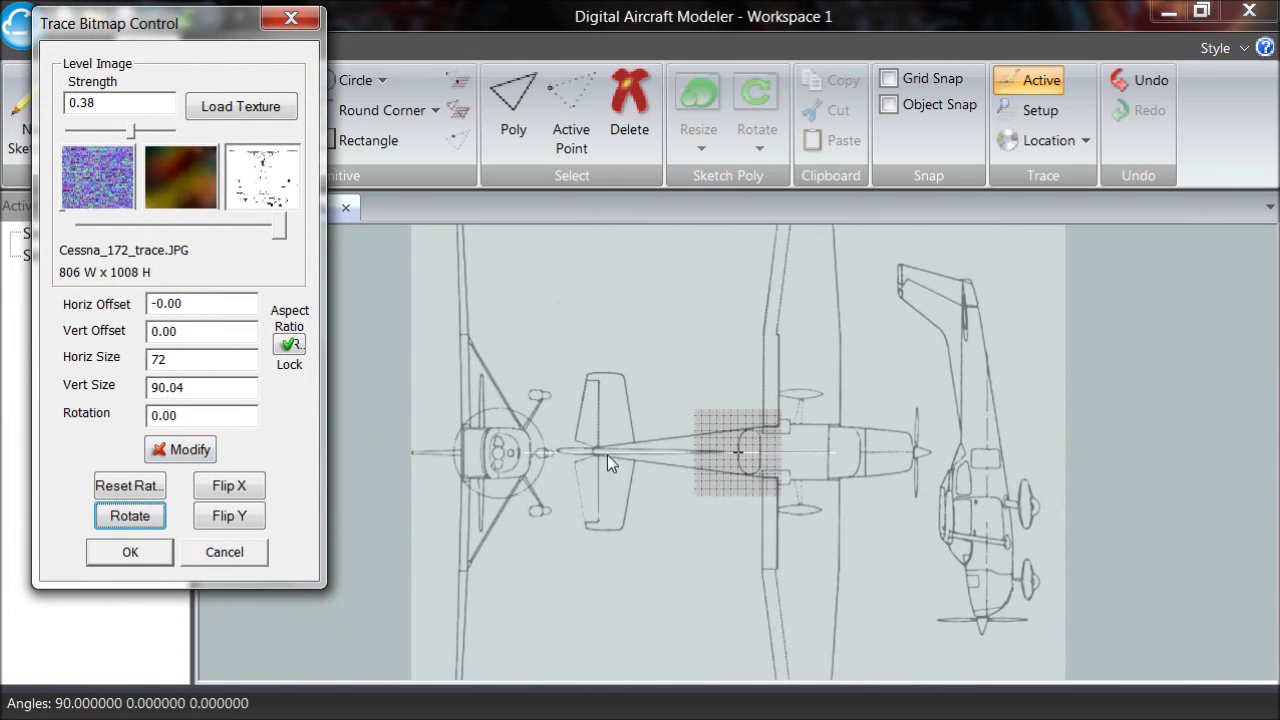
scroll(743, 432, up, 2)
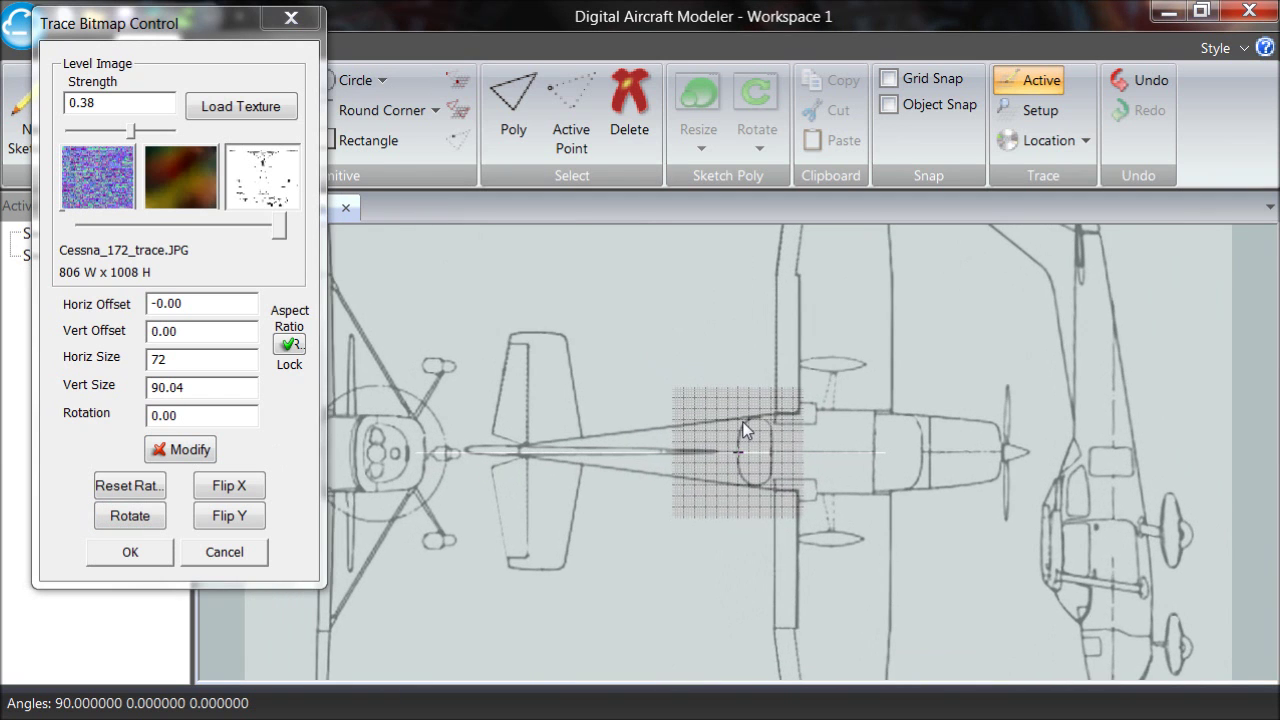
scroll(743, 432, up, 3)
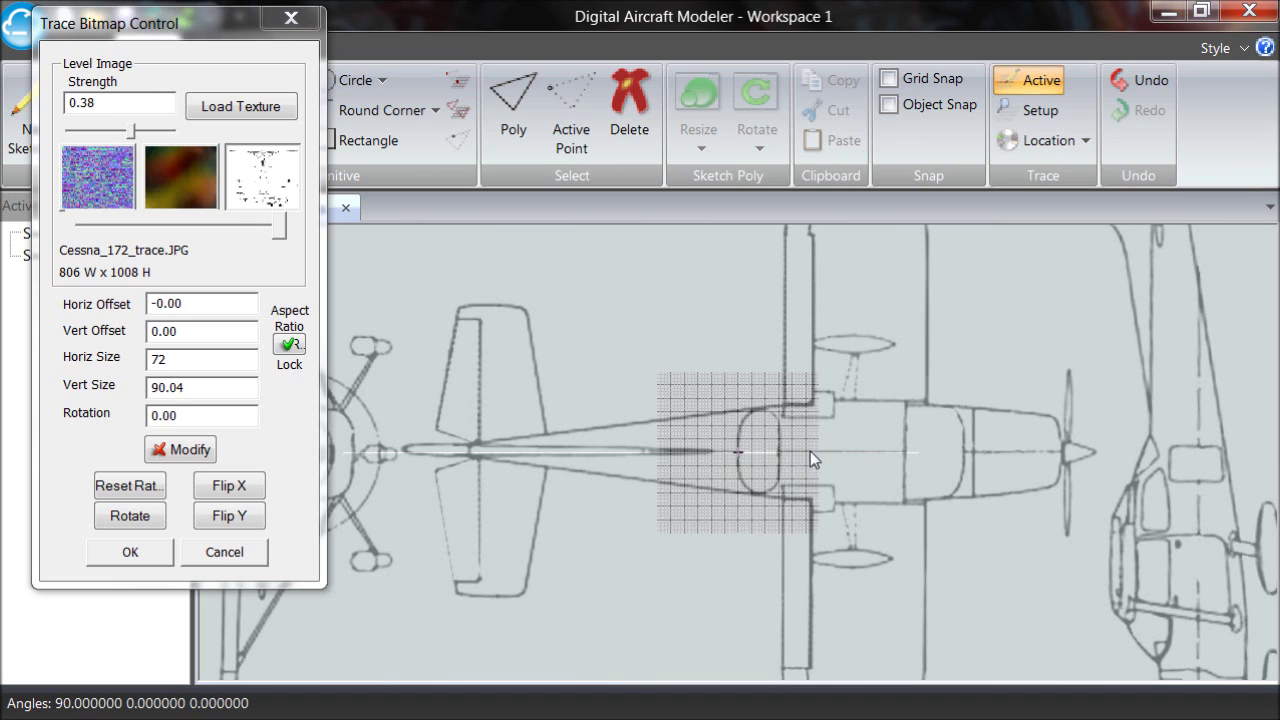
scroll(810, 451, up, 1)
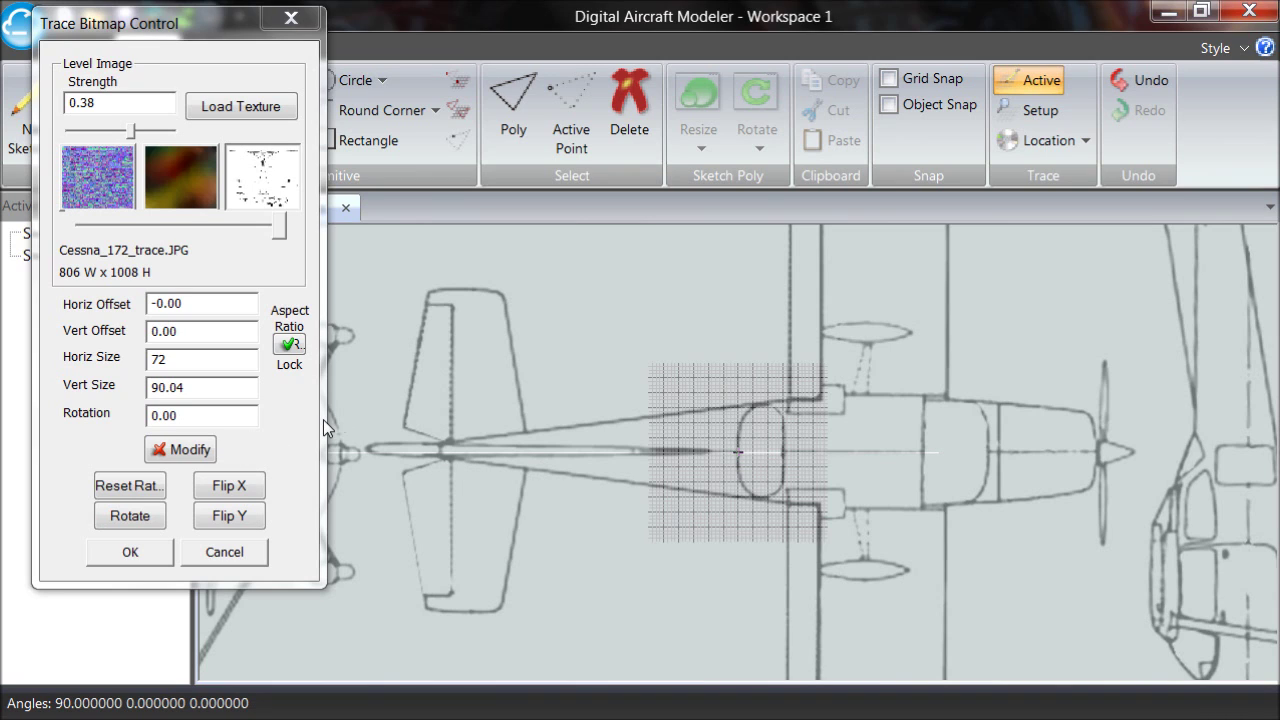
middle_drag(561, 366, 660, 369)
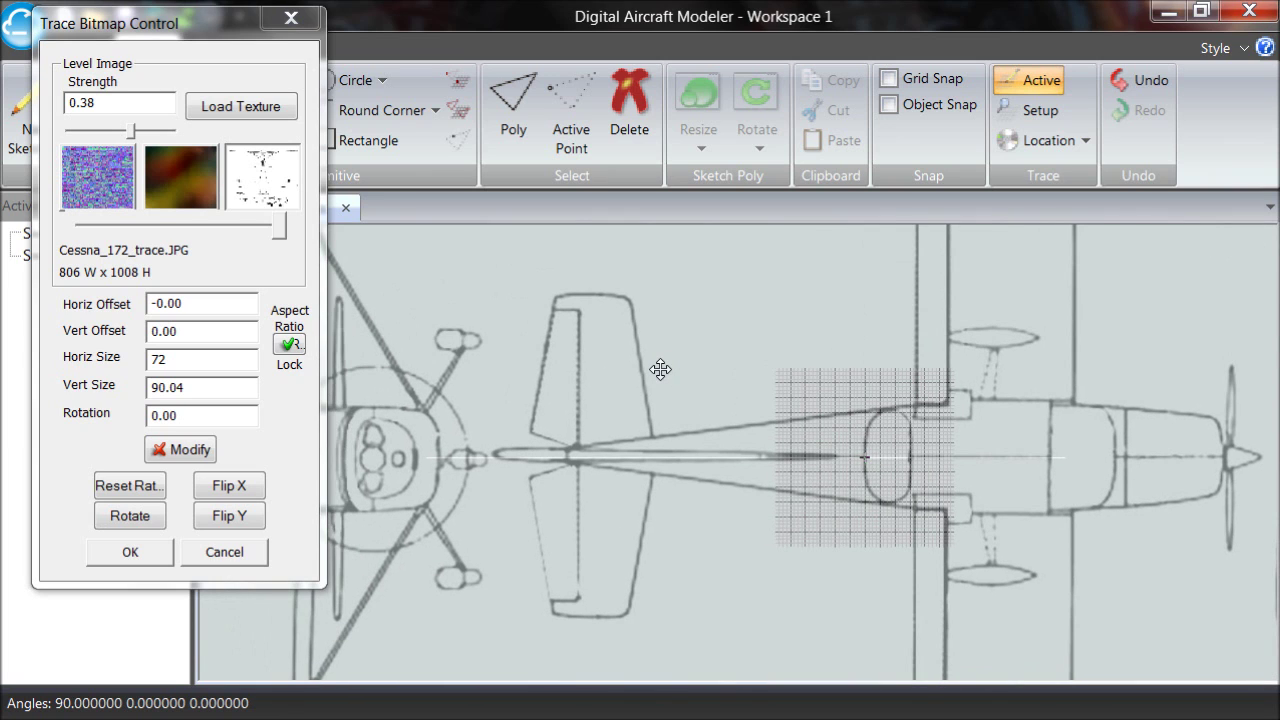
click(199, 451)
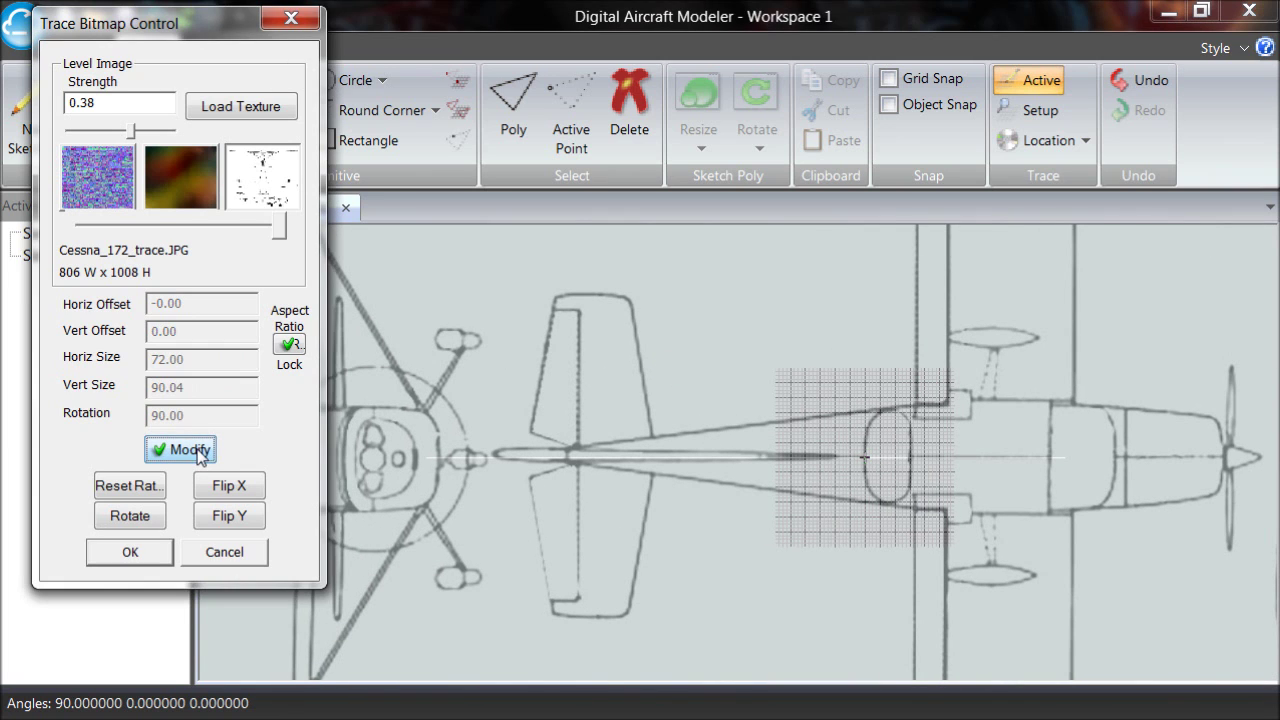
Slide the trace image left to centre the fuselage on the grid, accept, and orbit to check
click(940, 373)
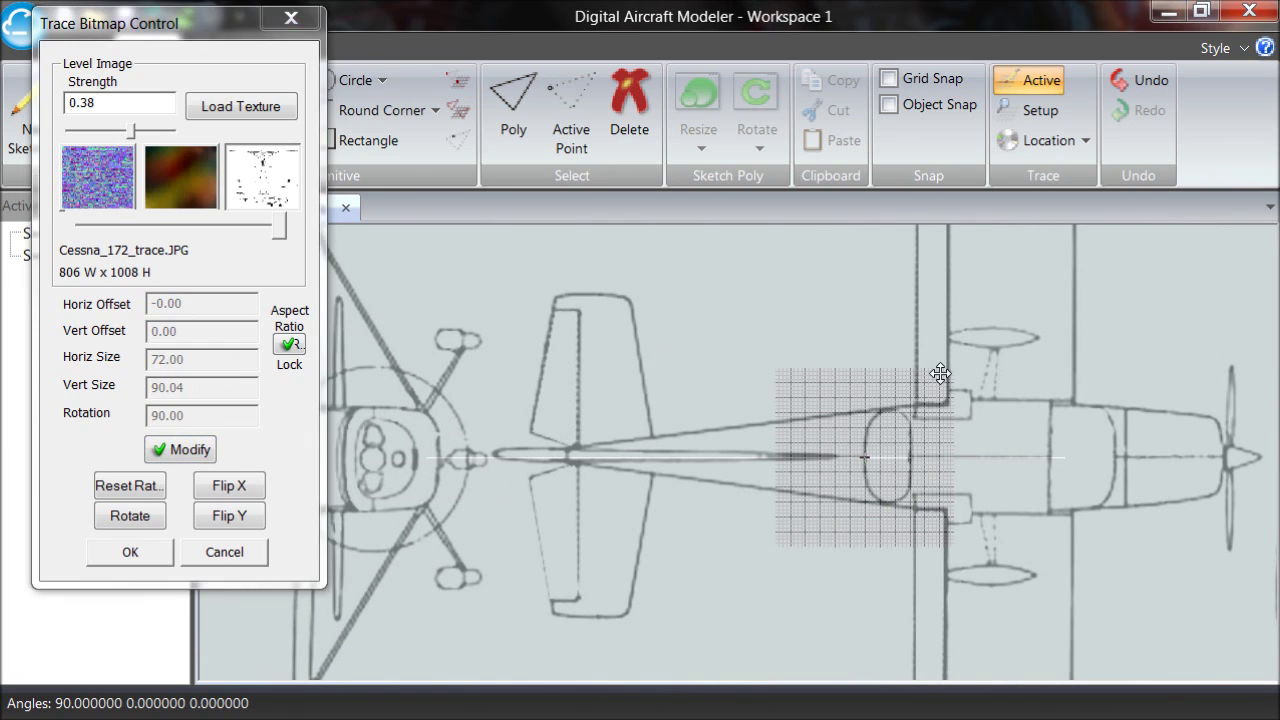
drag(940, 373, 819, 373)
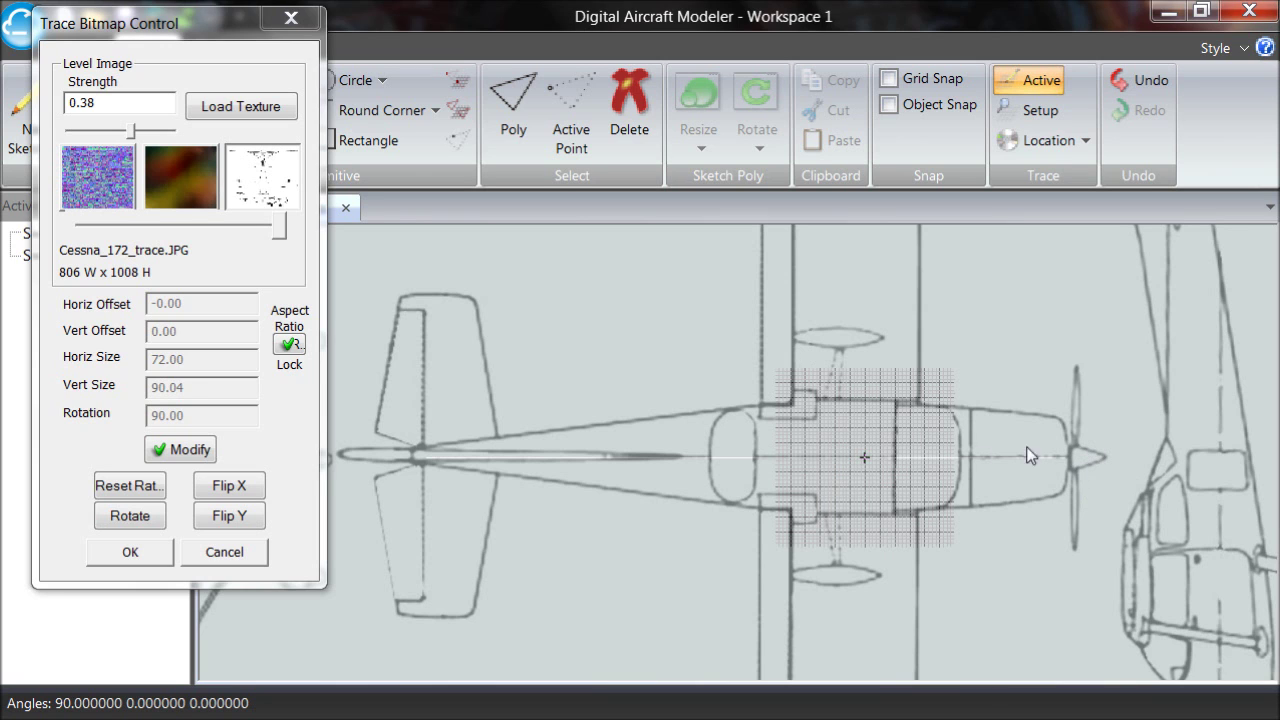
click(130, 550)
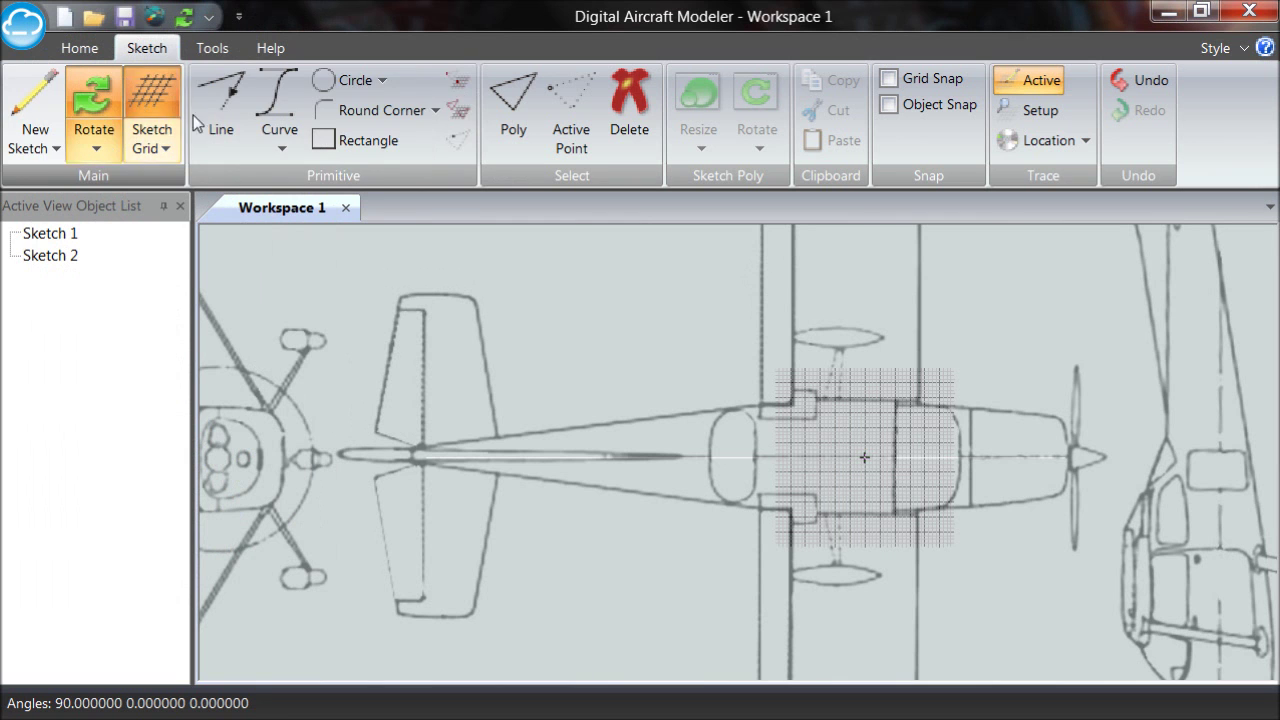
drag(688, 370, 564, 400)
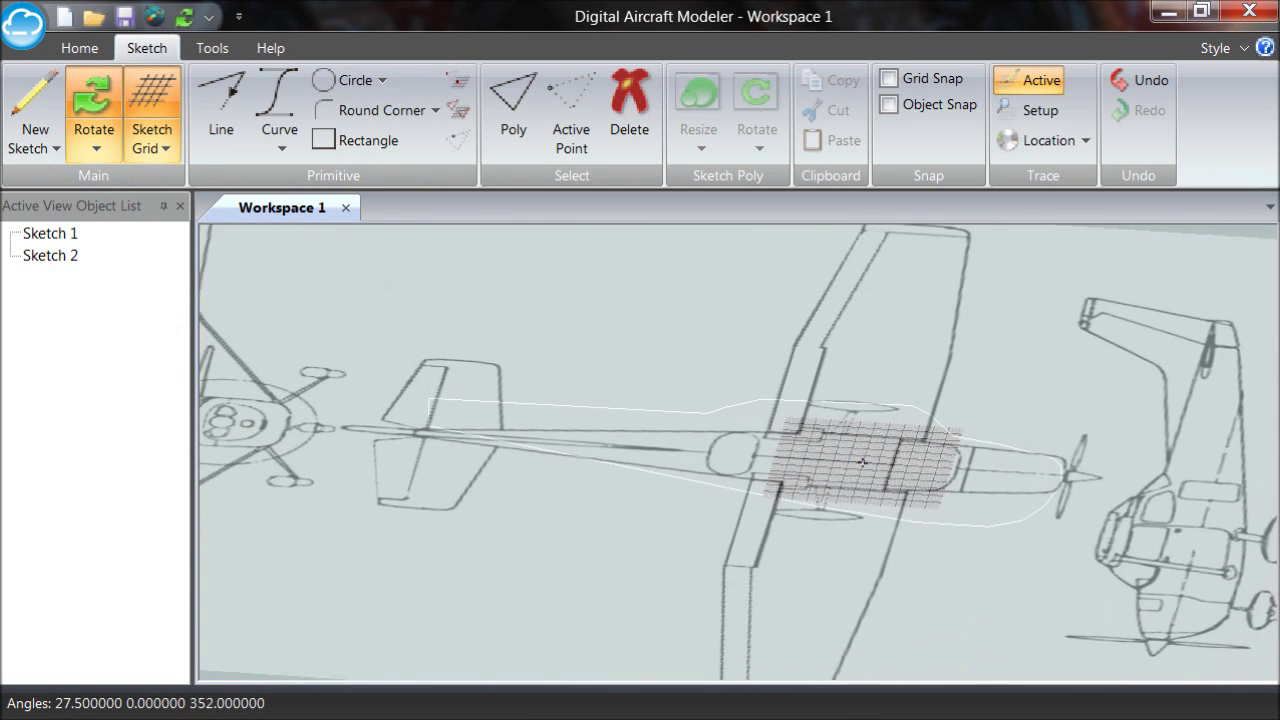
drag(862, 462, 686, 352)
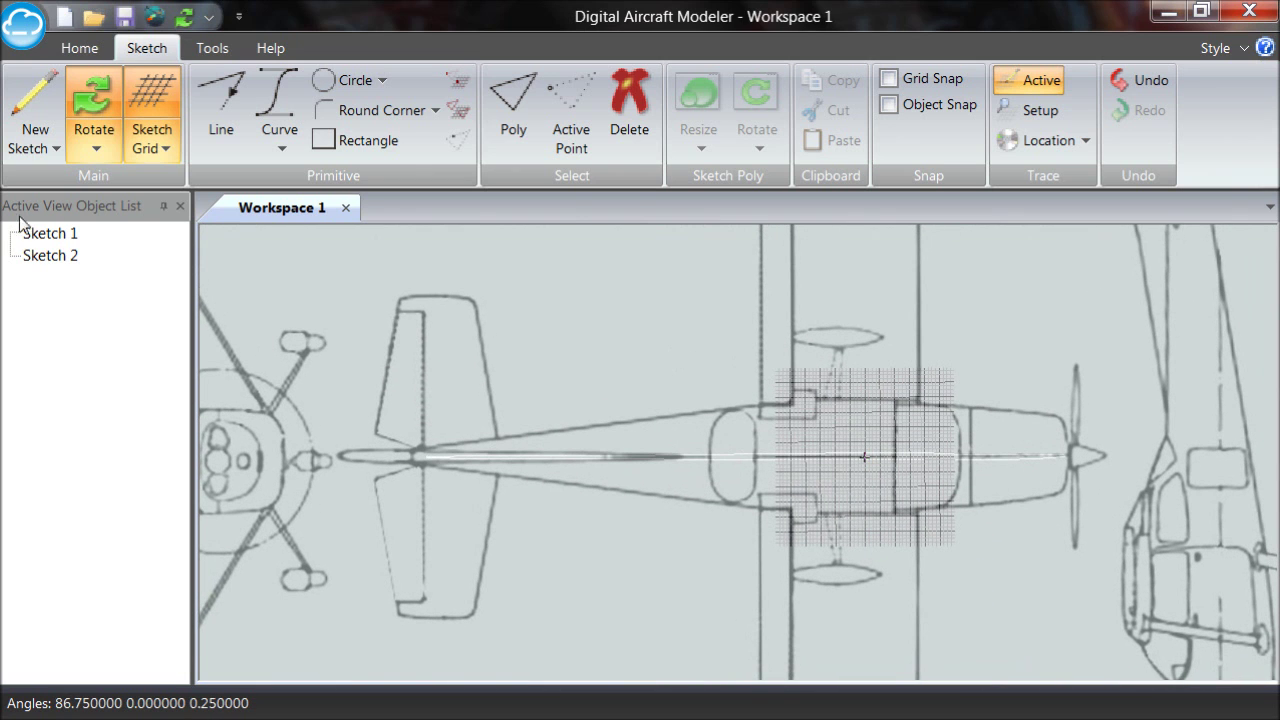
In flat view, trace the top-view fuselage outline with six line points from nose to tail and back
click(96, 148)
click(108, 175)
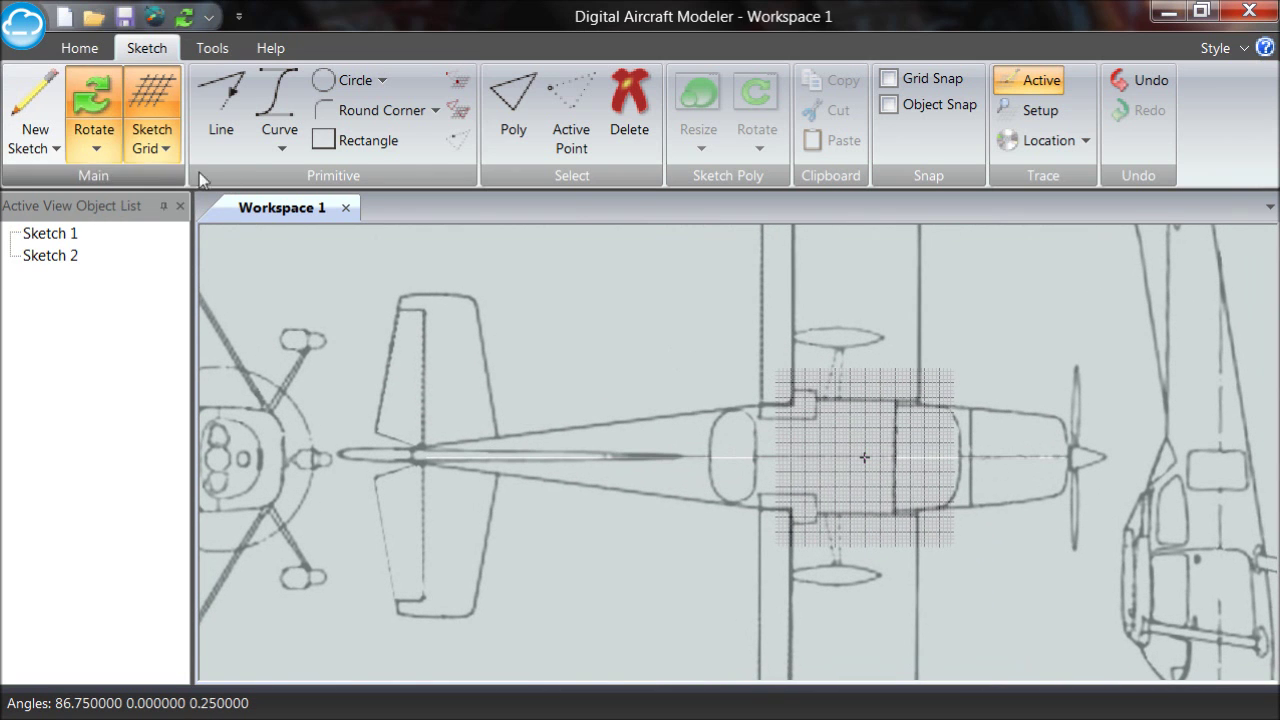
click(239, 102)
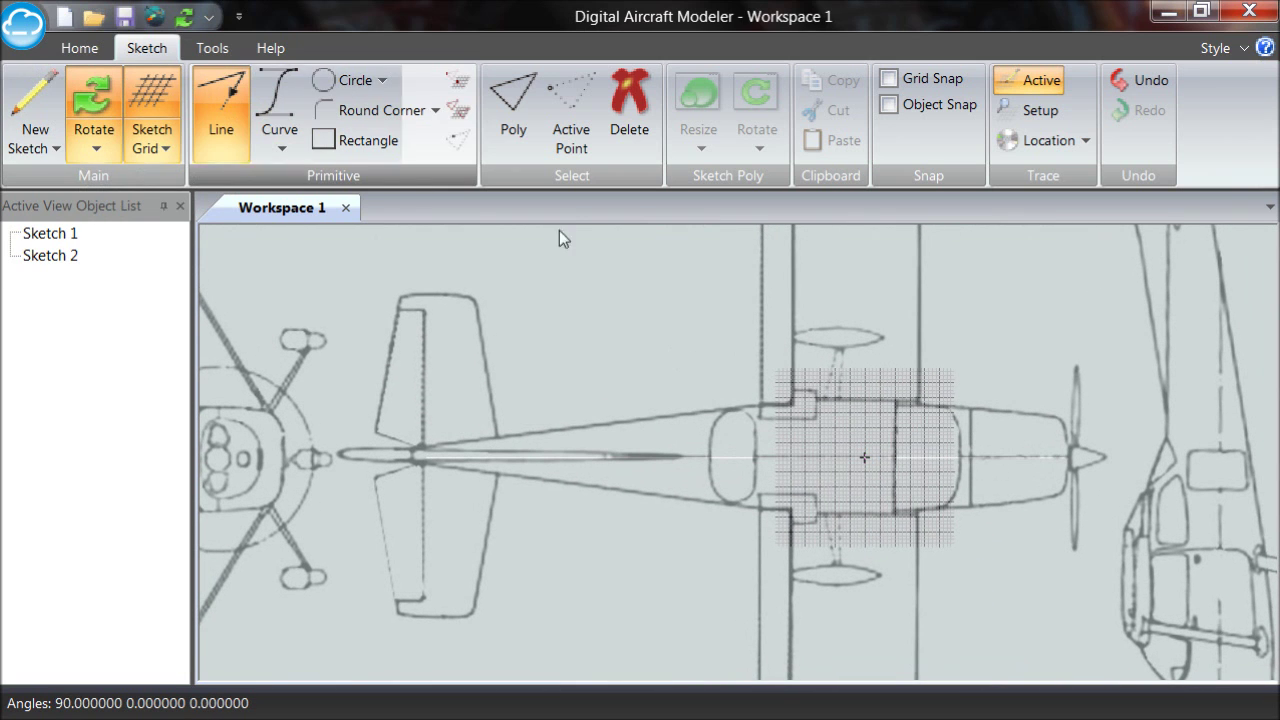
click(1054, 417)
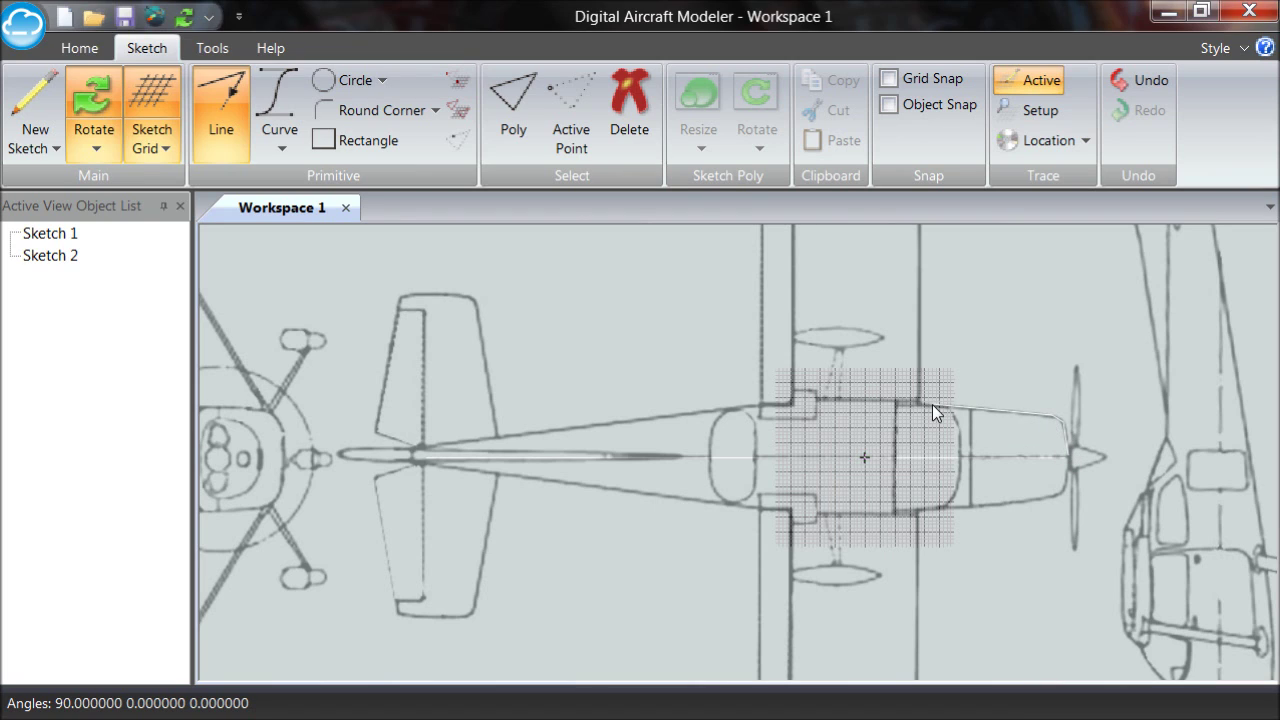
click(755, 408)
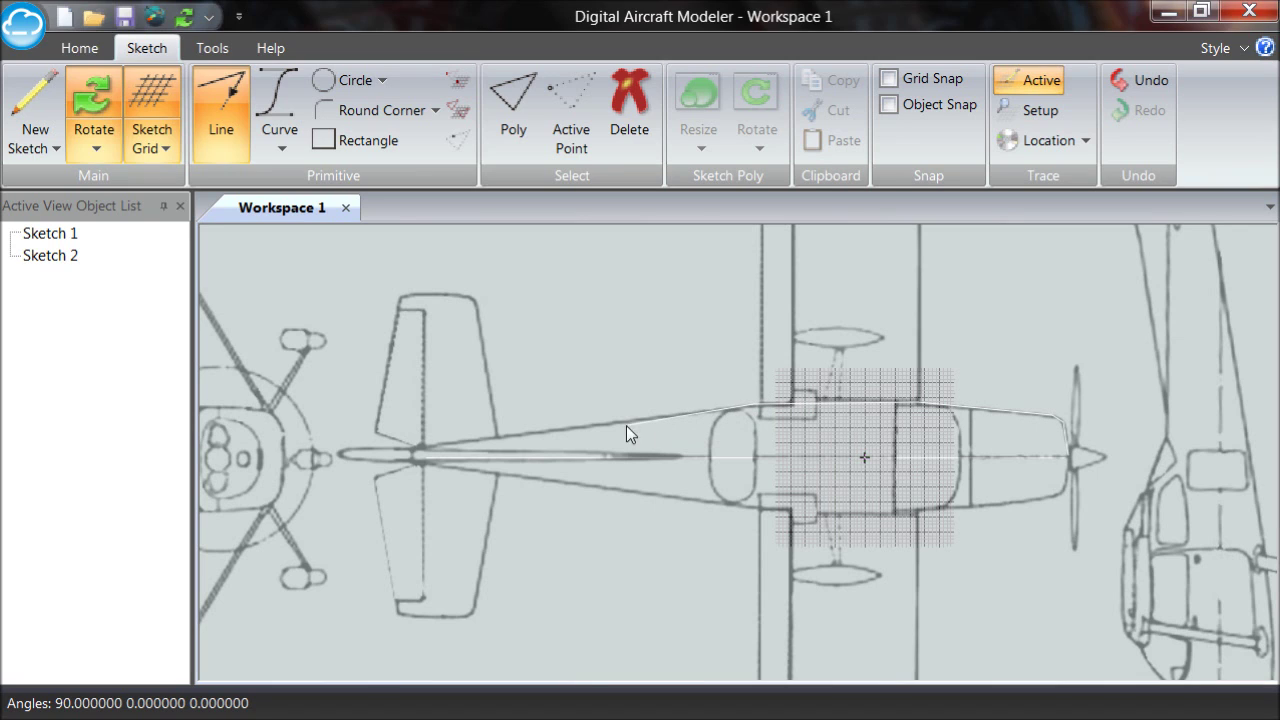
click(411, 458)
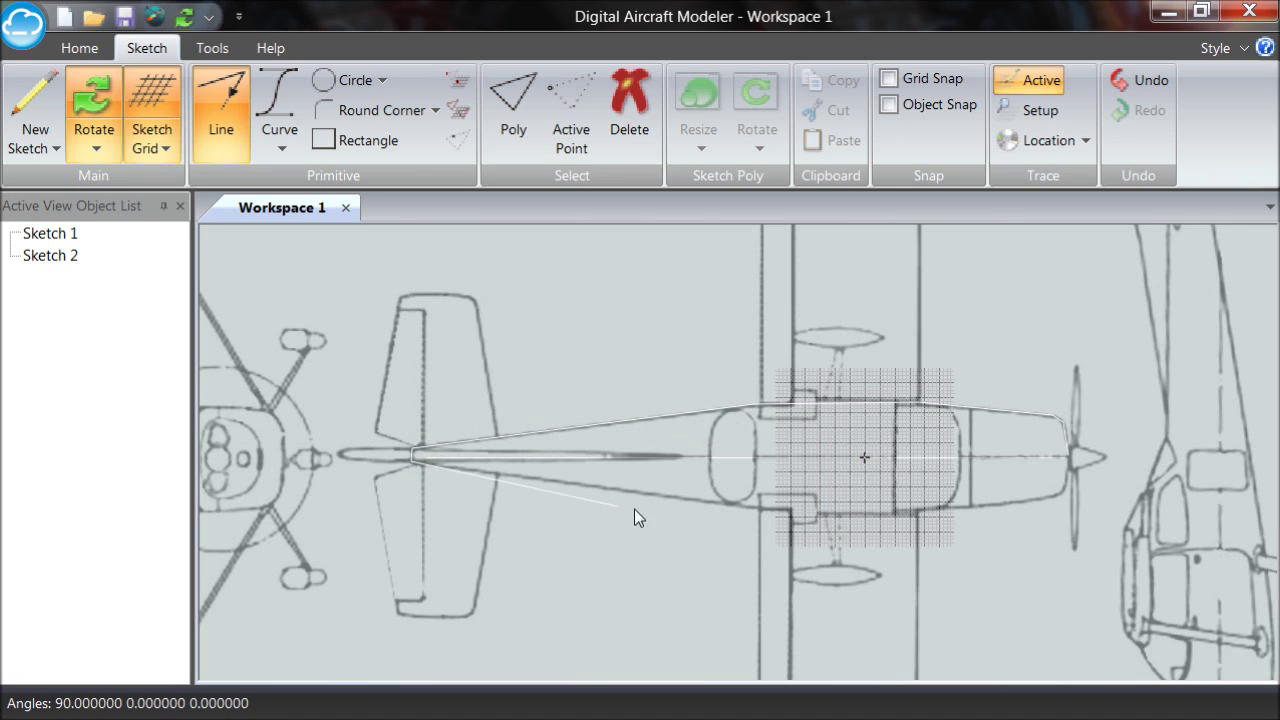
click(758, 508)
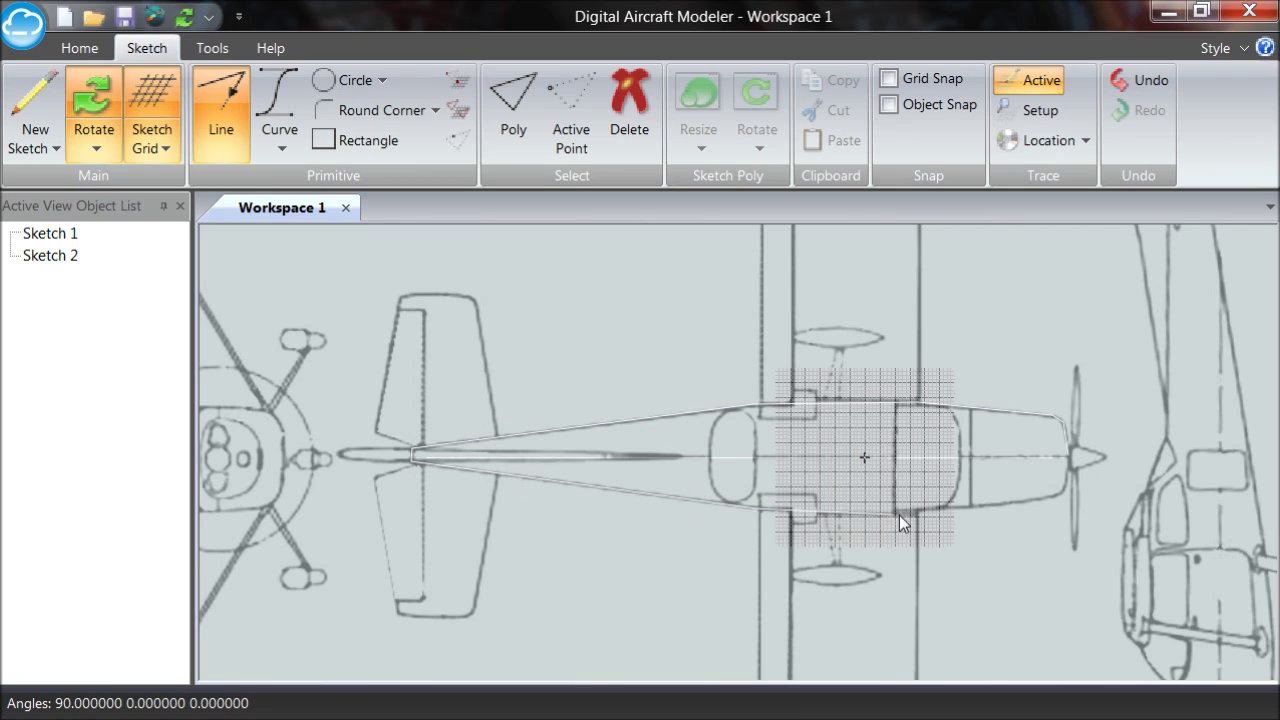
click(938, 511)
click(1069, 471)
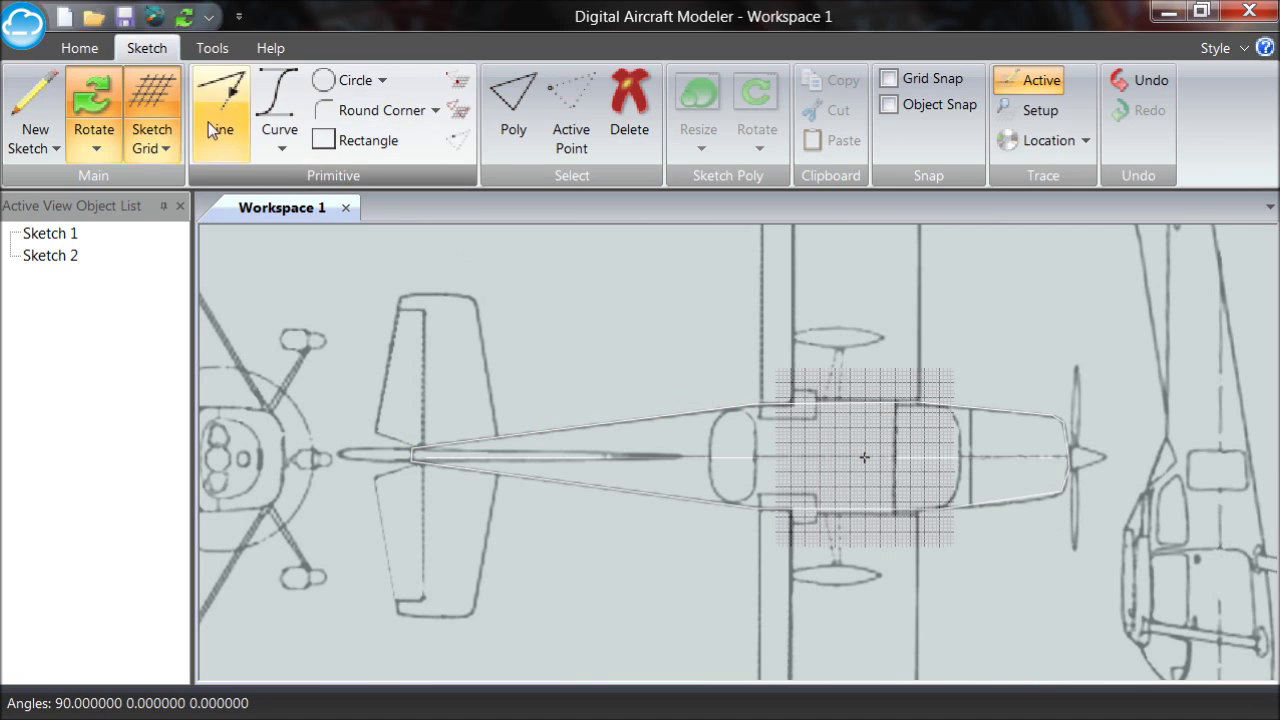
Tilt the view into 3D, turn off Trace Active, and orbit the side and top fuselage outlines
click(513, 110)
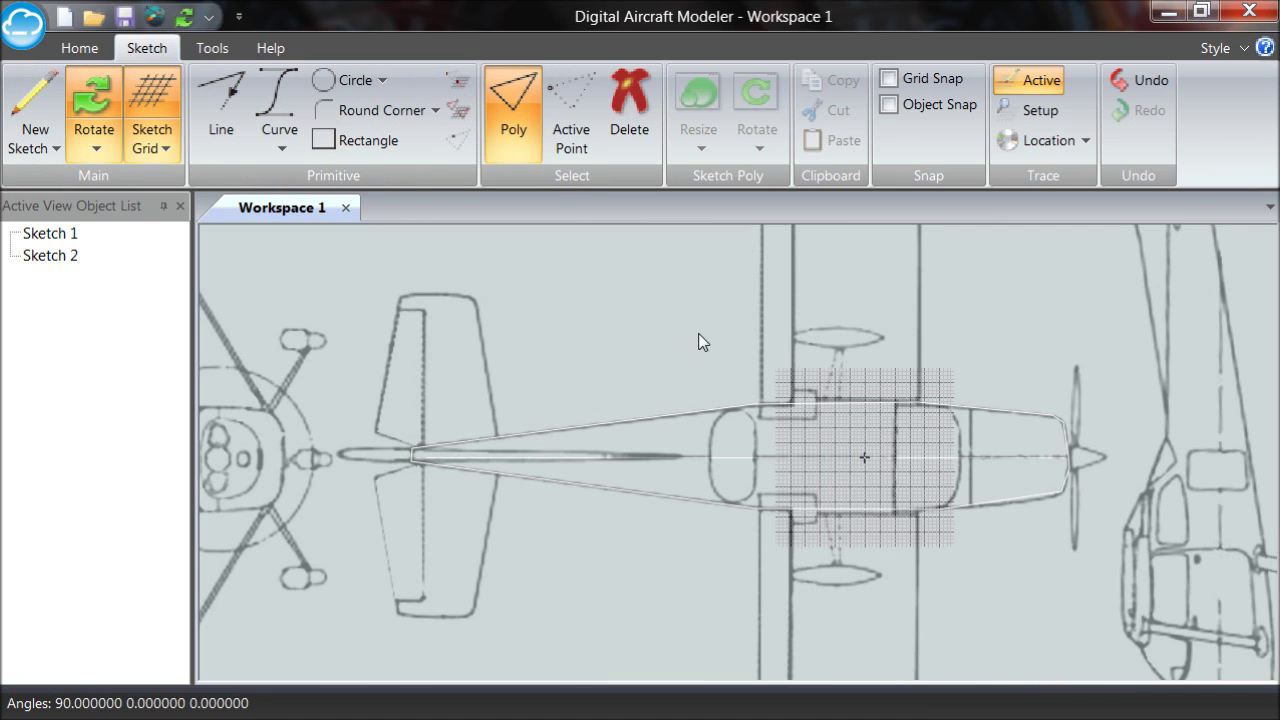
click(729, 410)
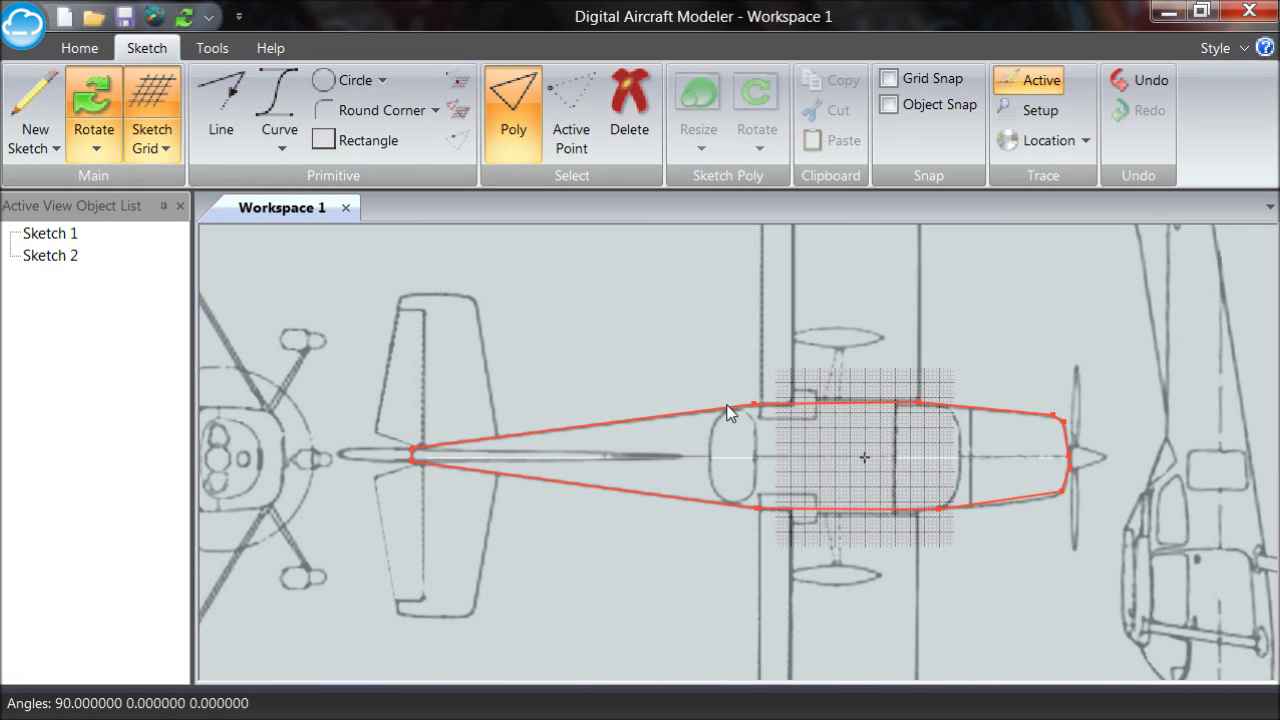
click(689, 378)
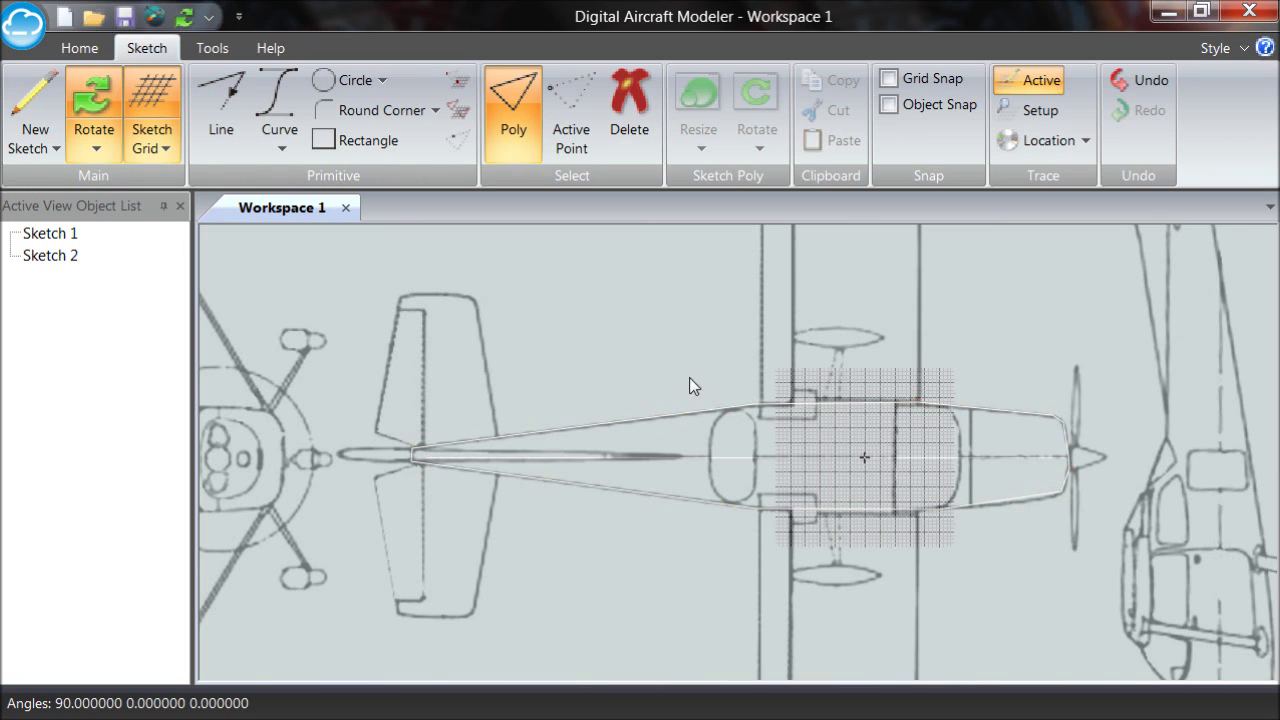
click(88, 100)
mouse_move(300, 277)
mouse_down()
mouse_move(605, 455)
mouse_move(869, 410)
mouse_move(930, 380)
mouse_move(850, 260)
mouse_up()
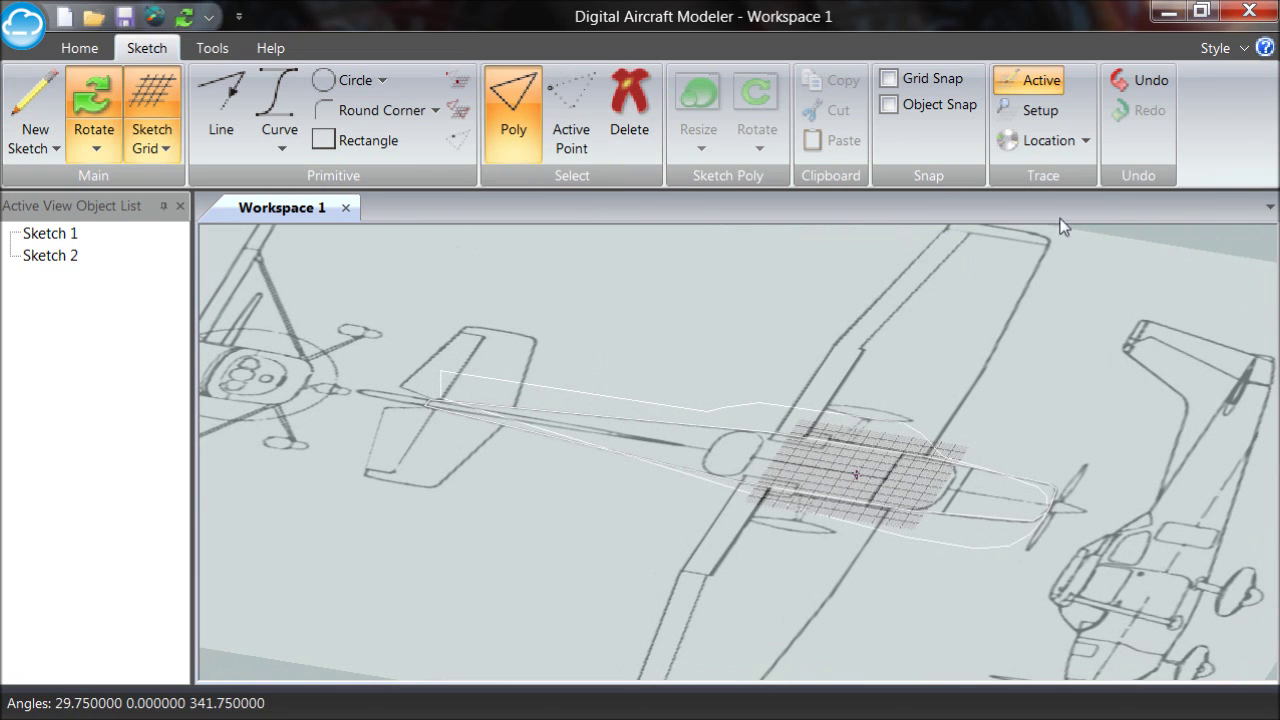
click(1030, 80)
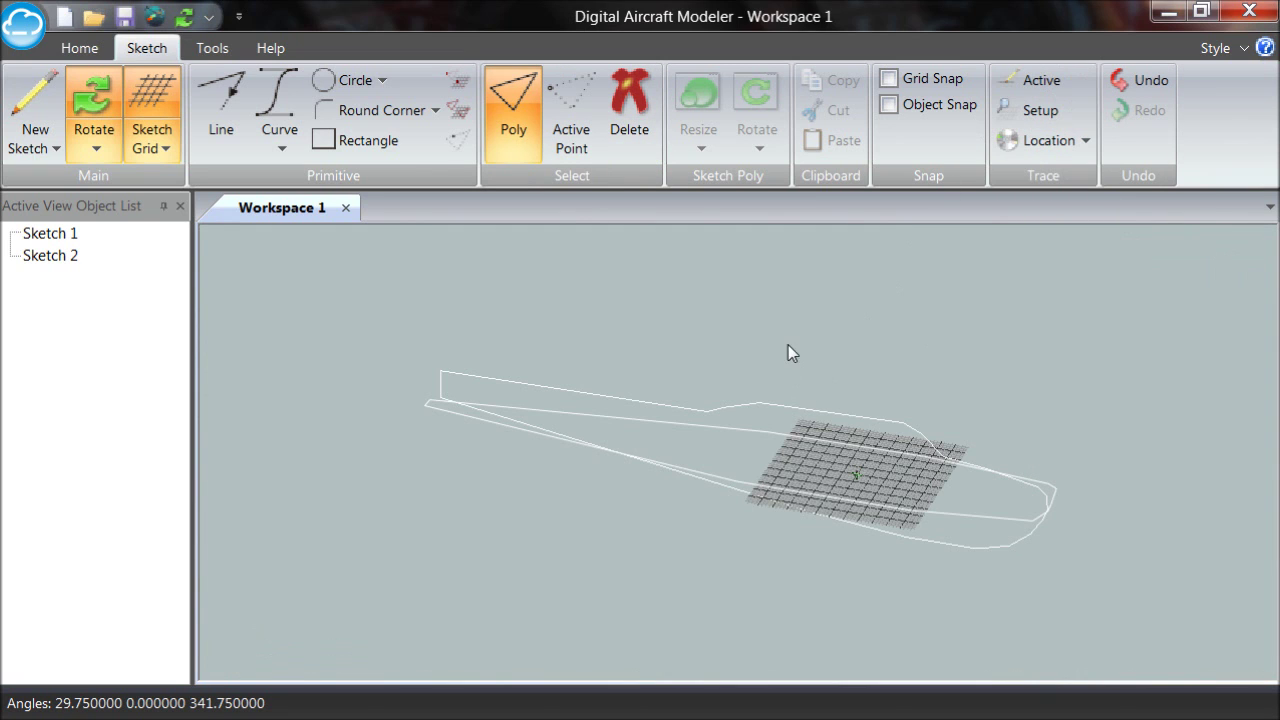
drag(788, 353, 591, 370)
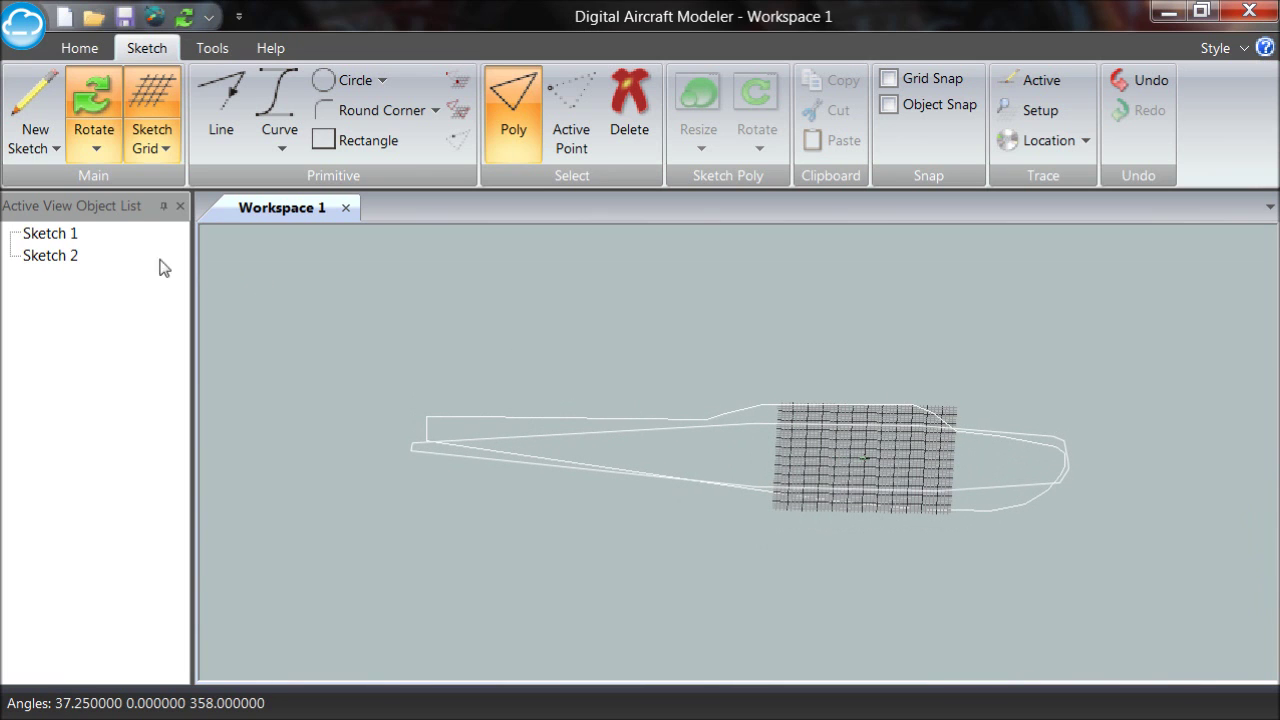
Reopen Sketch 1, zoom and pan over the side-view blueprint, and pick the Line tool
double_click(48, 233)
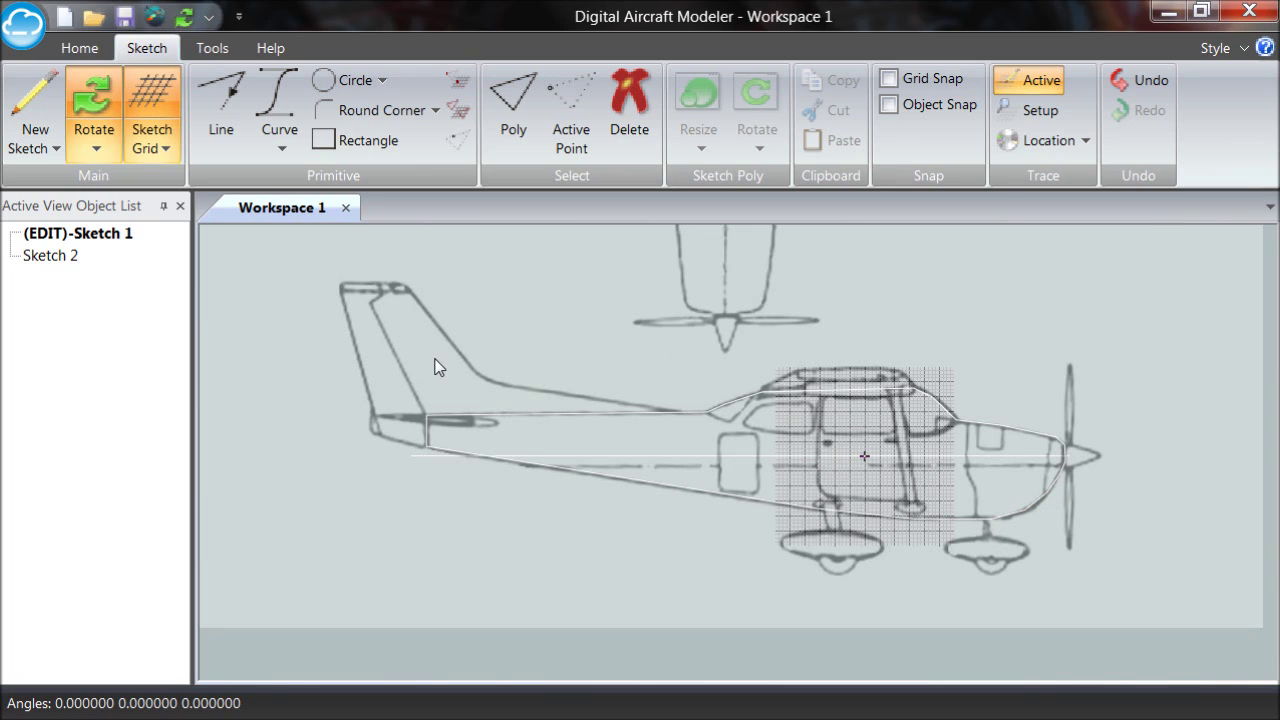
scroll(698, 342, up, 3)
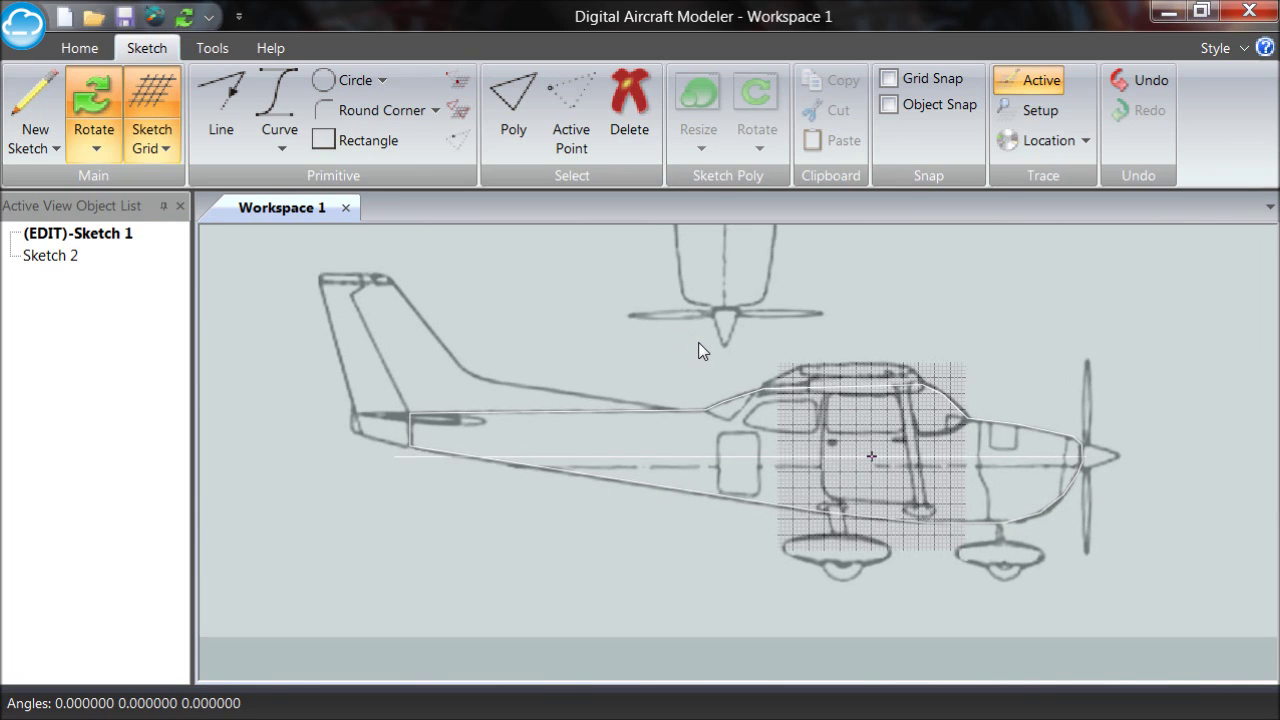
middle_drag(709, 342, 692, 359)
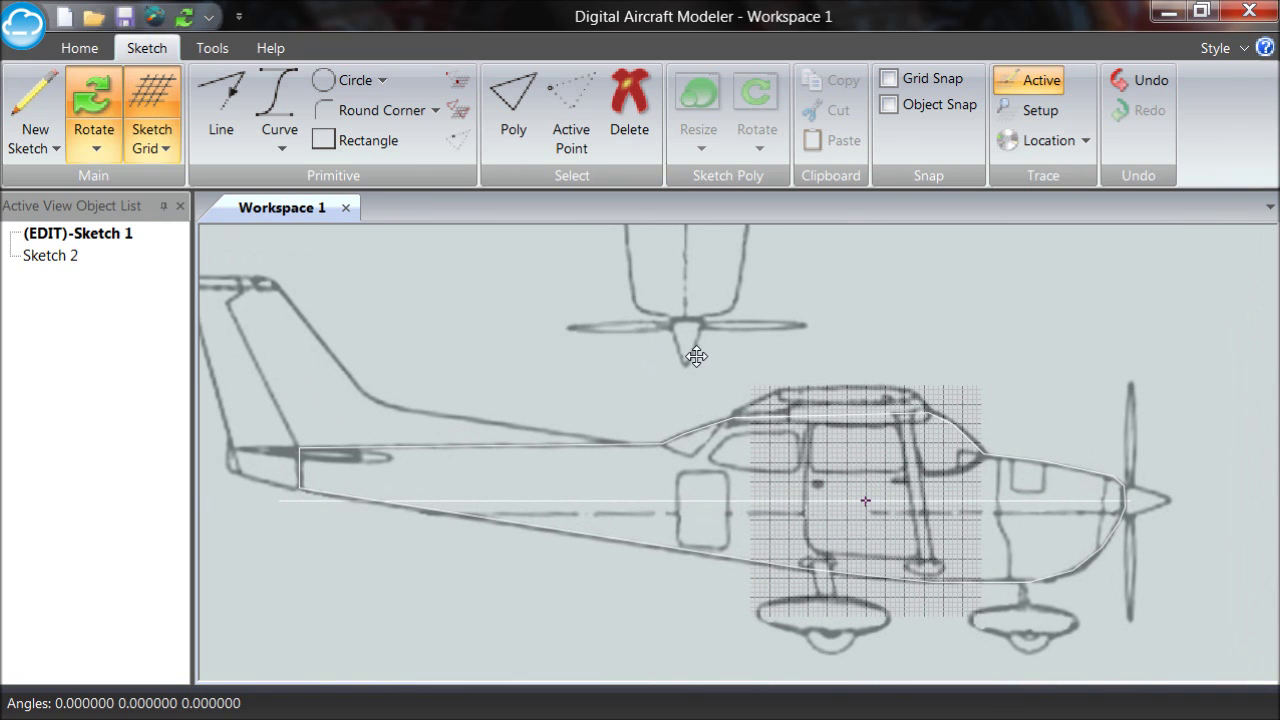
click(234, 99)
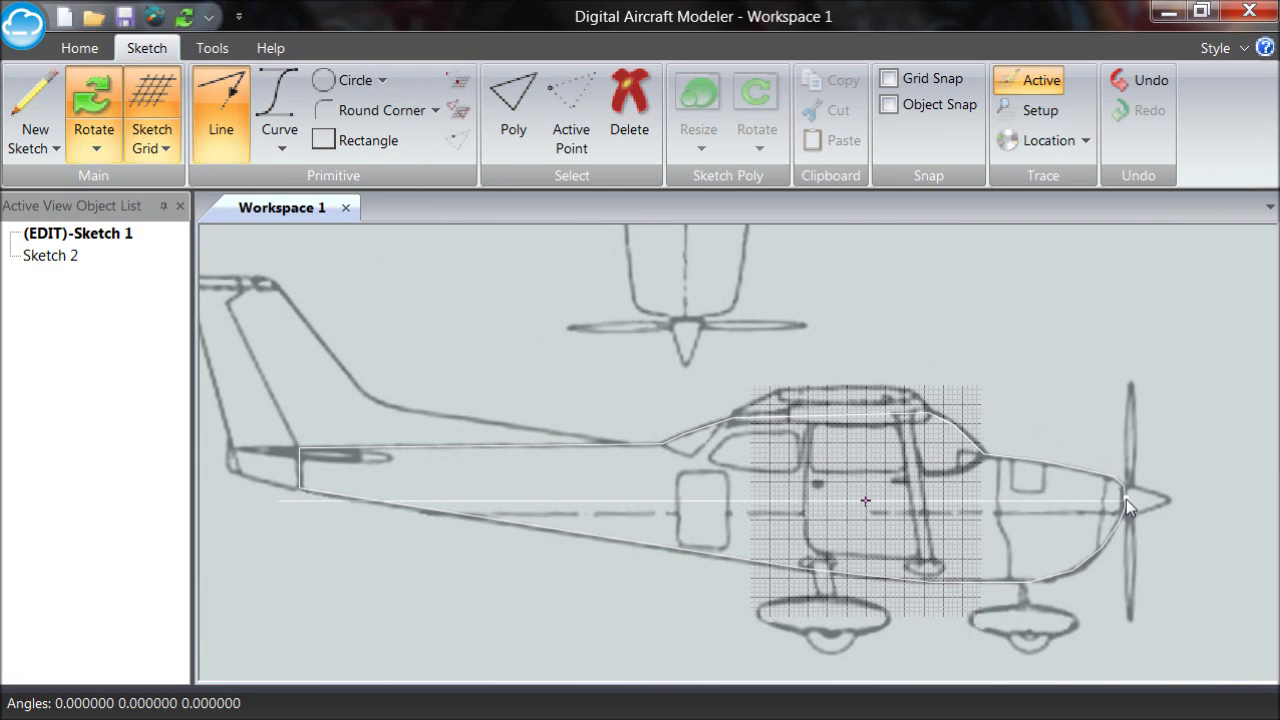
Draw three vertical former lines across the nose section, restarting between each, and start a fourth
click(1126, 573)
right_click(1148, 297)
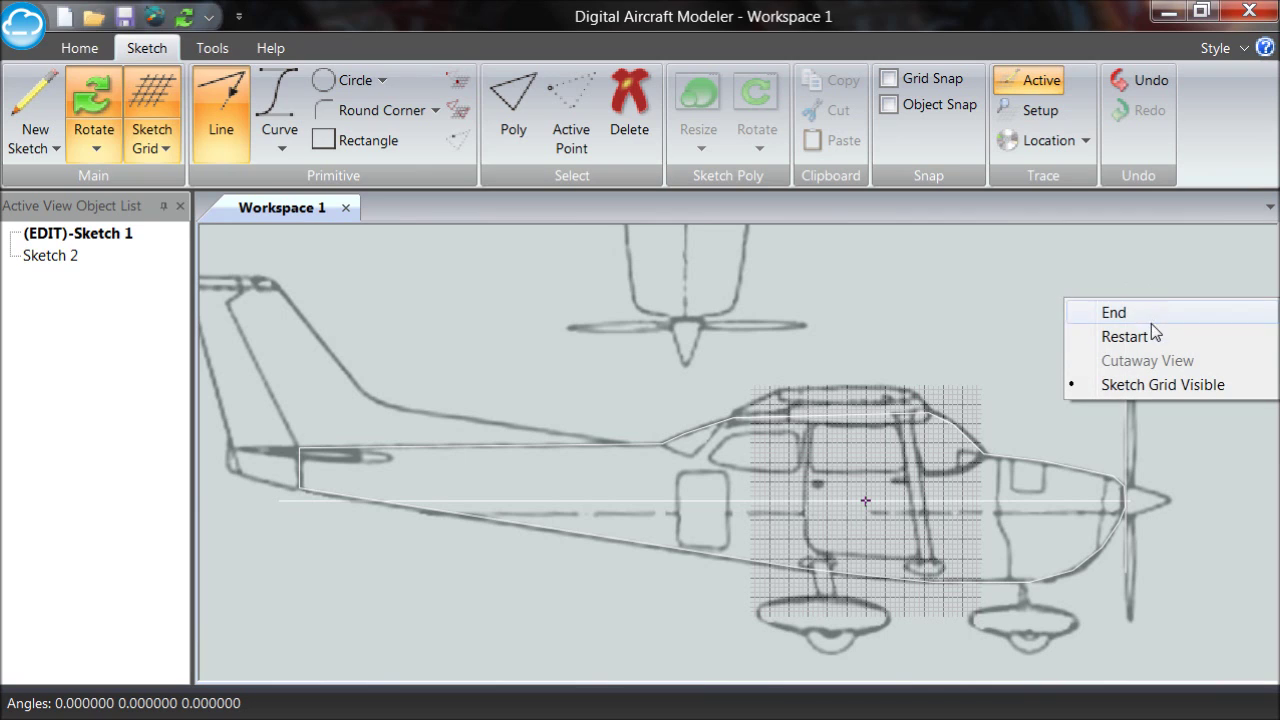
click(1080, 334)
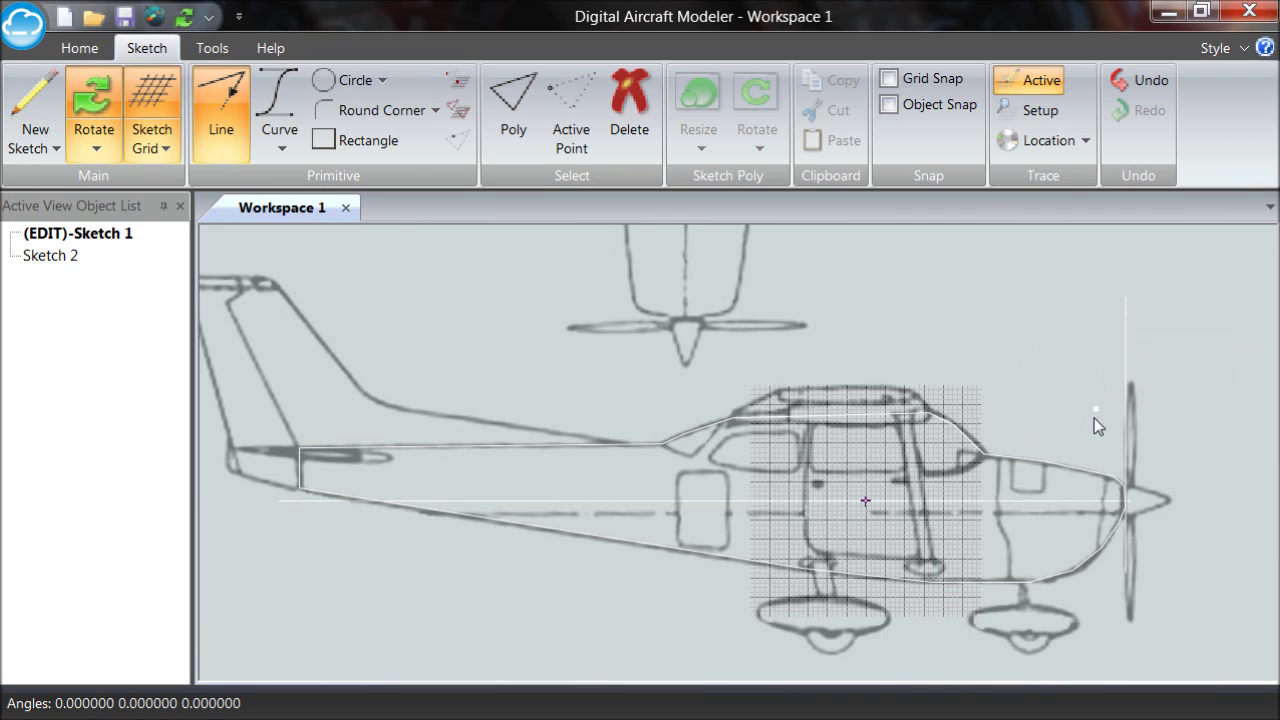
click(1106, 578)
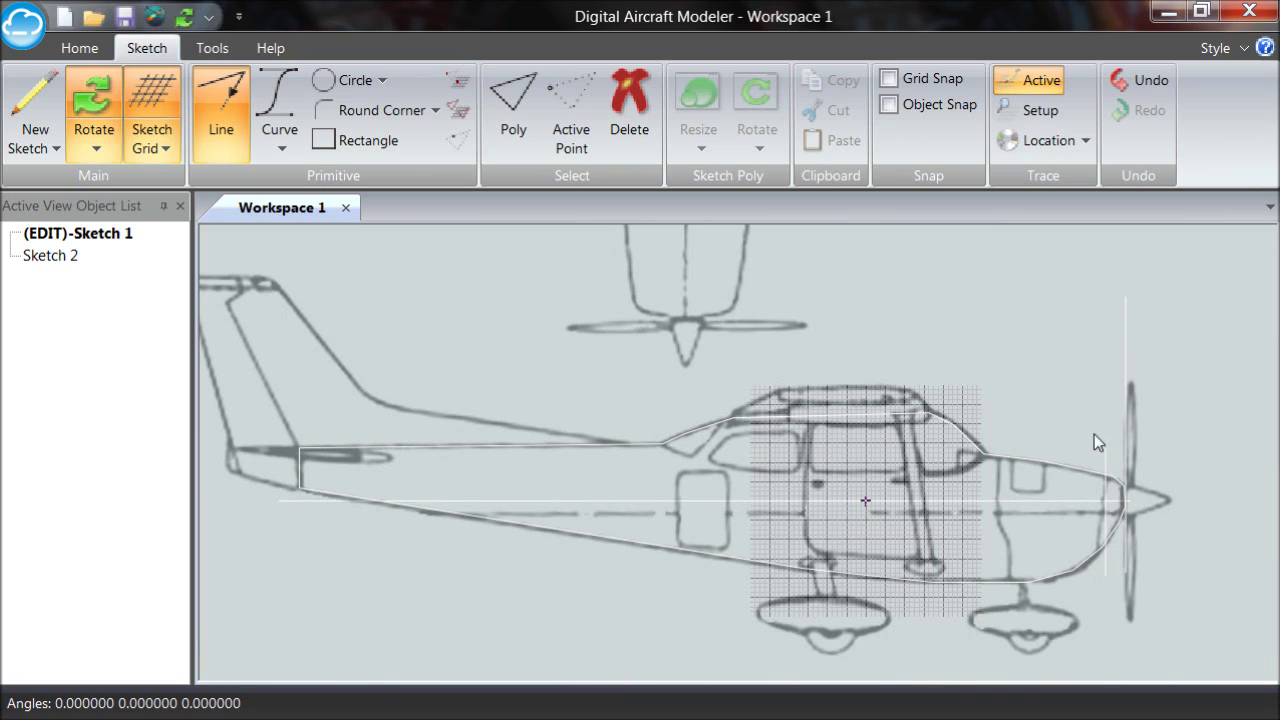
right_click(1096, 298)
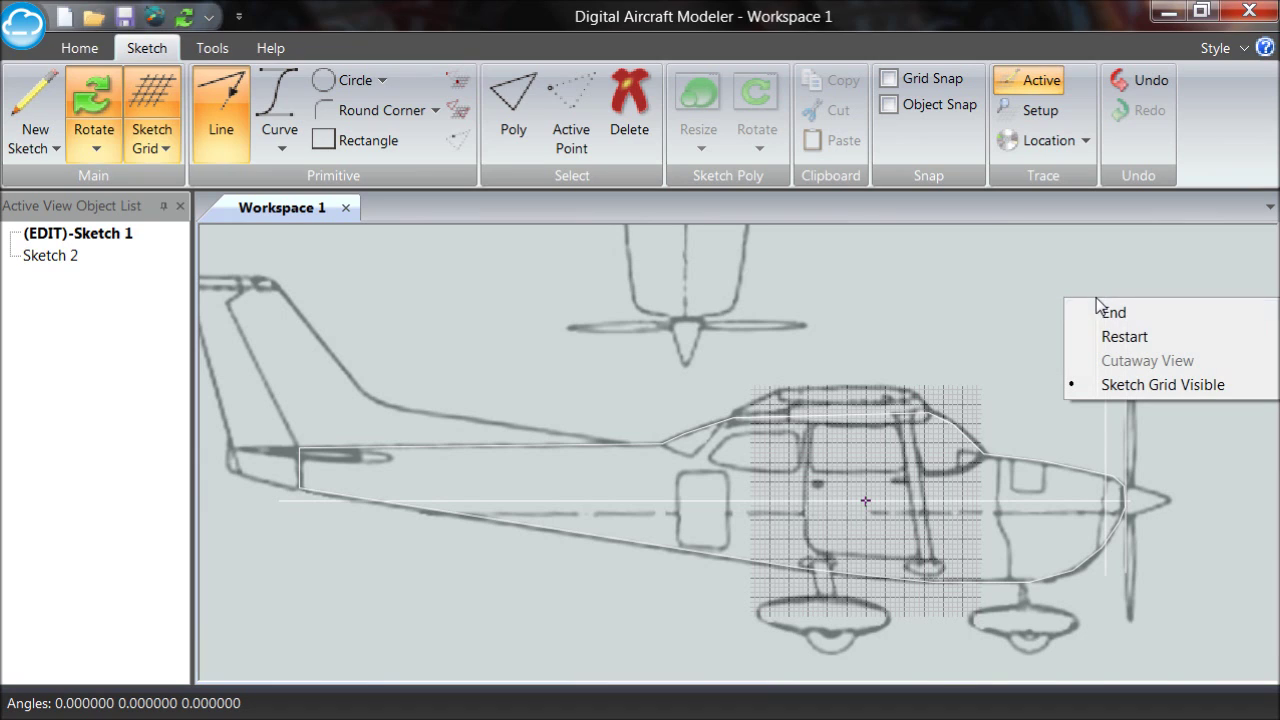
click(1138, 341)
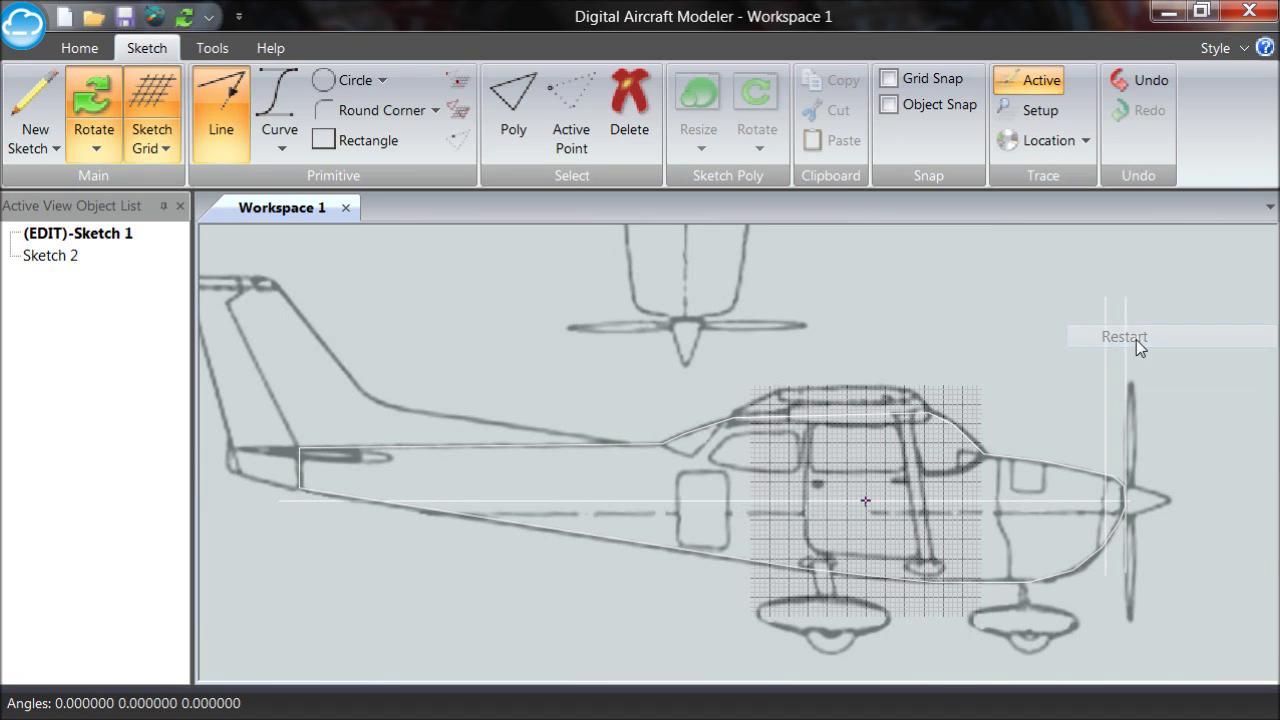
click(1031, 582)
right_click(1017, 289)
click(1062, 326)
click(990, 615)
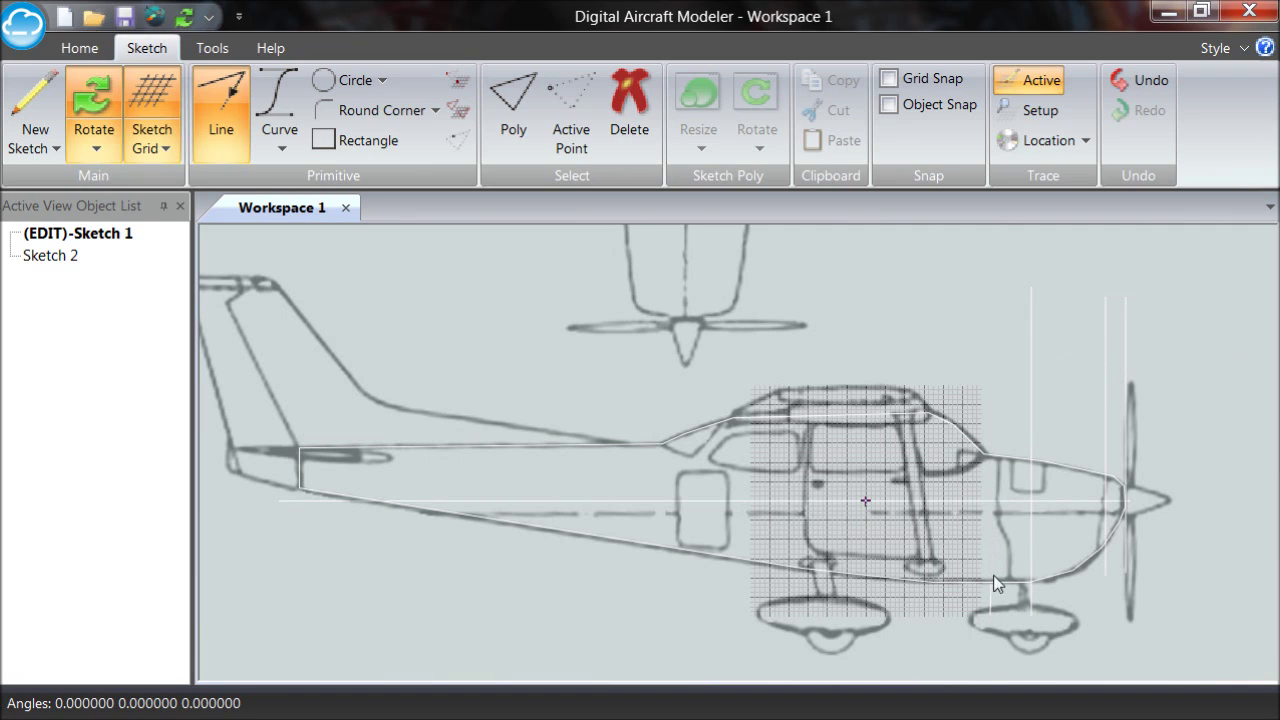
Finish the fourth former line and add vertical former lines over the cabin and at the cockpit
right_click(994, 288)
click(1012, 327)
right_click(960, 296)
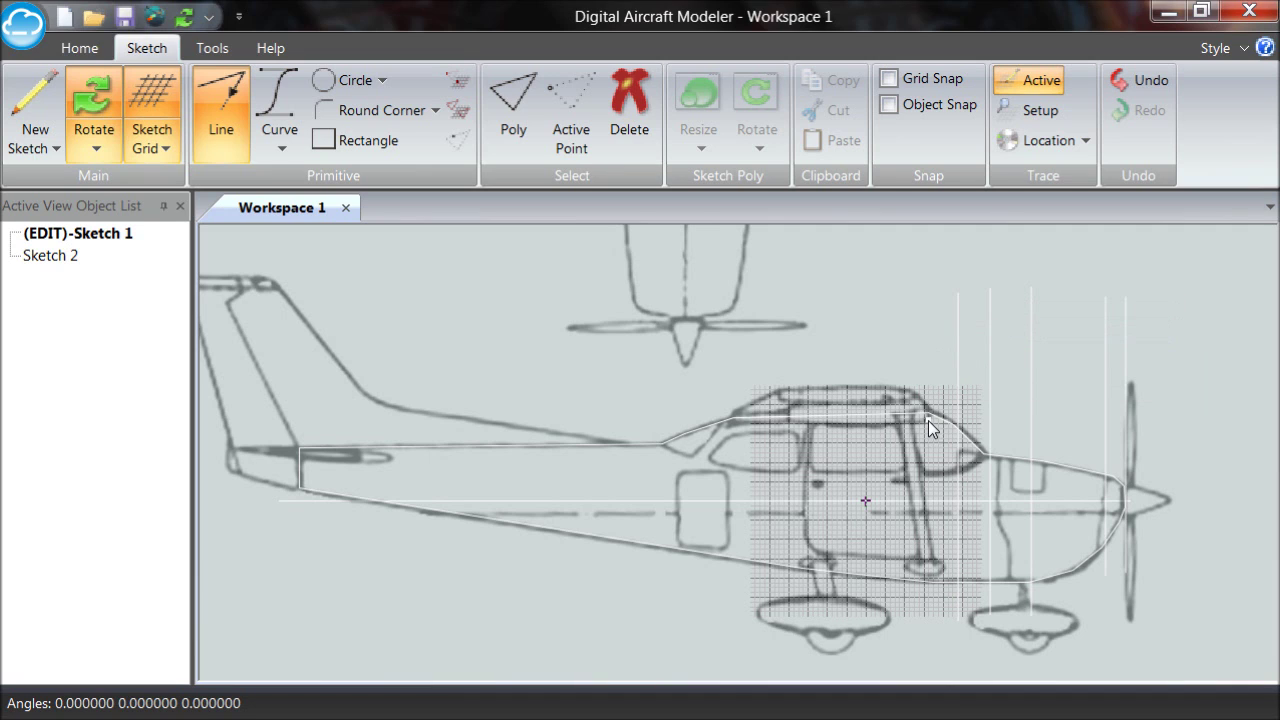
click(935, 616)
right_click(938, 291)
click(988, 333)
click(851, 648)
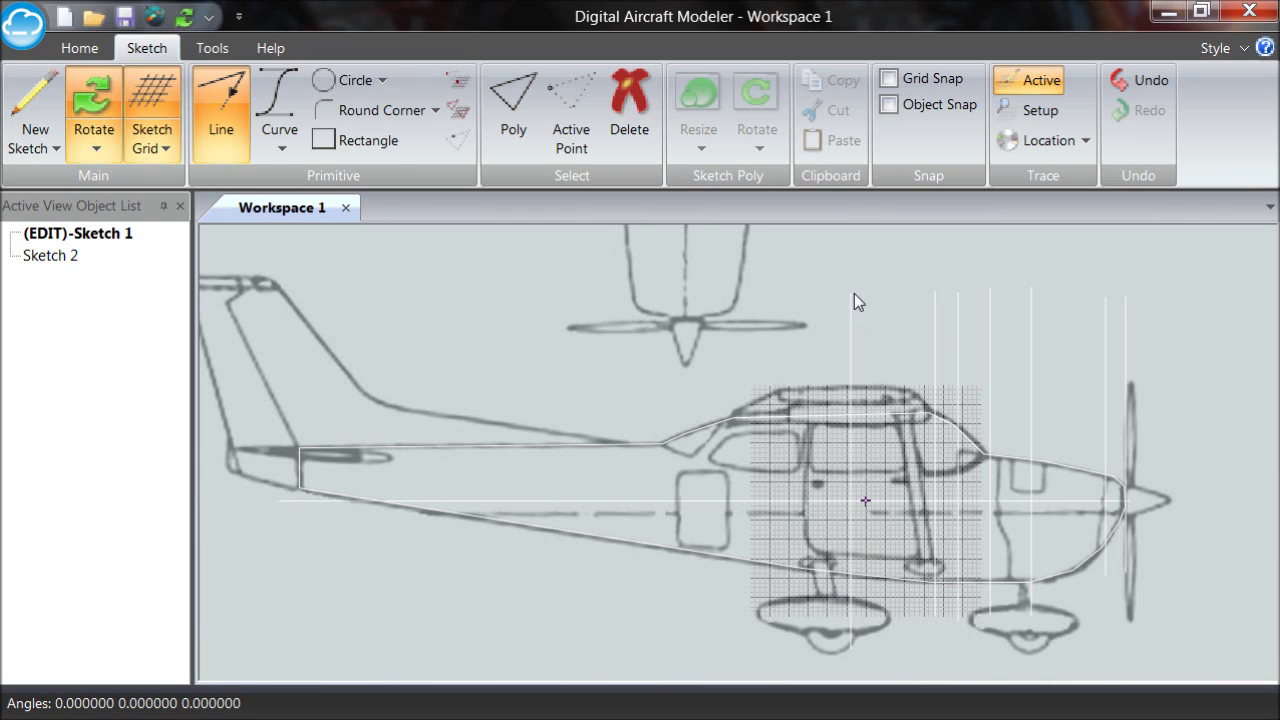
right_click(854, 293)
click(893, 334)
Add former lines through and behind the cabin and a last one near the tail, then finish drawing
click(735, 616)
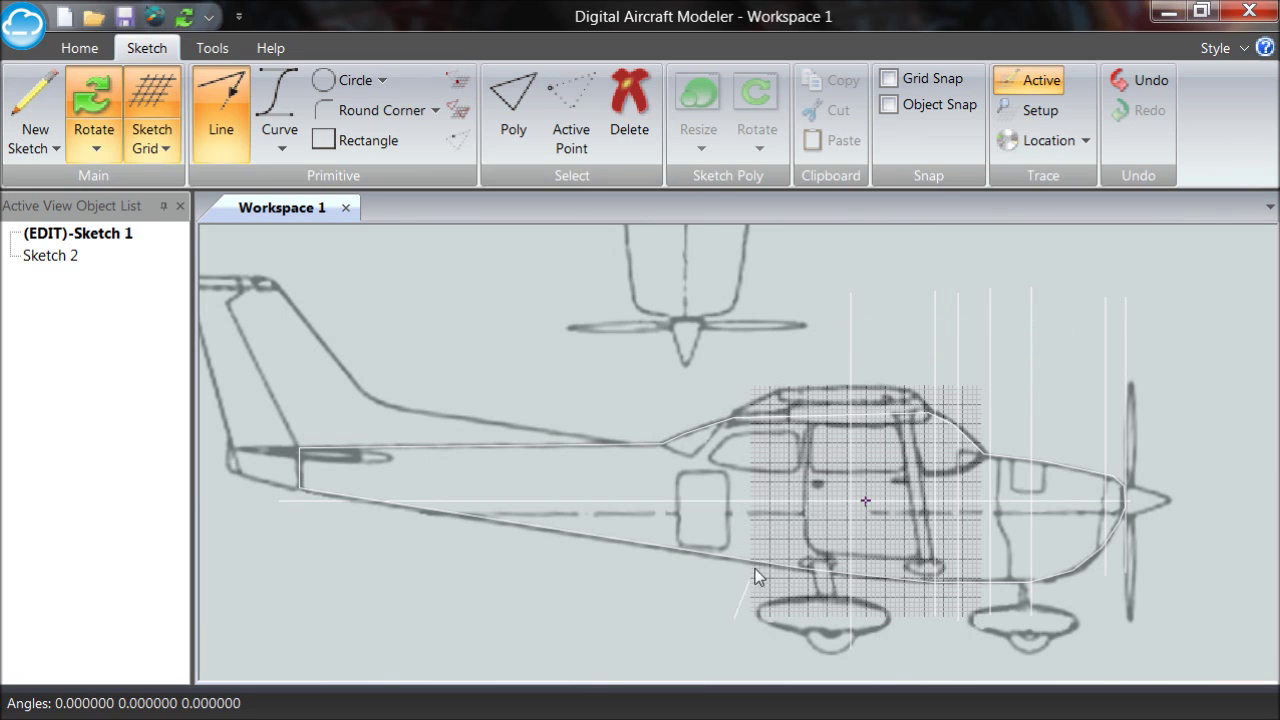
right_click(742, 344)
click(795, 381)
click(660, 607)
right_click(674, 360)
click(714, 397)
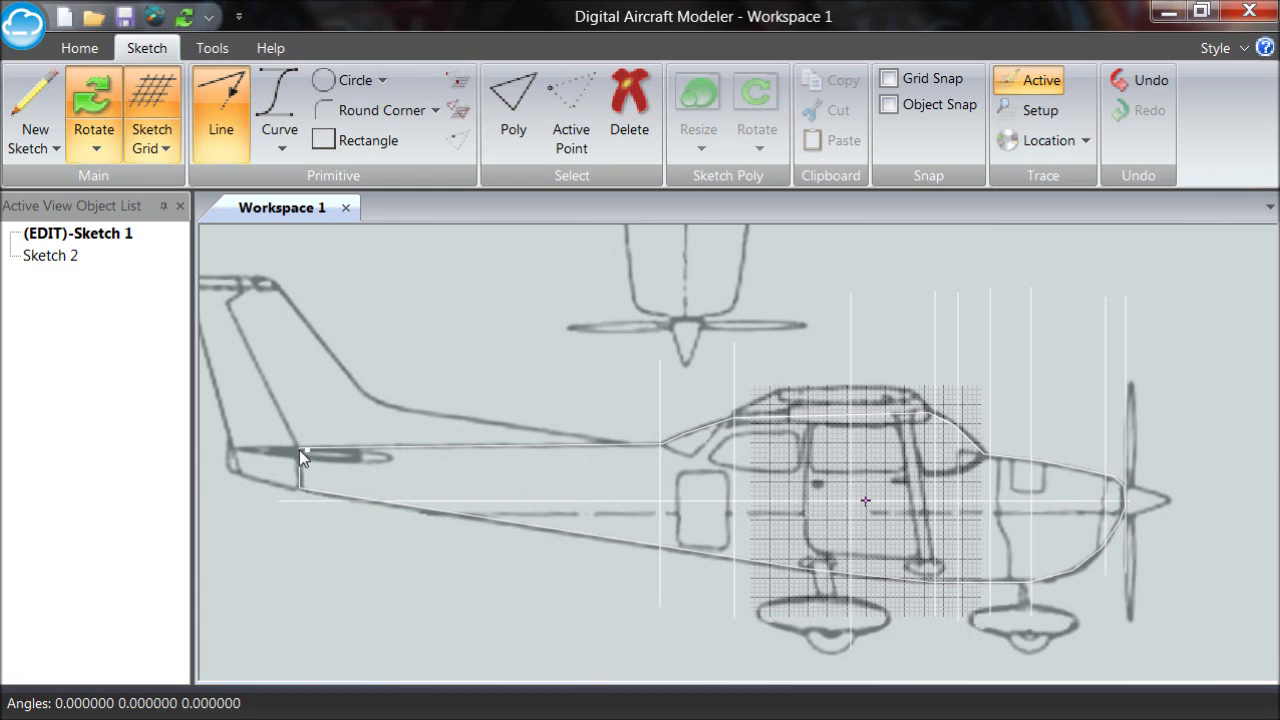
click(295, 553)
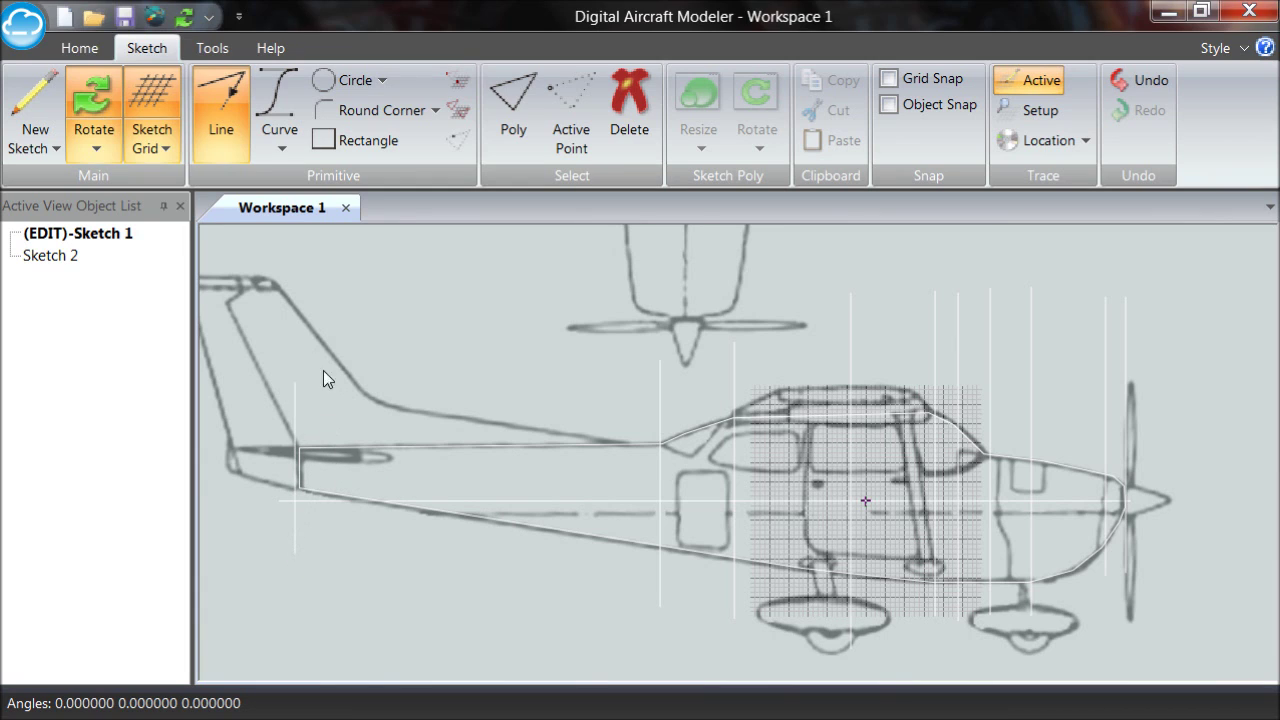
right_click(306, 299)
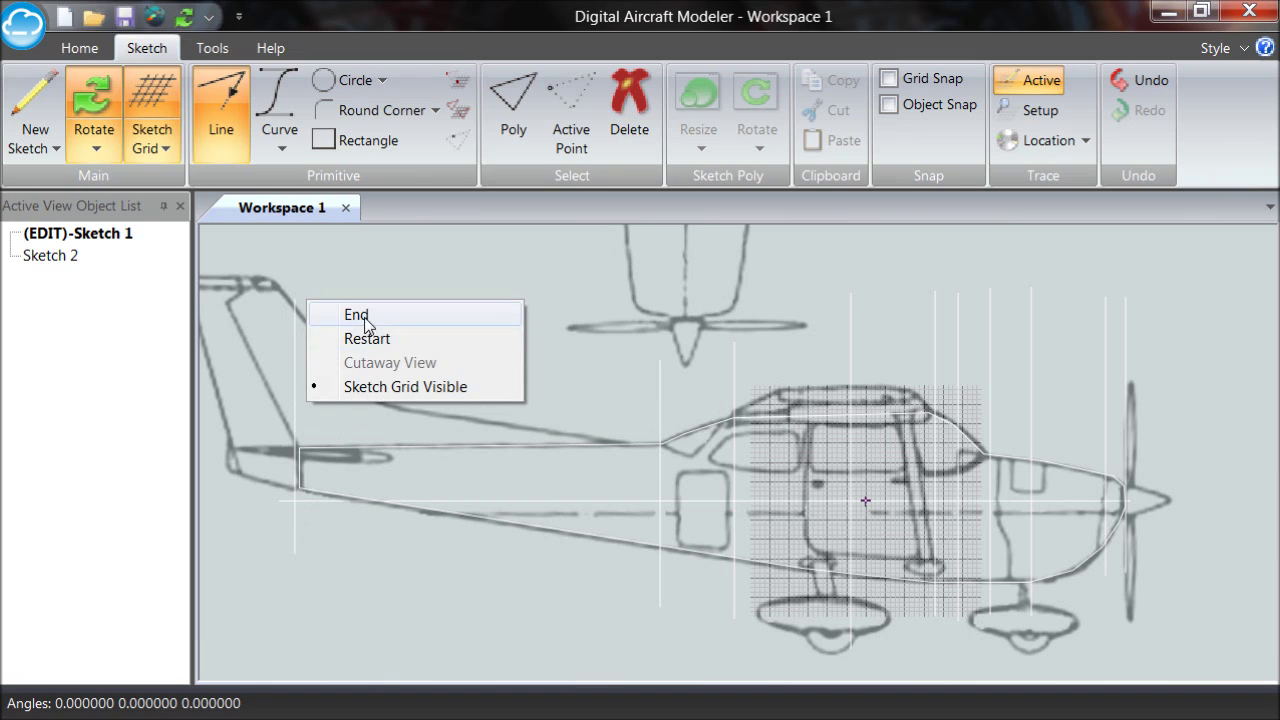
click(367, 339)
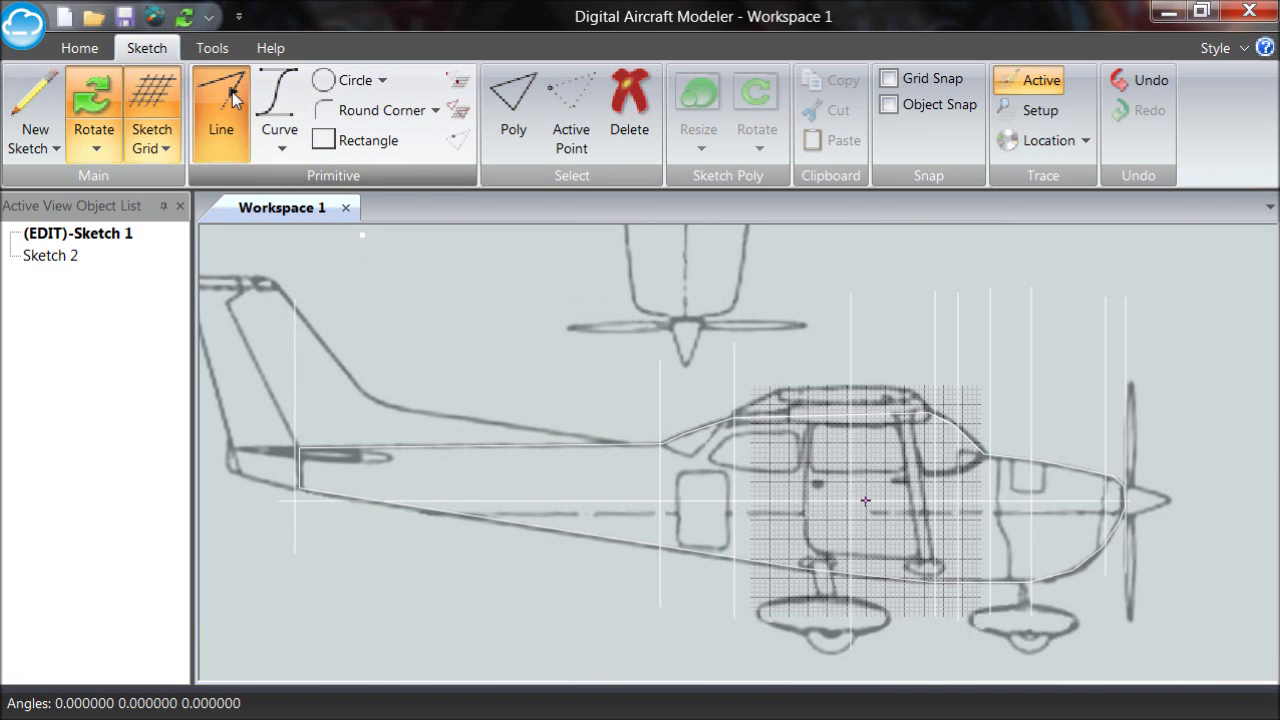
Delete the stray leftover point so only Former Sketches A through J remain
click(364, 238)
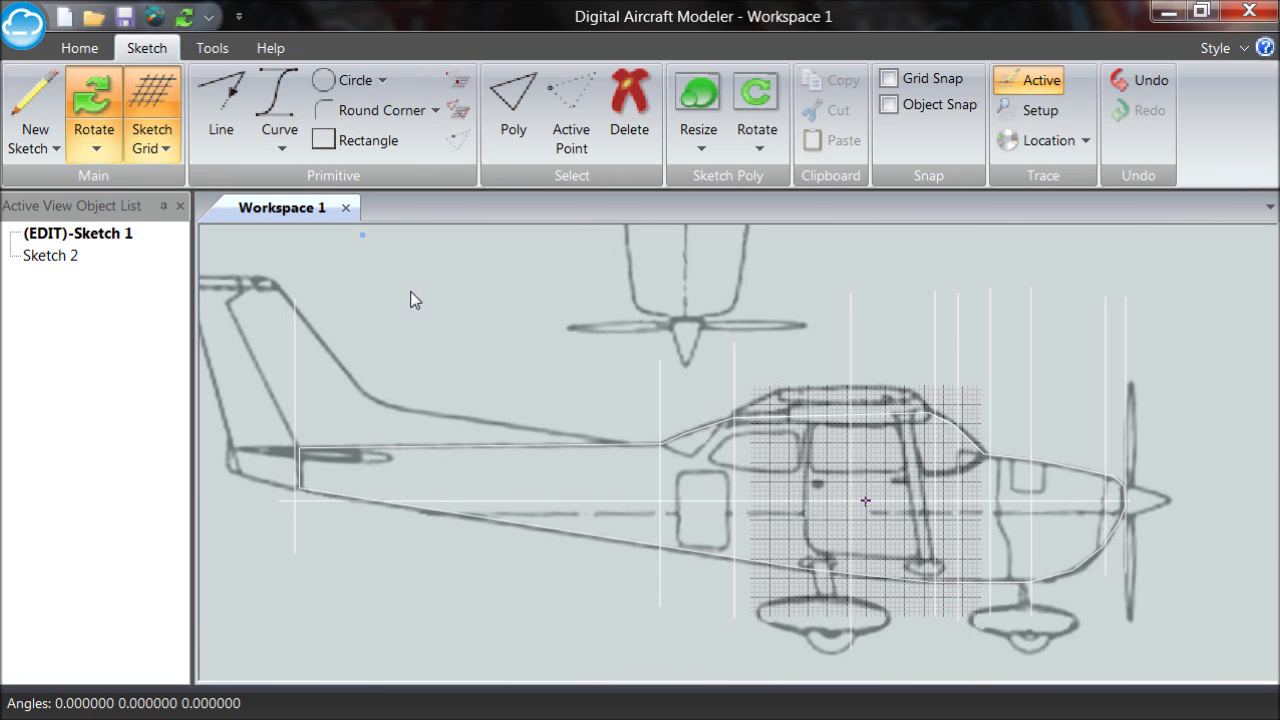
click(641, 110)
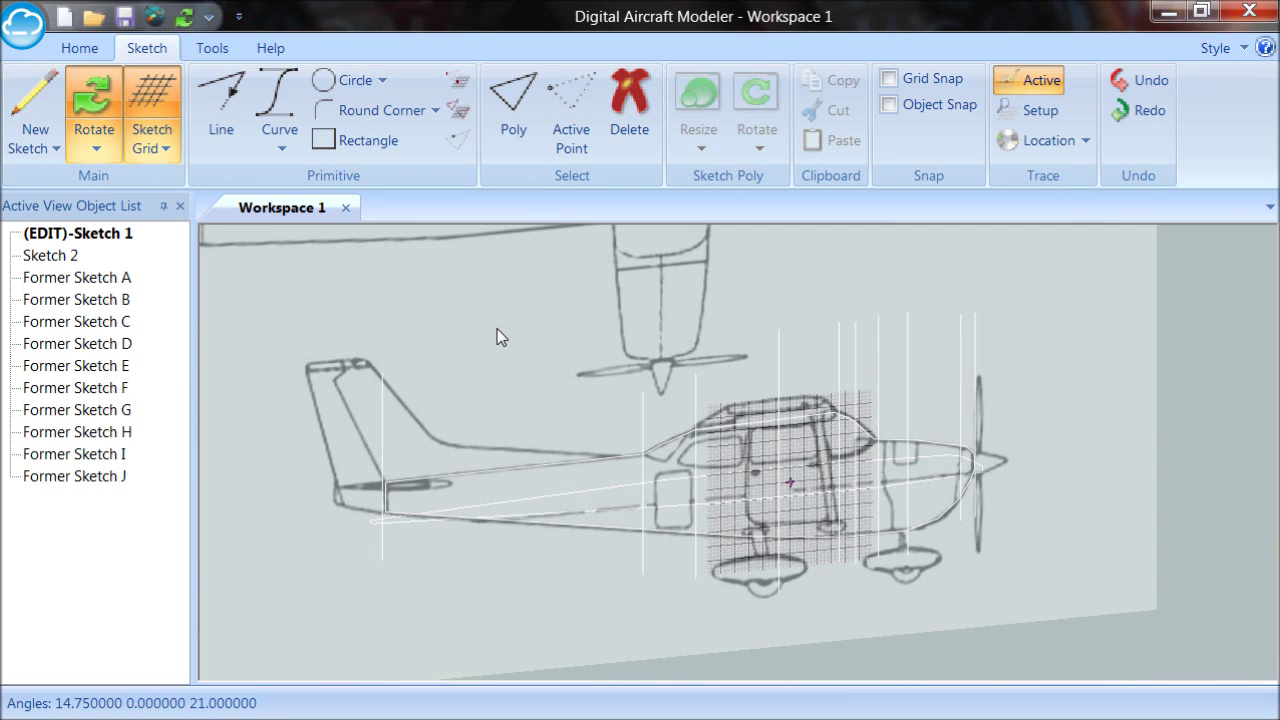
click(24, 24)
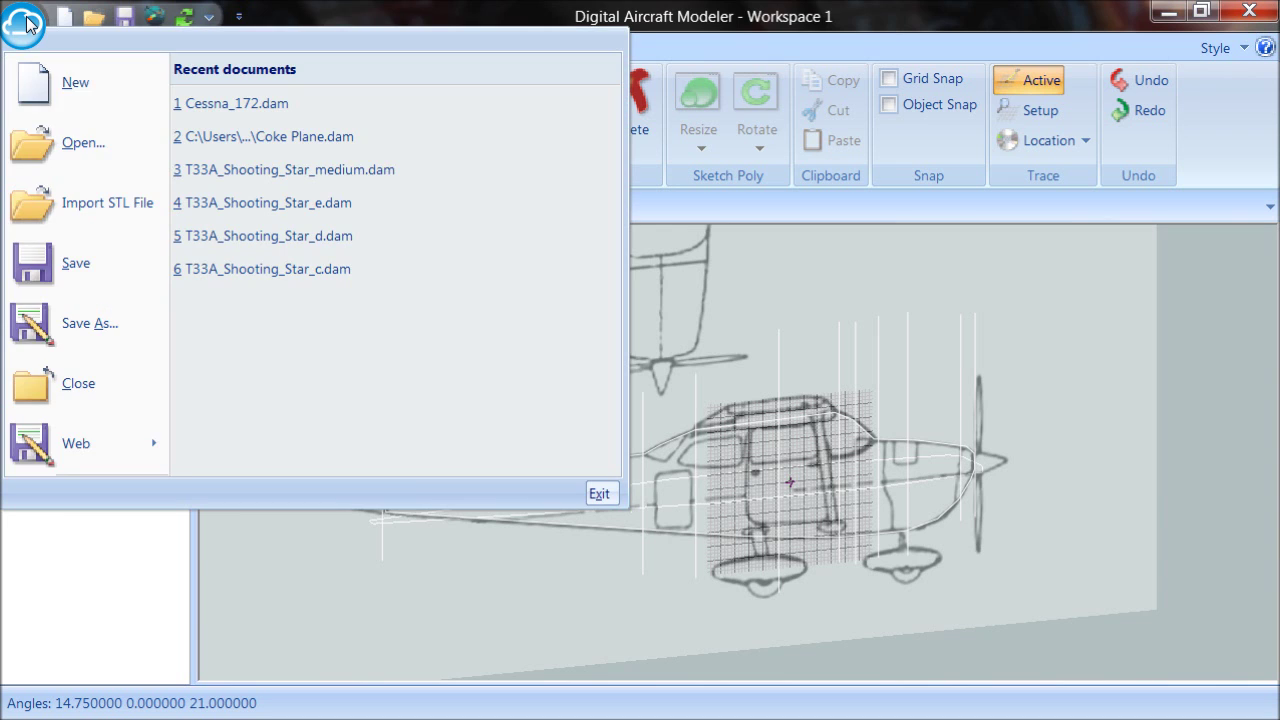
Choose Save As and enter Cessna_172_a as the file name
click(88, 326)
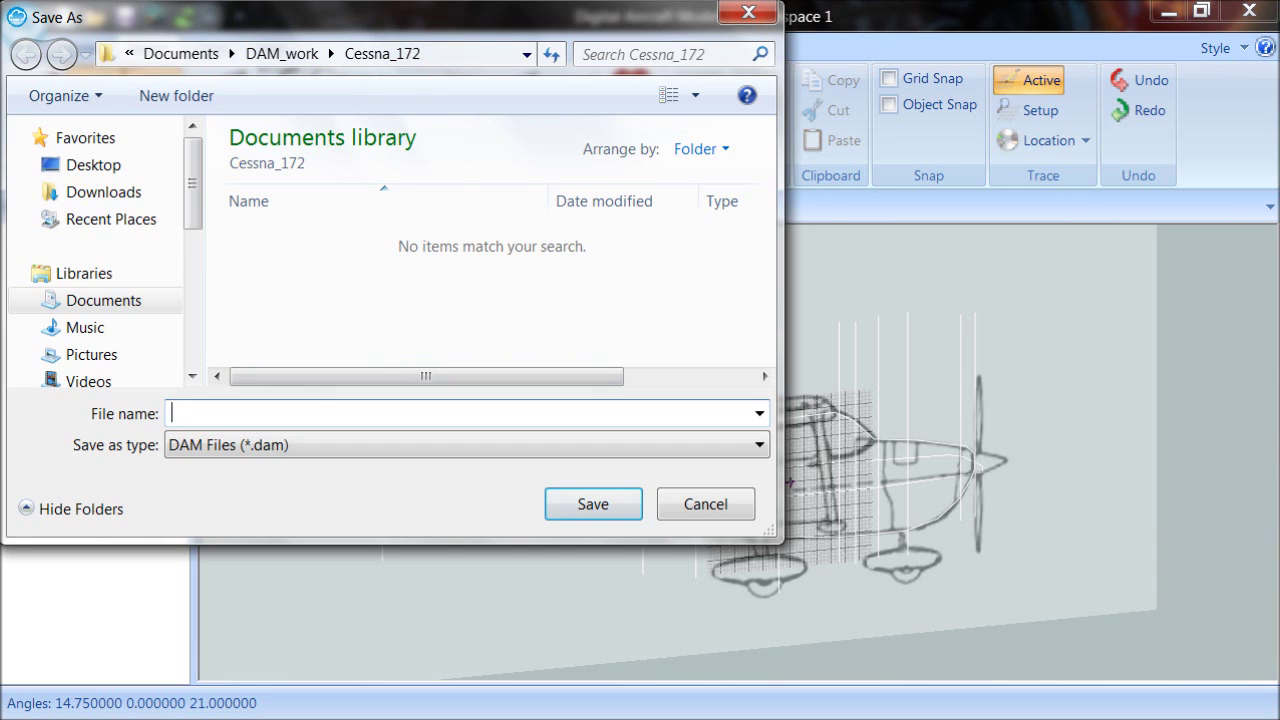
text(Cessna)
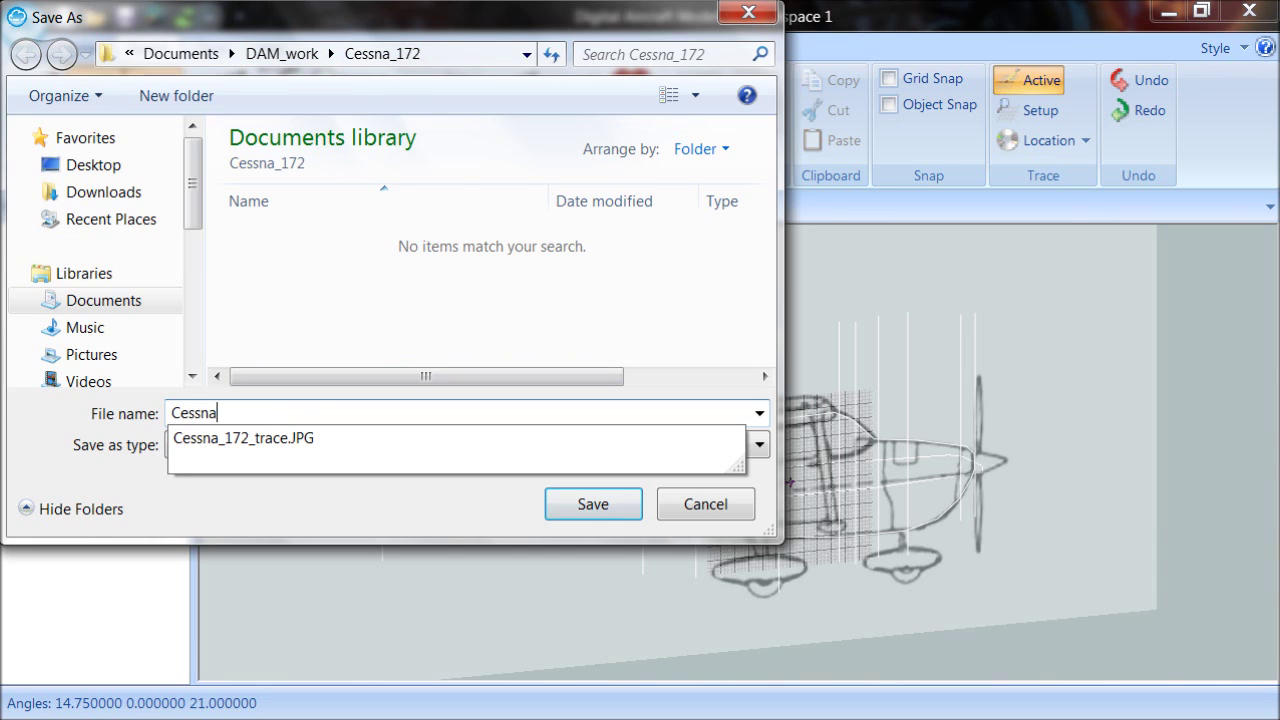
text(_172_a)
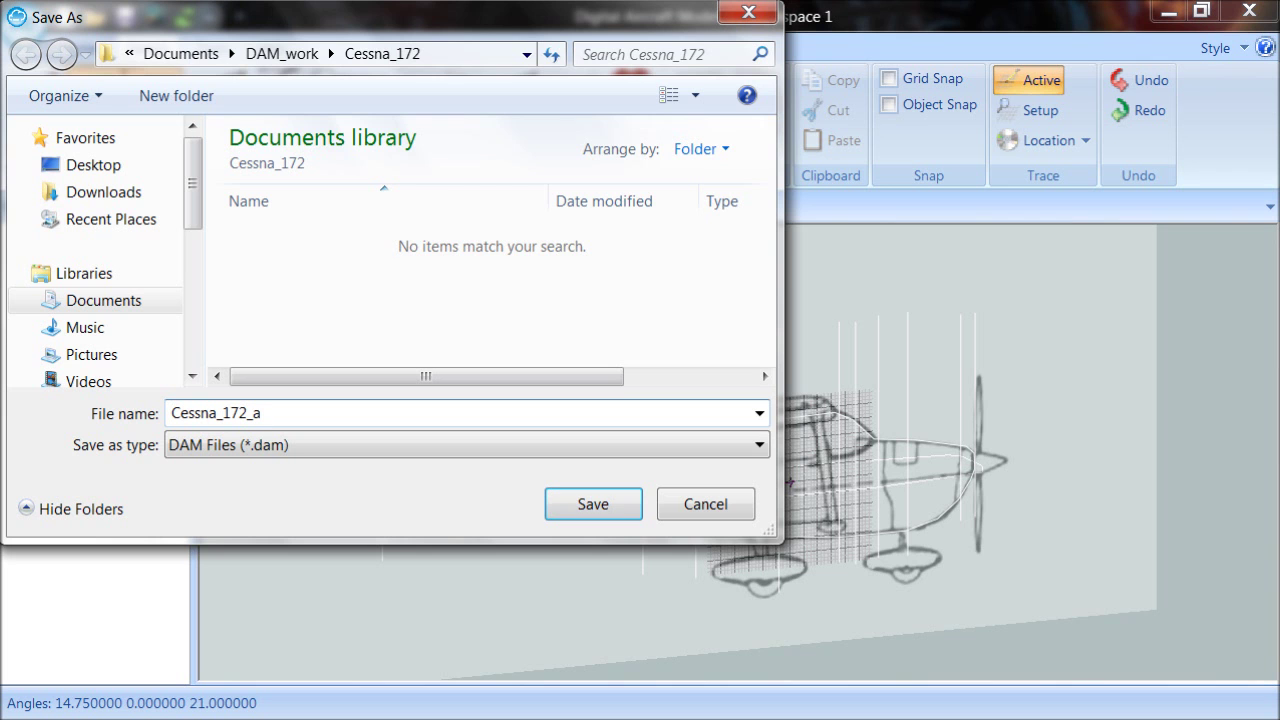
Confirm the save as Cessna_172_a.dam, keeping Sketch 1's ten former lines intact
key(Return)
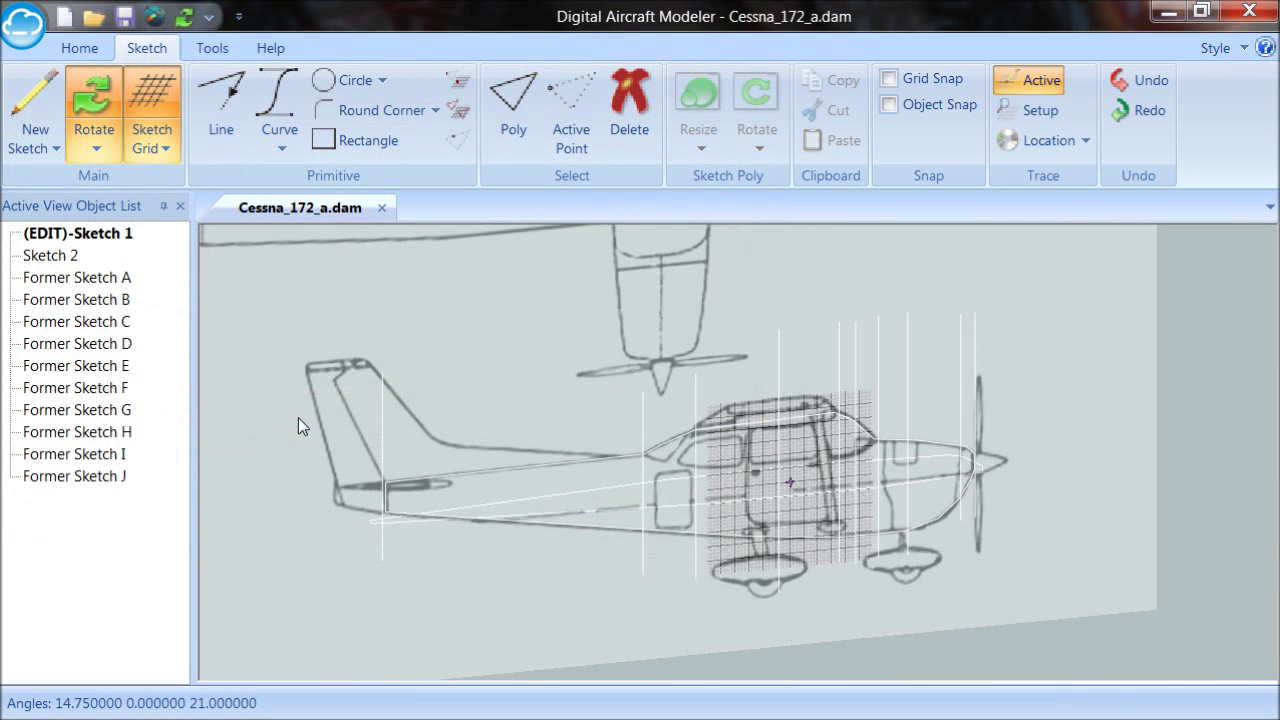
drag(298, 417, 534, 289)
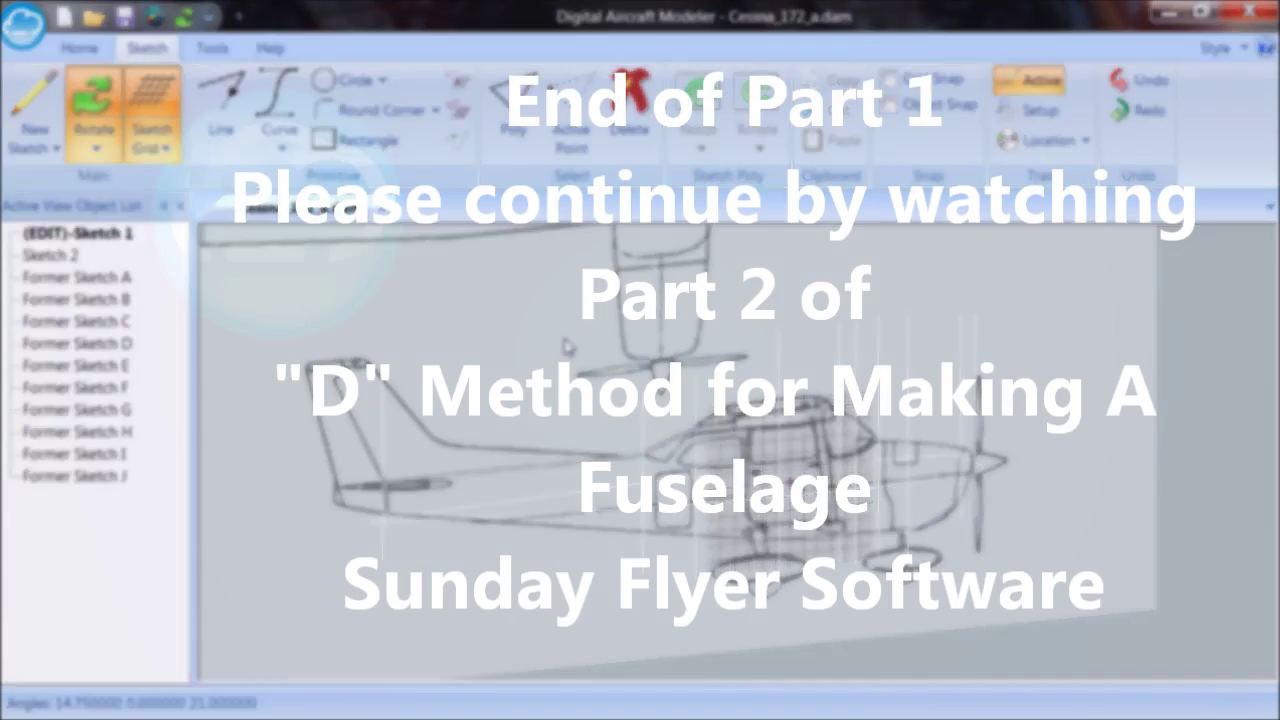